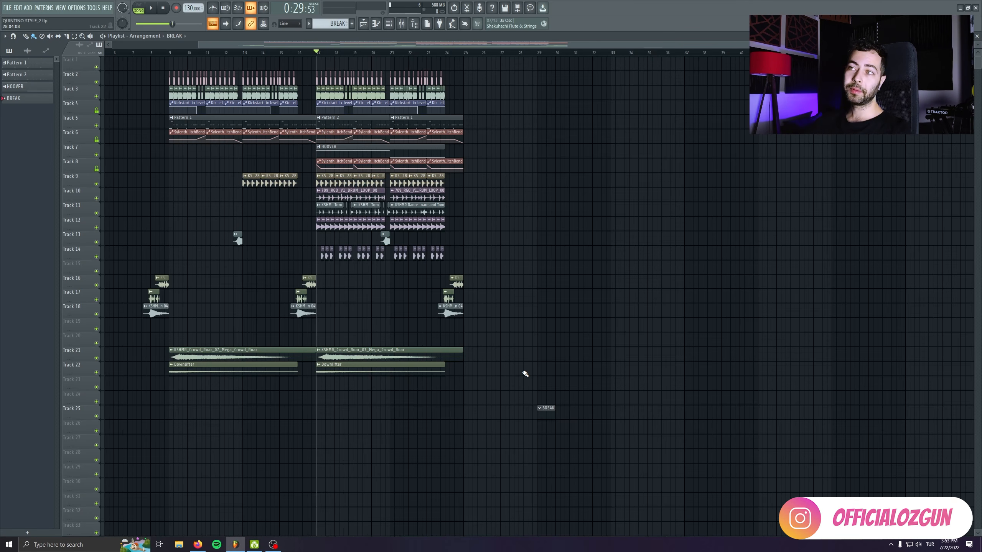
- Move the BREAK pattern clip to bar 17 on Track 25, below the second drop
left_click_drag(546, 409, 537, 252)
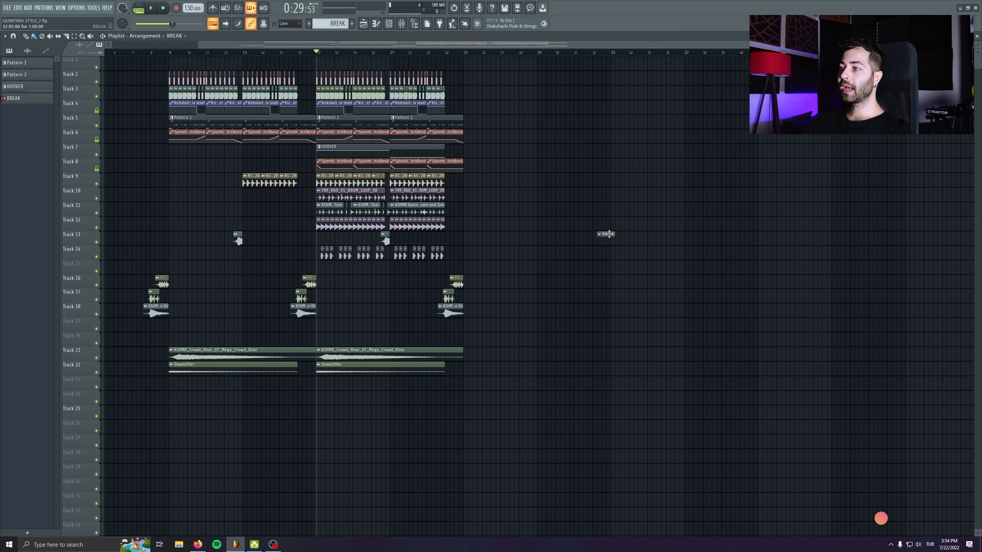
left_click_drag(326, 419, 327, 418)
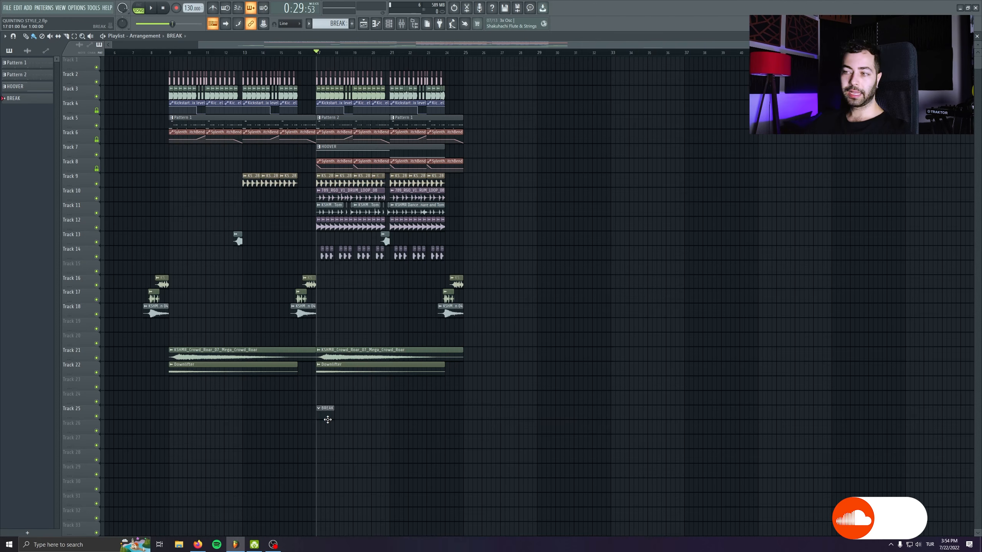
- Route the Spire-1.5 channel to mixer insert 25 and name that mixer track "Break Chords"
key("F6")
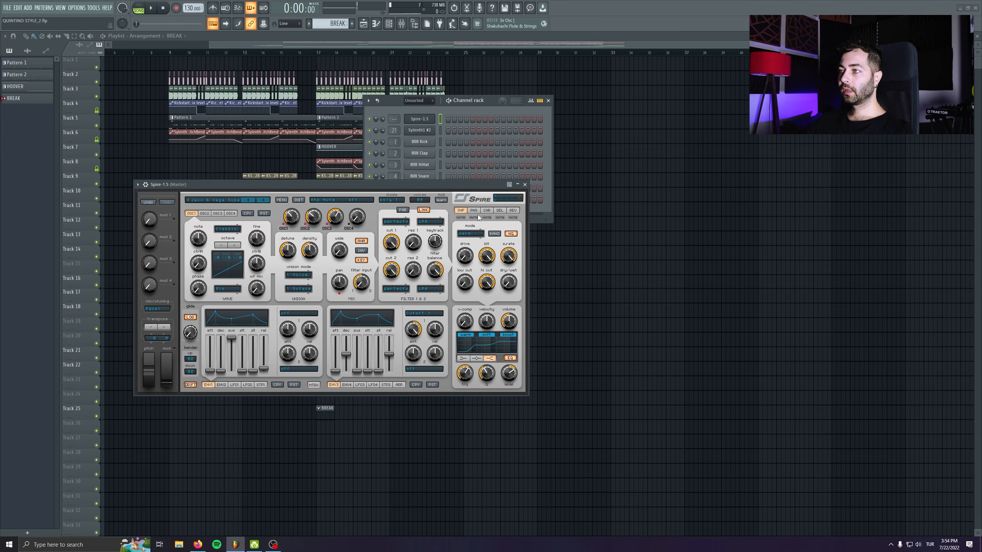
left_click_drag(377, 186, 381, 216)
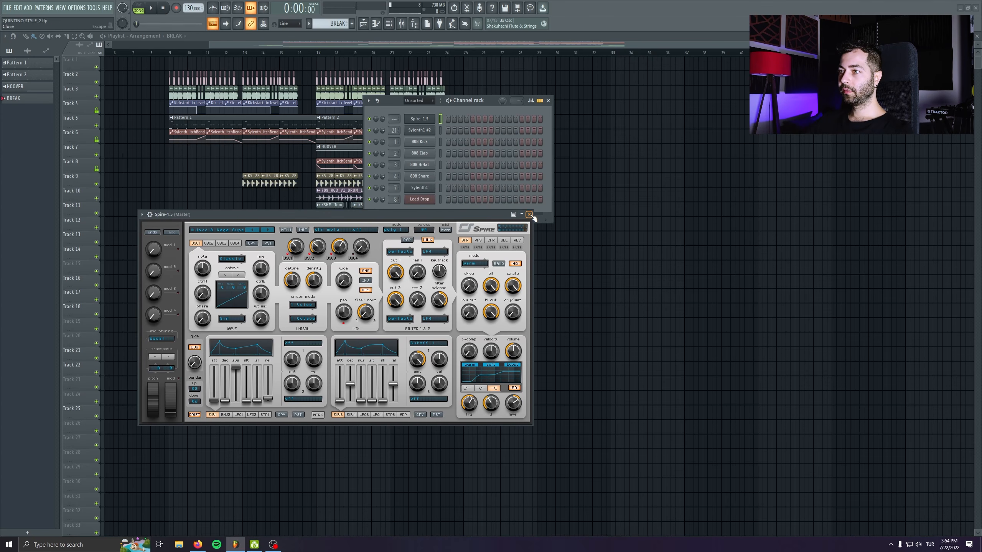
left_click(150, 214)
double_click(520, 225)
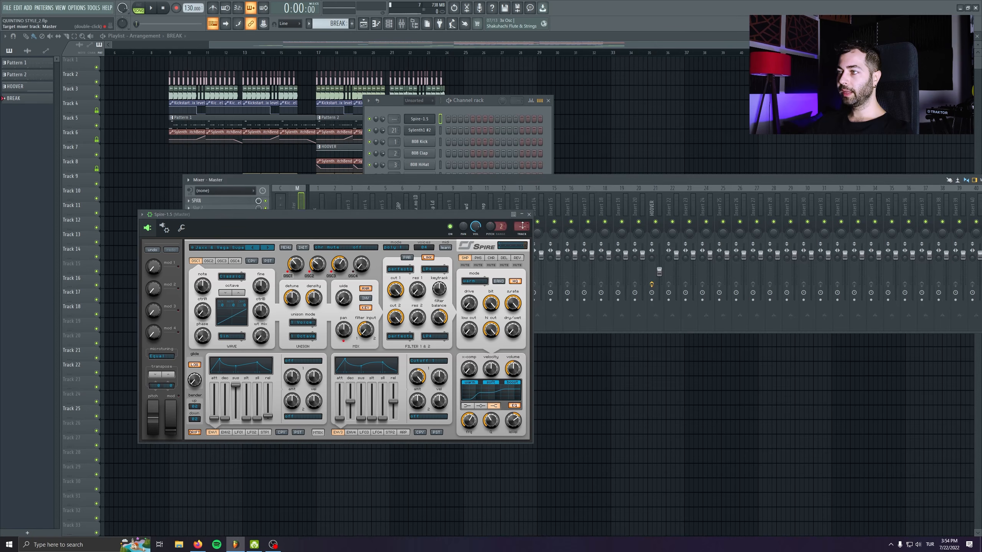
double_click(724, 205)
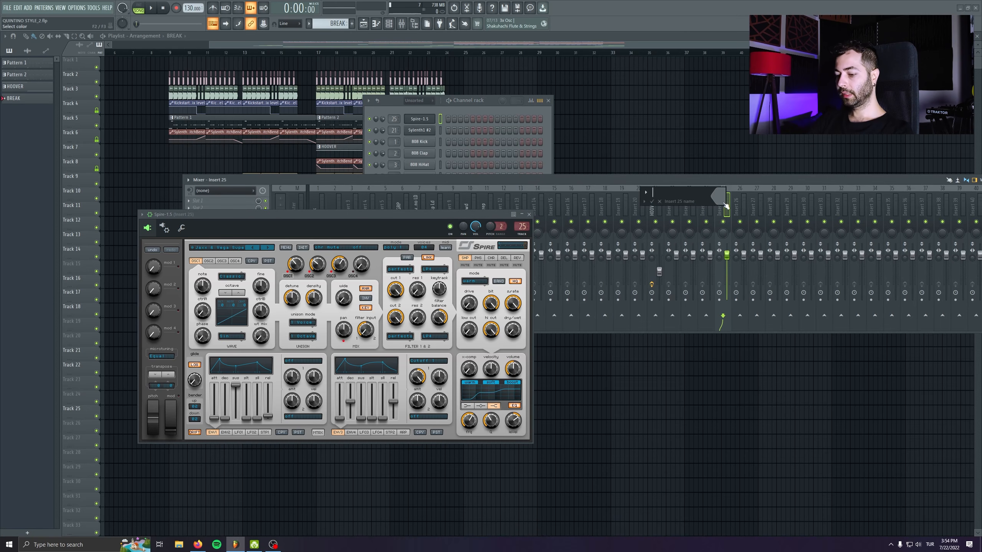
type("Break Chords")
key("Return")
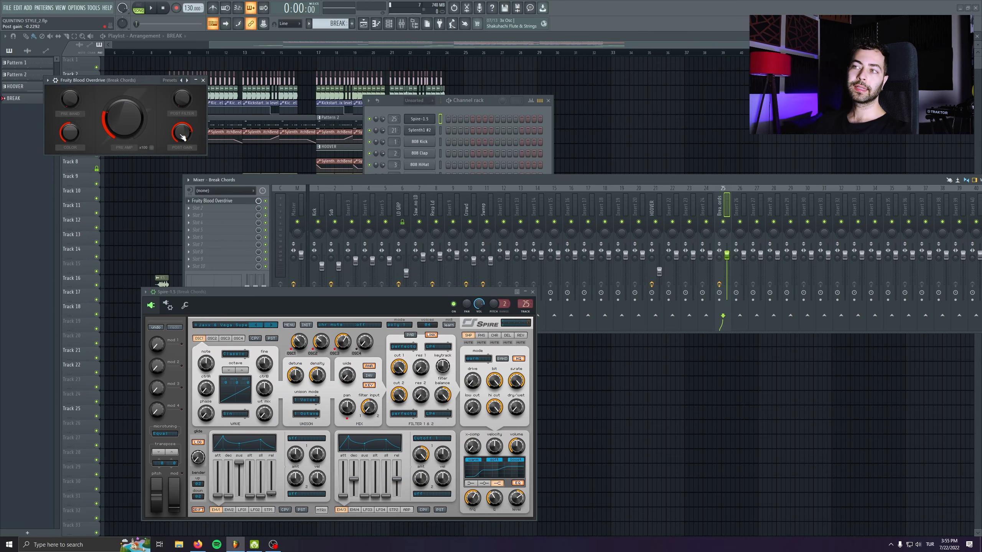
- Load the LOWCUT preset in Break Chords' Fruity Parametric EQ 2, lower its high-pass cutoff, and close the plugin windows
left_click_drag(147, 78, 149, 88)
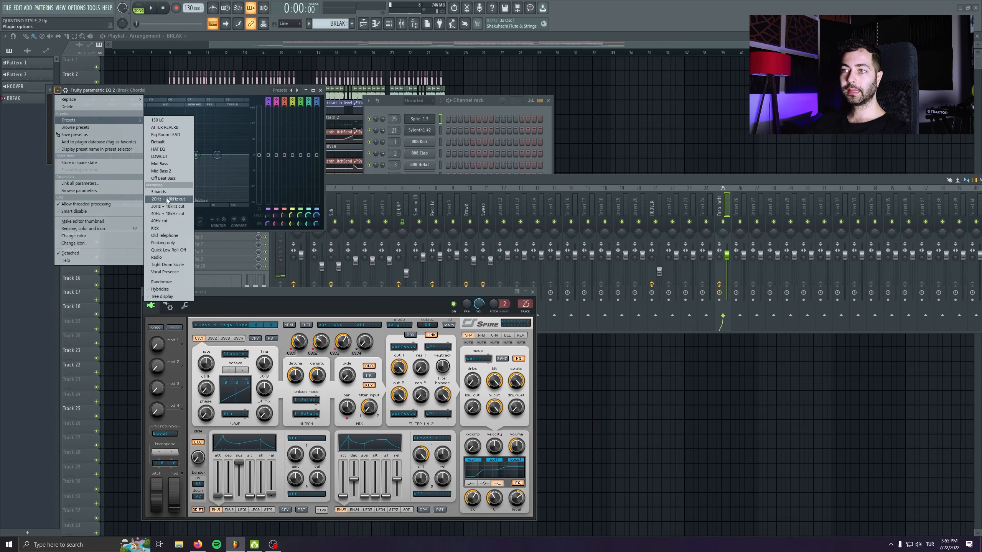
left_click(157, 156)
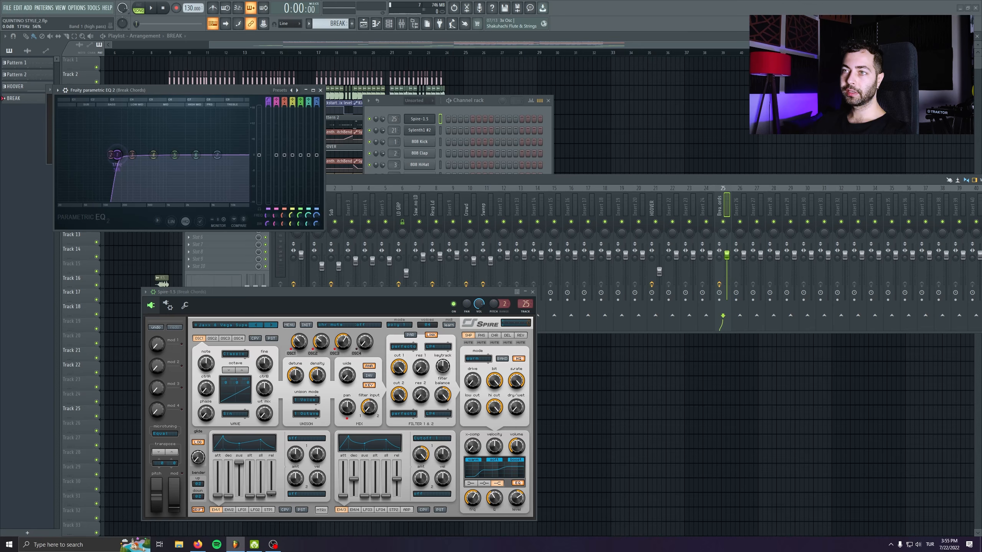
mouse_move(116, 155)
left_mouse_down()
mouse_move(78, 156)
mouse_move(101, 155)
left_mouse_up()
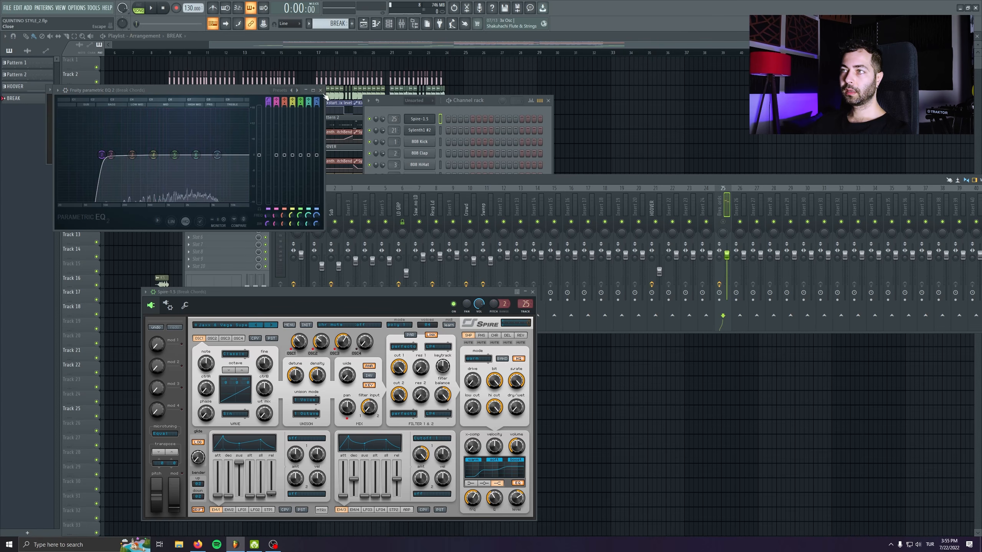
left_click(321, 90)
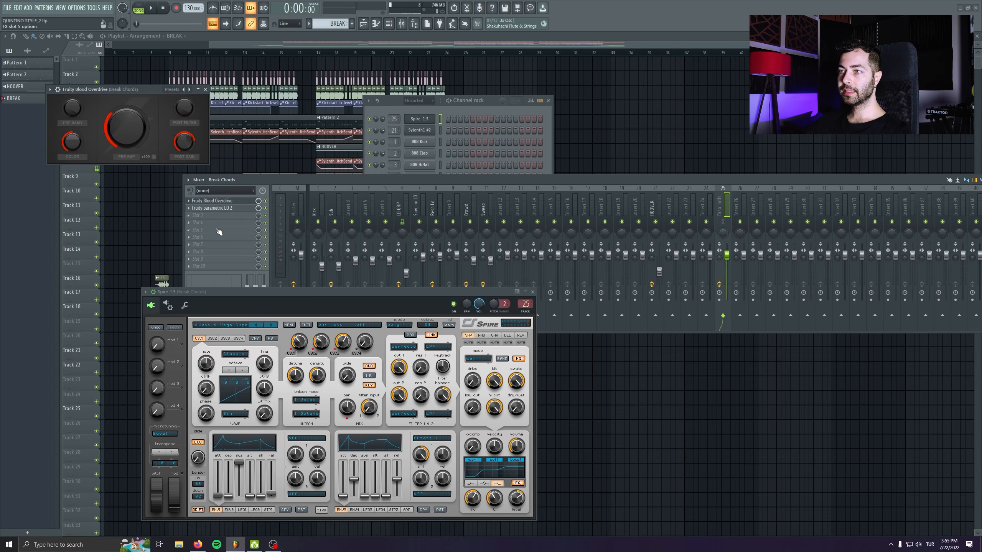
left_click(214, 200)
key("alt+s")
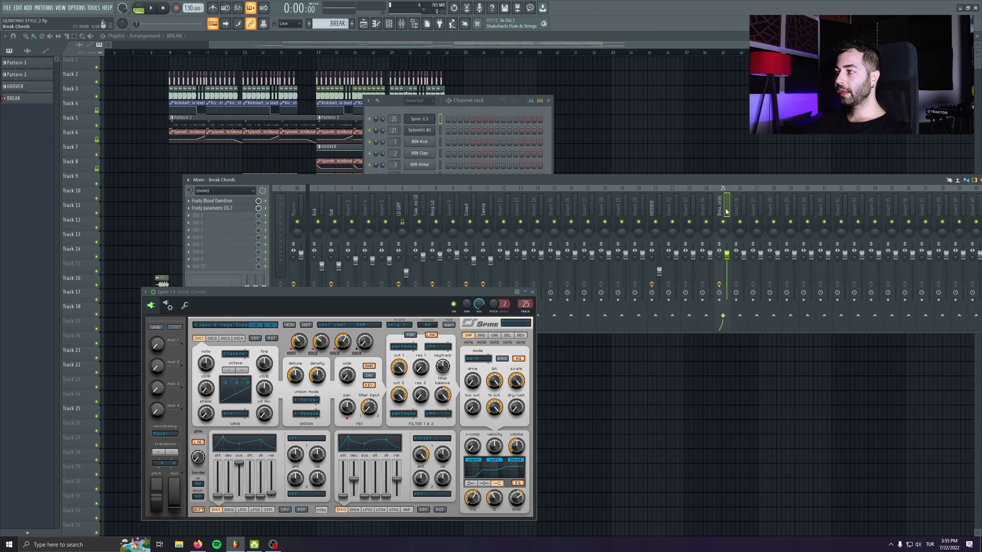
left_click(534, 295)
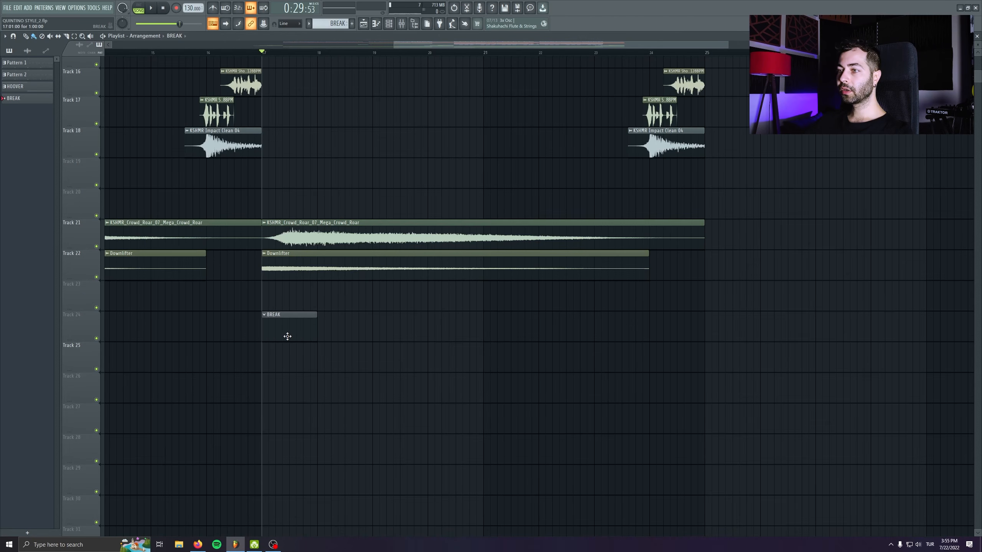
- Mute Track 3 and the lead pattern track, Track 5, in the playlist
scroll(191, 232, "up", 5)
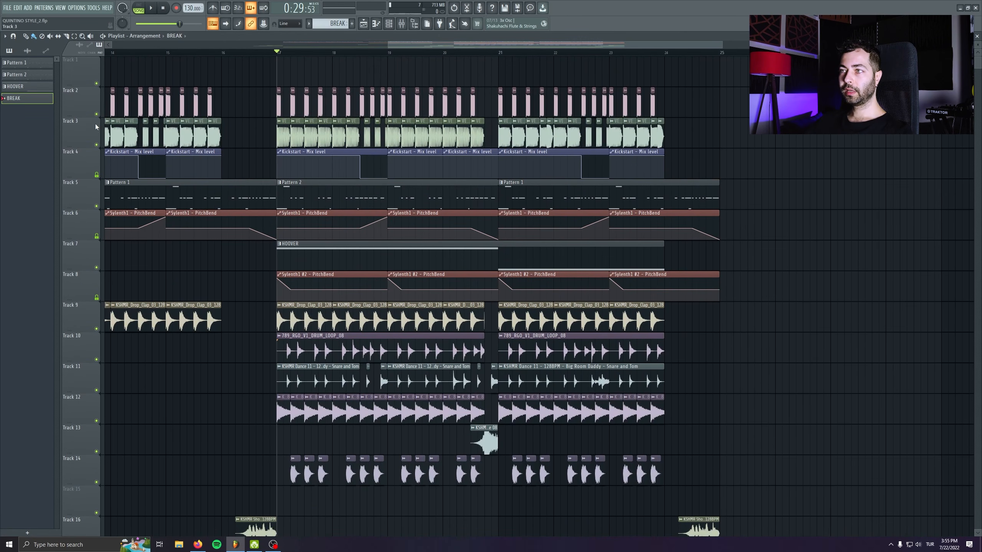
left_click(97, 145)
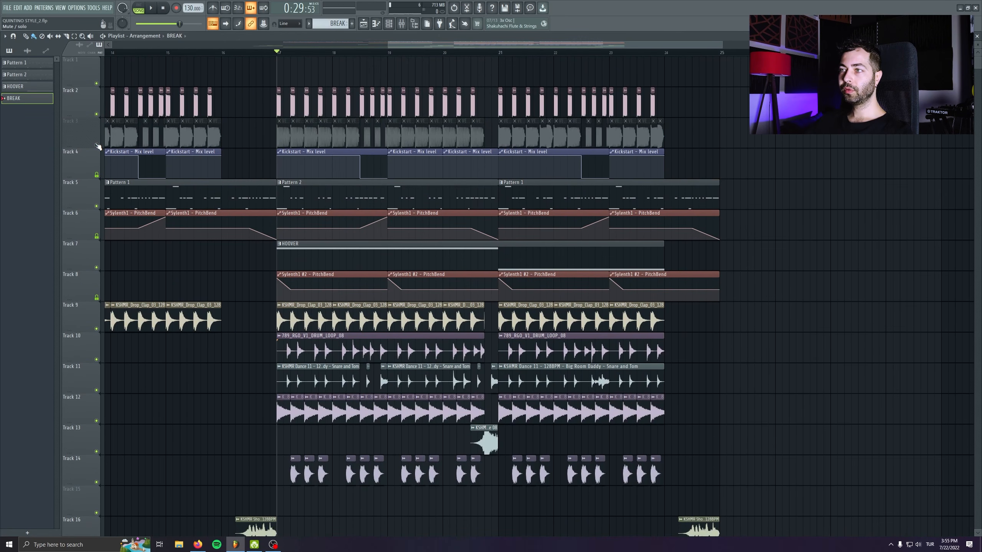
left_click(96, 206)
scroll(235, 318, "down", 6)
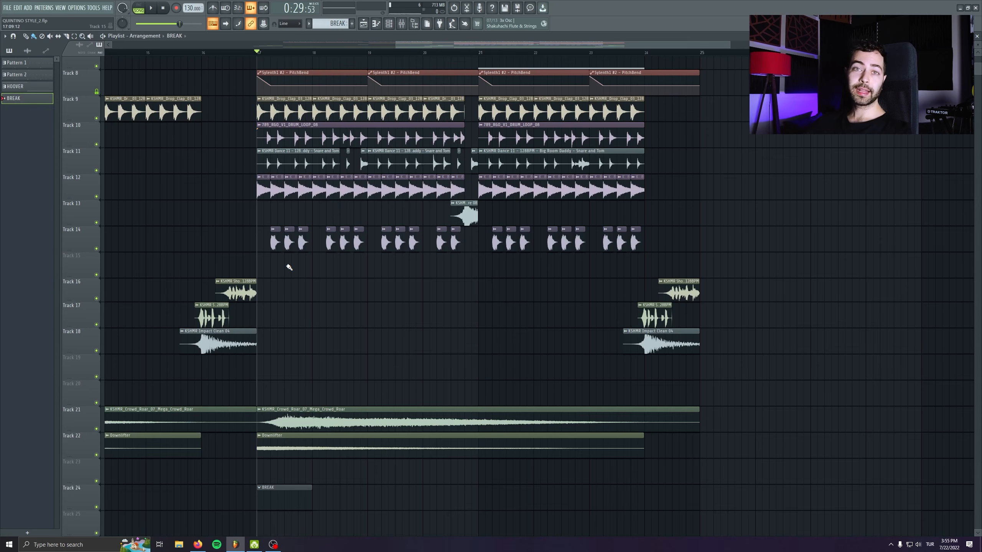
- Select bars 17 to 25 as the playback range in the playlist and start playing it
scroll(289, 266, "up", 3)
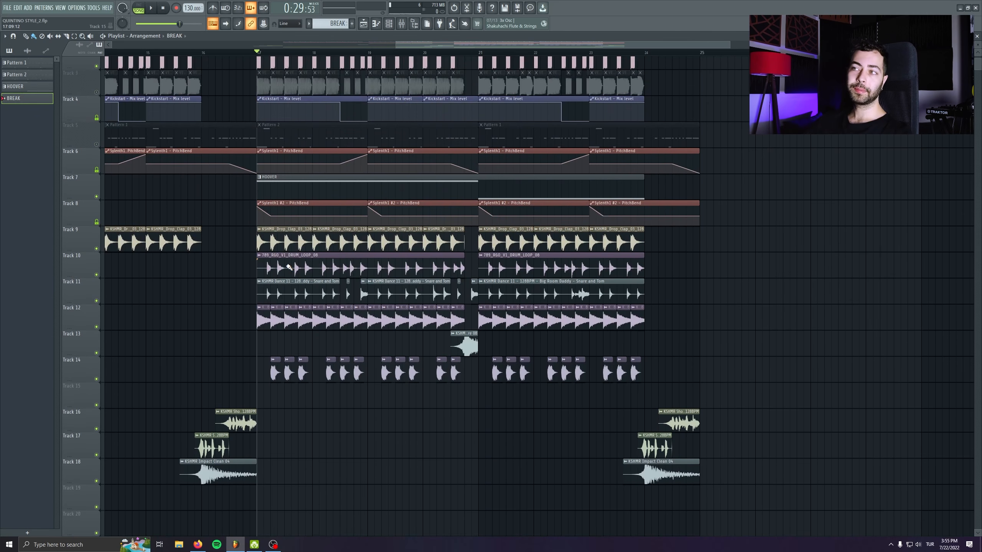
scroll(294, 274, "up", 1)
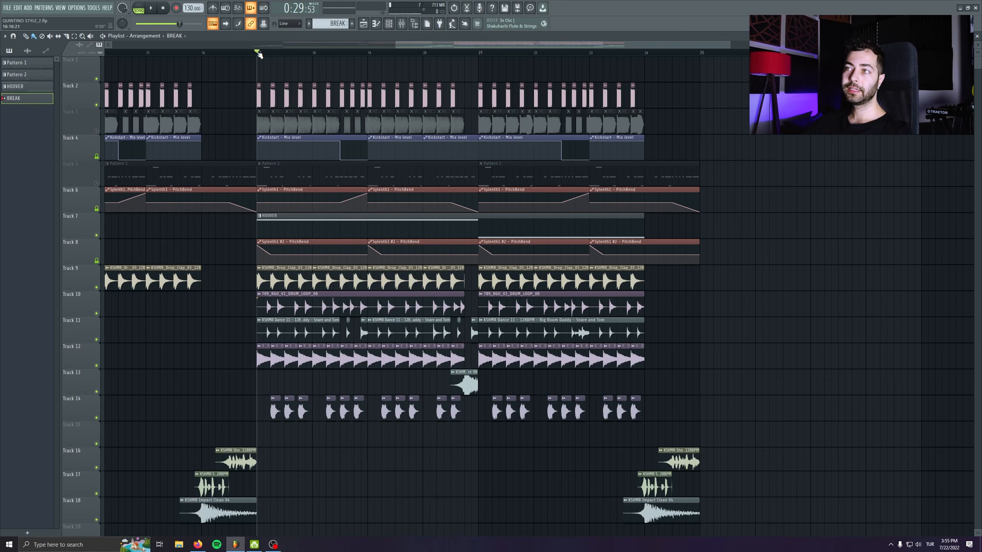
left_click_drag(260, 54, 481, 56)
key("space")
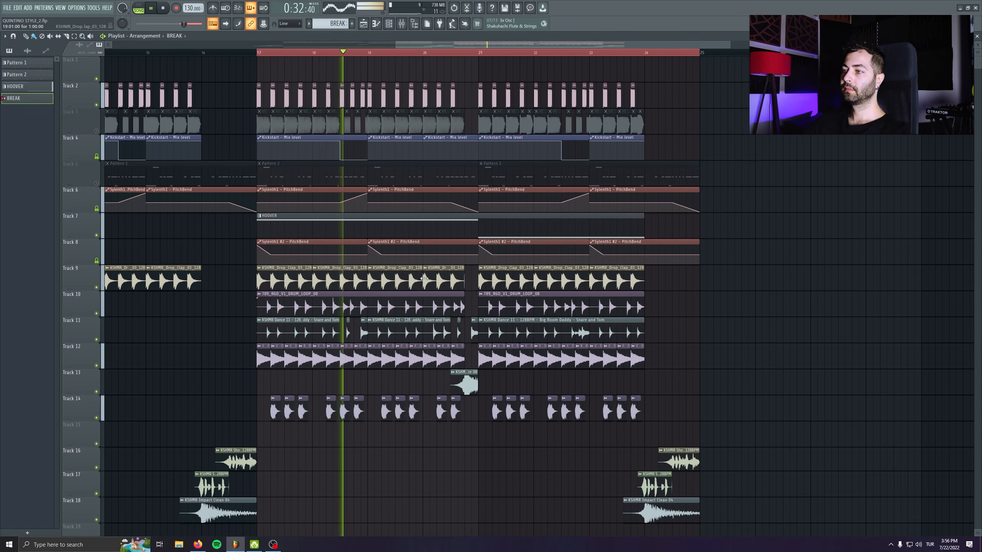
- Mute Track 14 during playback, save the project, and stop playback
scroll(424, 279, "down", 3)
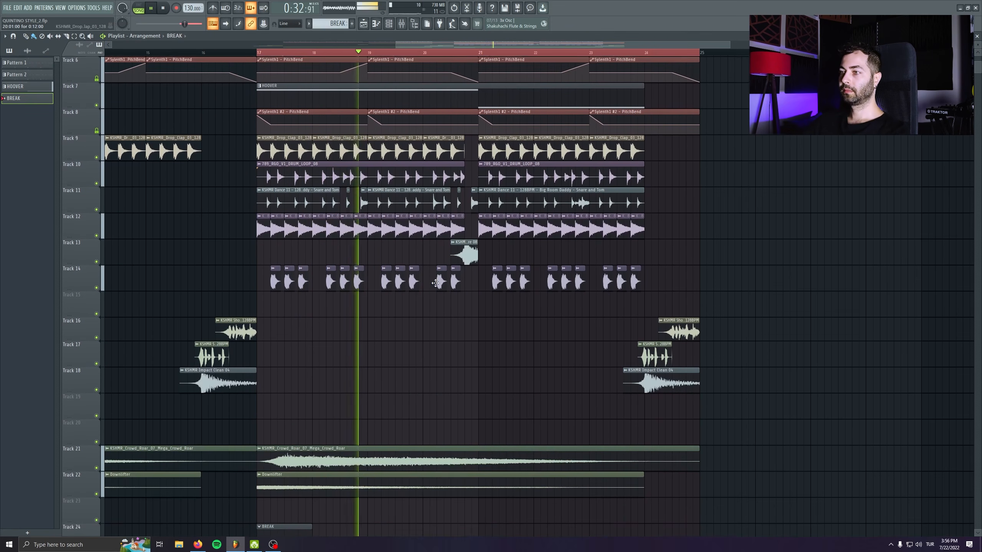
left_click(97, 287)
scroll(695, 170, "up", 3)
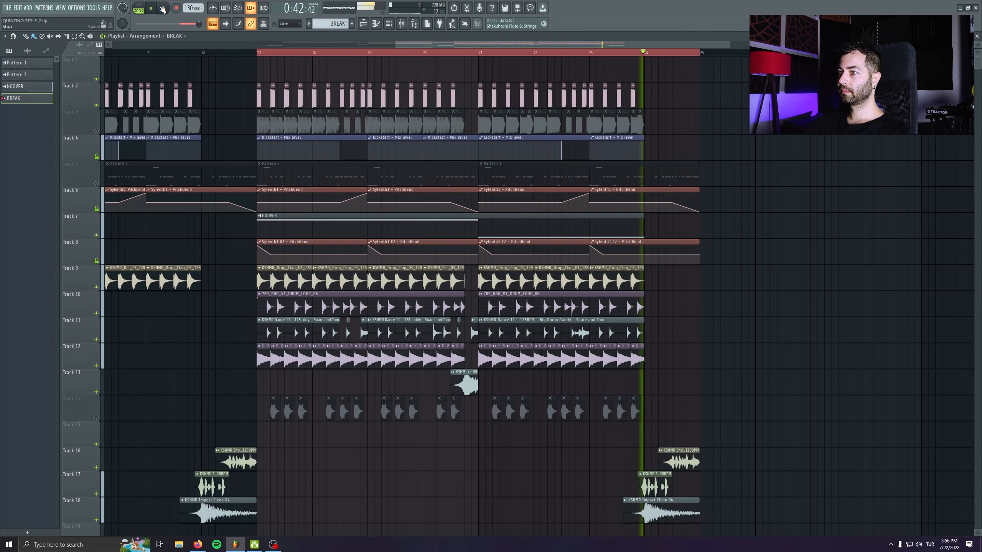
key("ctrl+s")
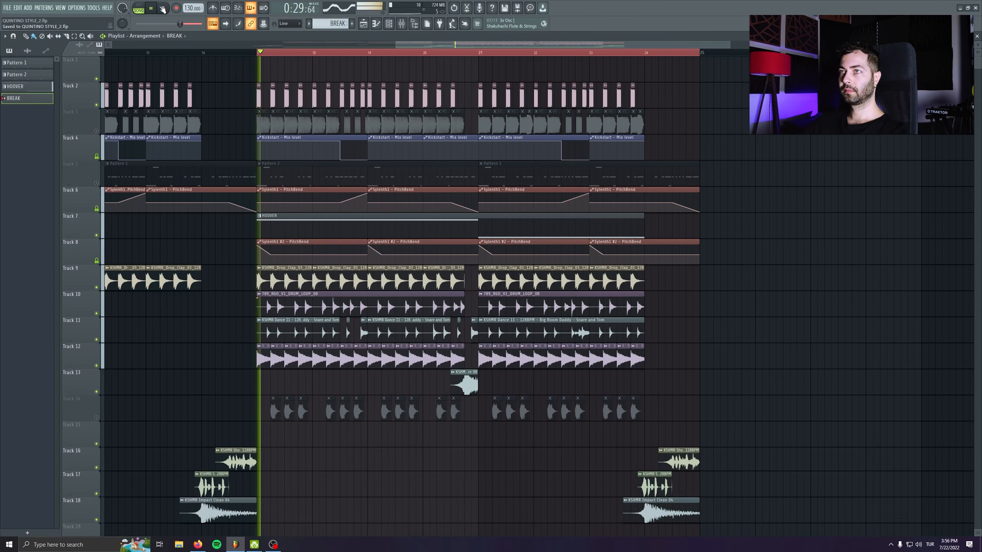
left_click(163, 10)
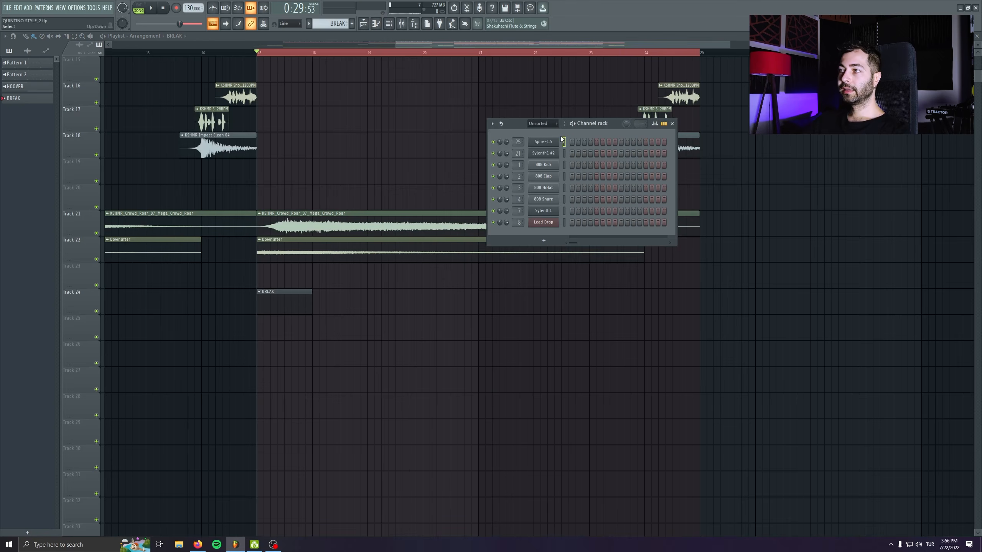
- Open Spire-1.5's piano roll for the BREAK pattern and enter a rhythm of four G4 notes in bar 1
right_click(549, 142)
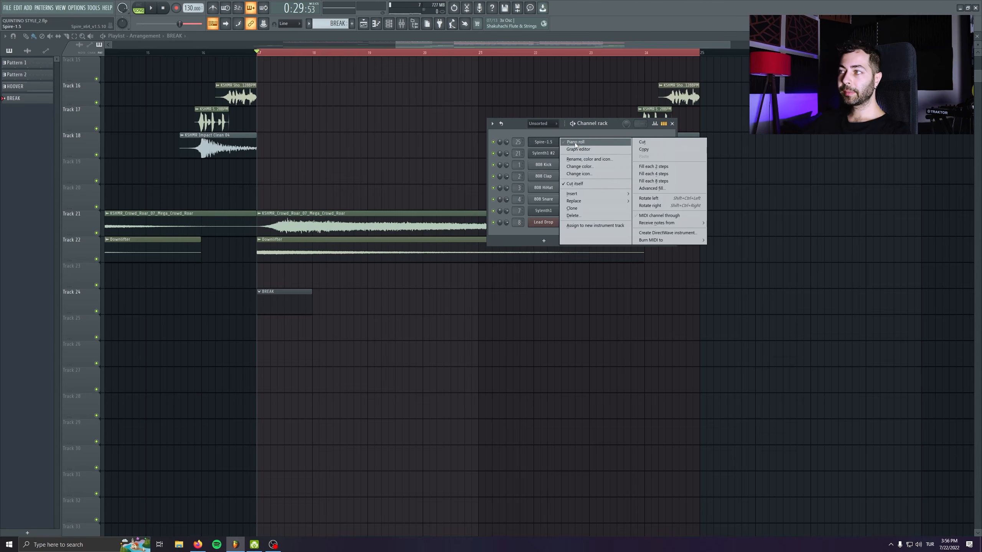
left_click(575, 143)
left_click_drag(340, 102, 400, 128)
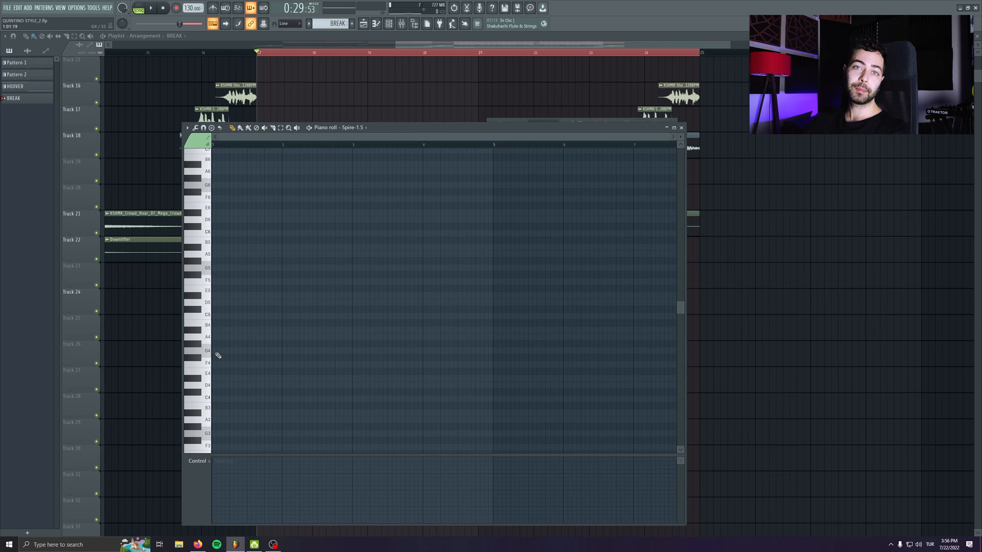
key("space")
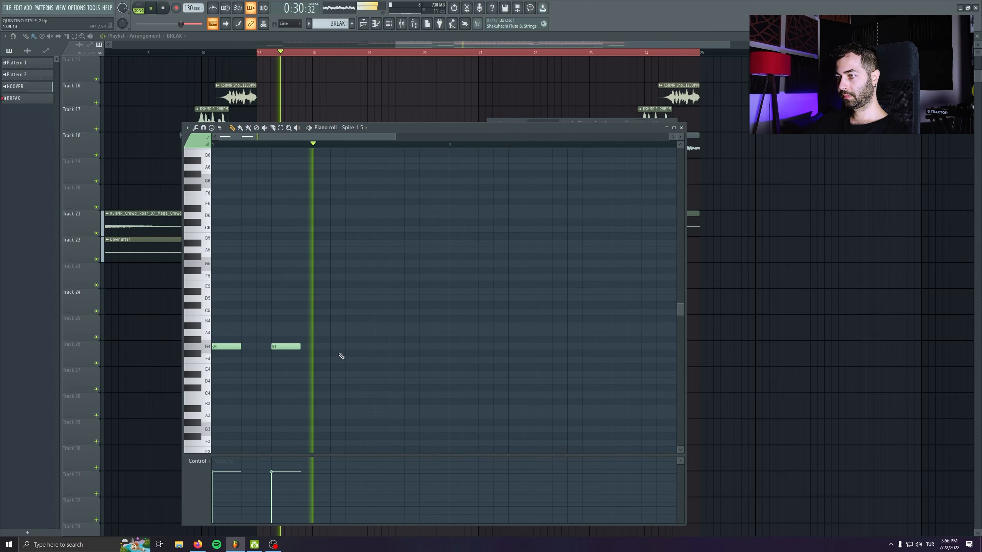
key("space")
key("space")
left_click(337, 351)
left_click(383, 350)
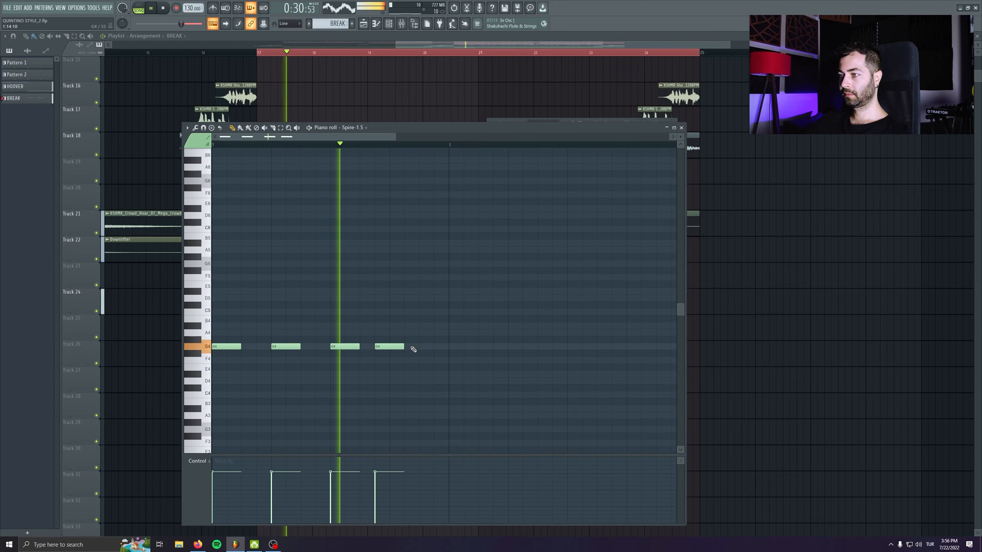
- Duplicate the bar 1 notes into bar 2 and add one more G4 note at the end of bar 2
scroll(351, 340, "down", 2)
key("ctrl+a")
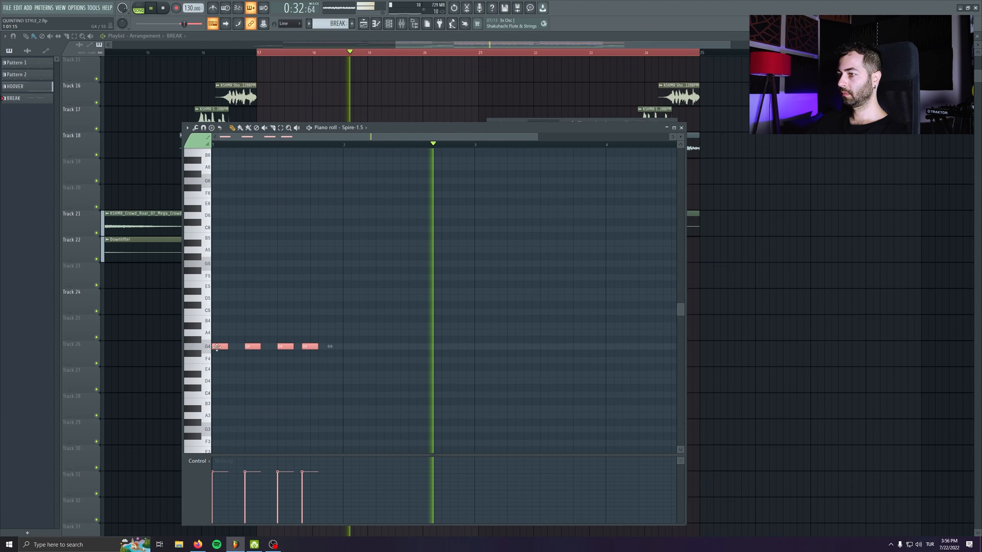
key("ctrl+b")
left_click(434, 374)
right_click(434, 373)
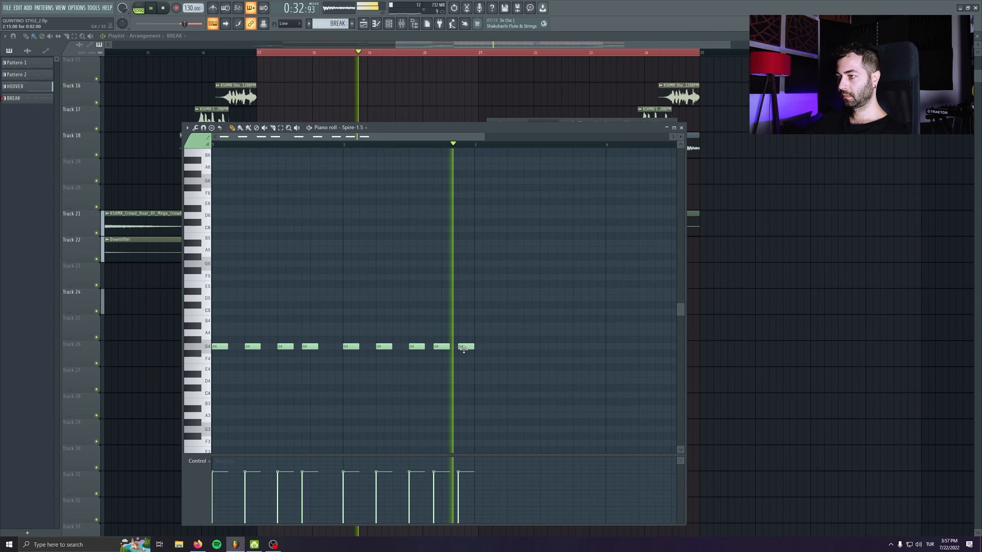
left_click(461, 346)
key("space")
- Repeat the two-bar rhythm across bars 3 and 4, and transpose all notes down one octave to G3
key("ctrl+a")
key("space")
key("ctrl+b")
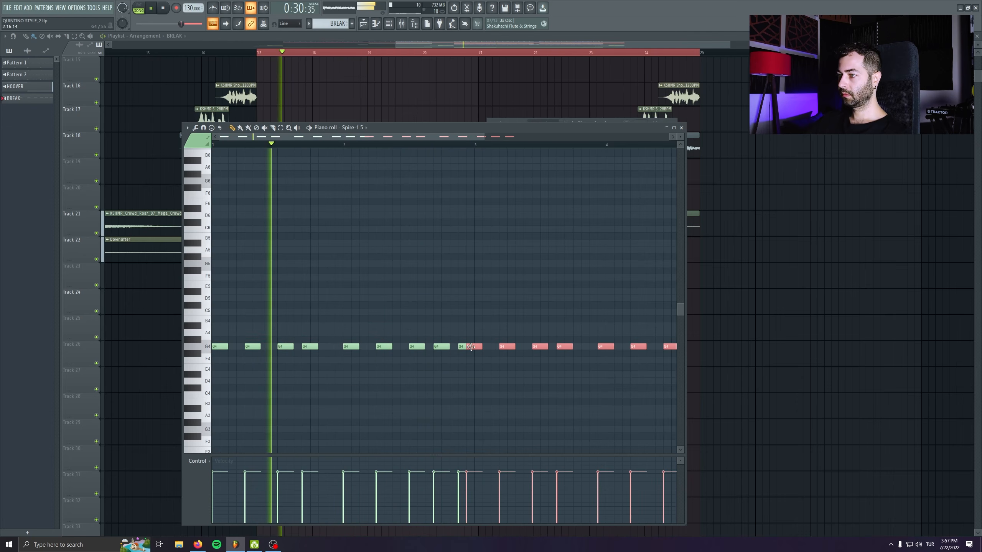
key("ctrl+a")
key("ctrl+Down")
scroll(480, 347, "down", 4)
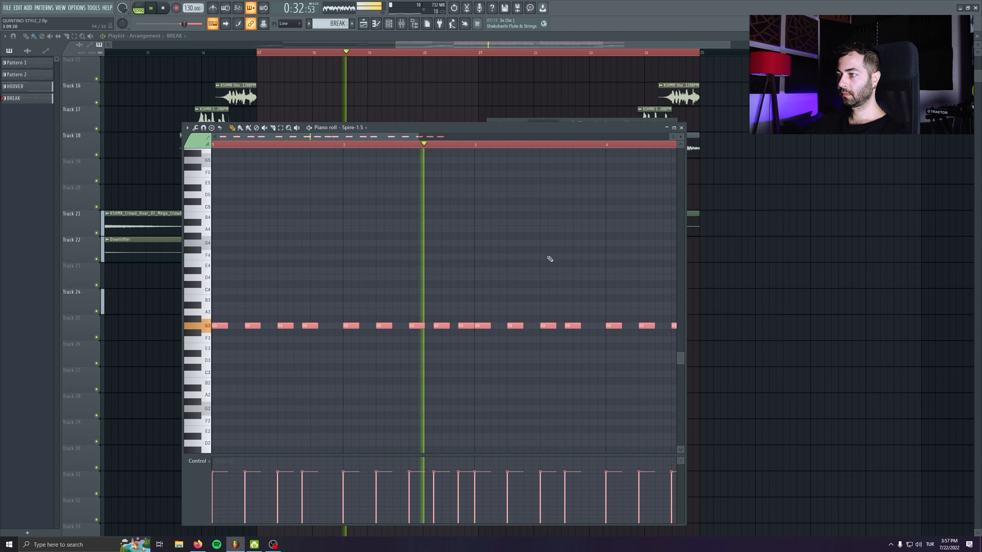
left_click_drag(551, 260, 474, 258)
left_click_drag(568, 284, 486, 281)
scroll(488, 282, "down", 3)
left_click(576, 318)
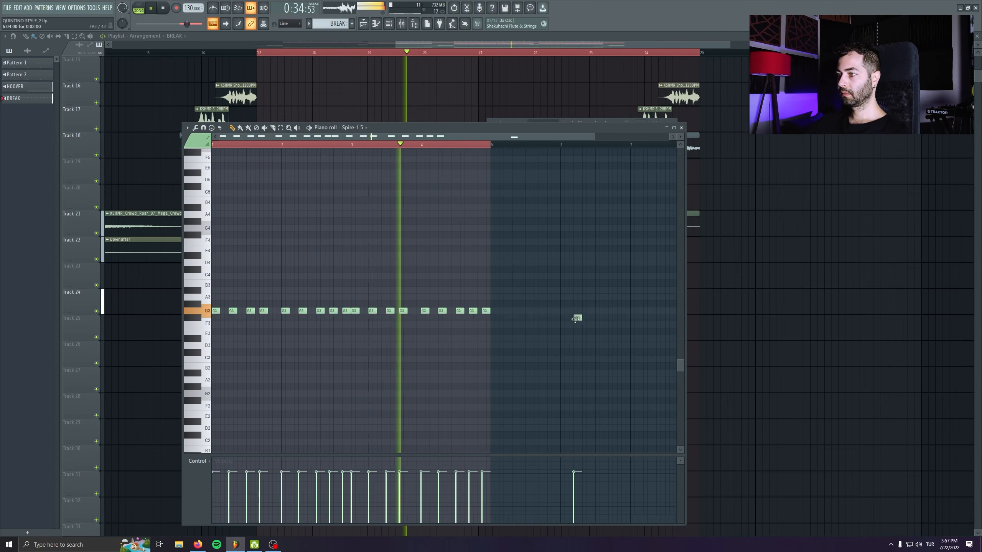
right_click(576, 317)
scroll(607, 352, "down", 1)
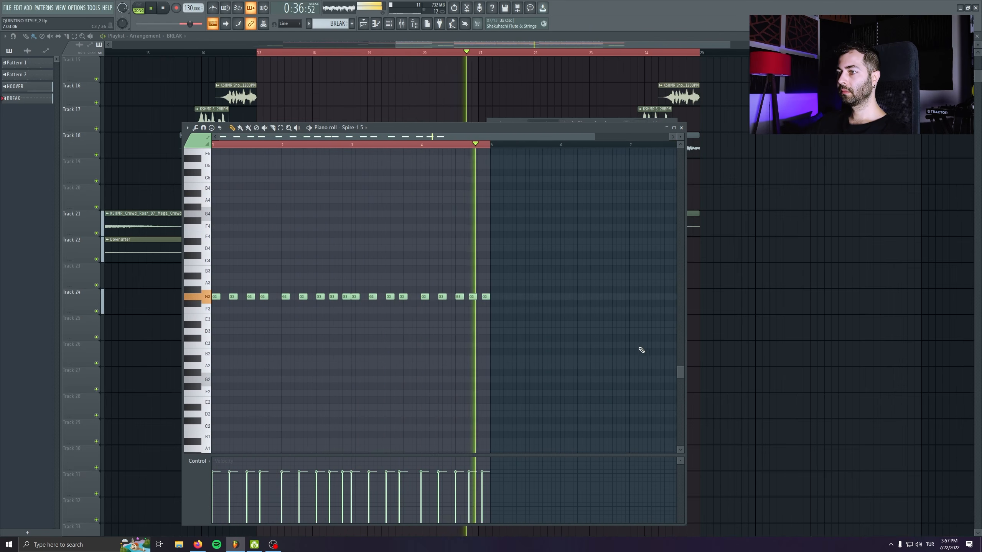
- Stop playback and move the piano roll window down to clear the view of the playlist
key("space")
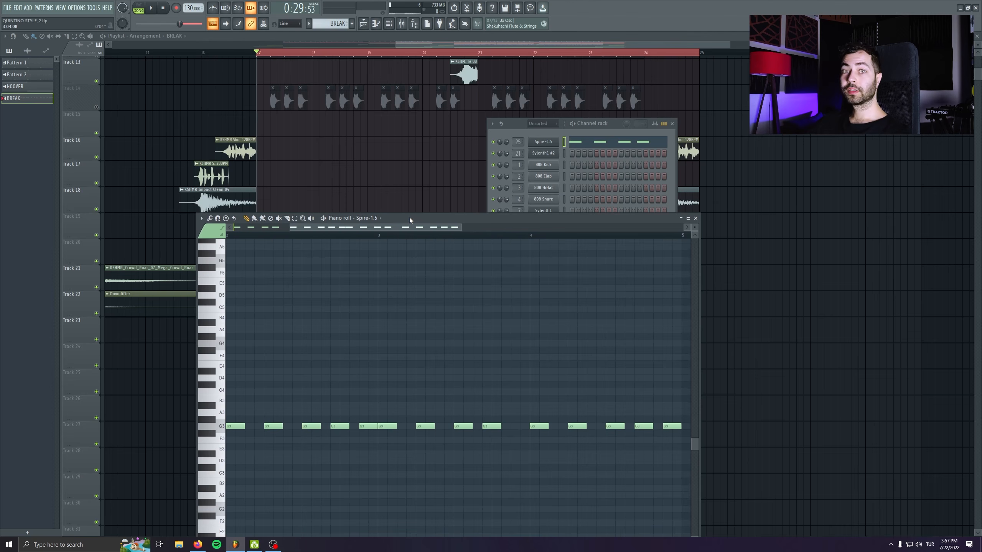
left_click_drag(409, 217, 418, 377)
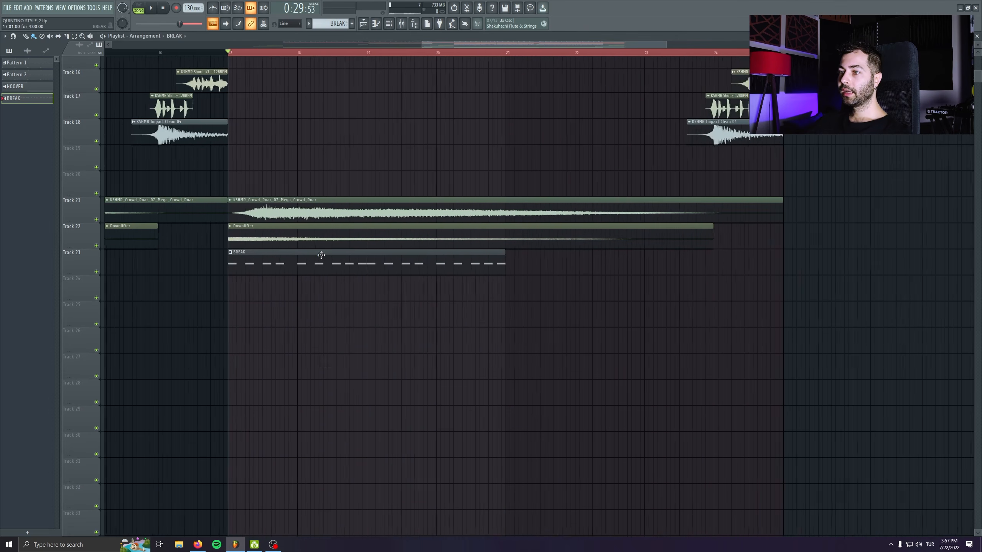
- Open the BREAK pattern's Spire-1.5 notes in the piano roll and review the four-bar G3 rhythm with playback
double_click(337, 375)
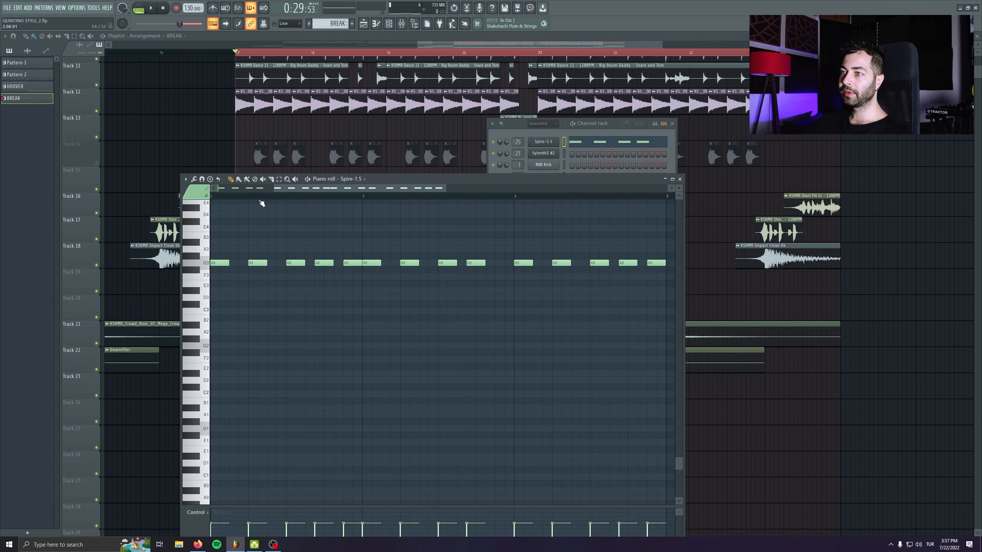
scroll(367, 309, "up", 3)
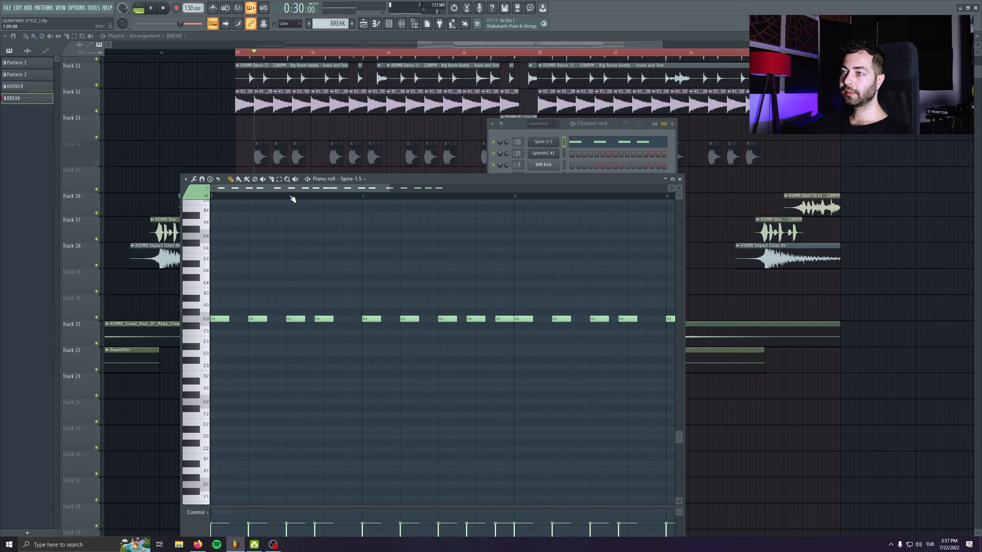
scroll(344, 398, "down", 3)
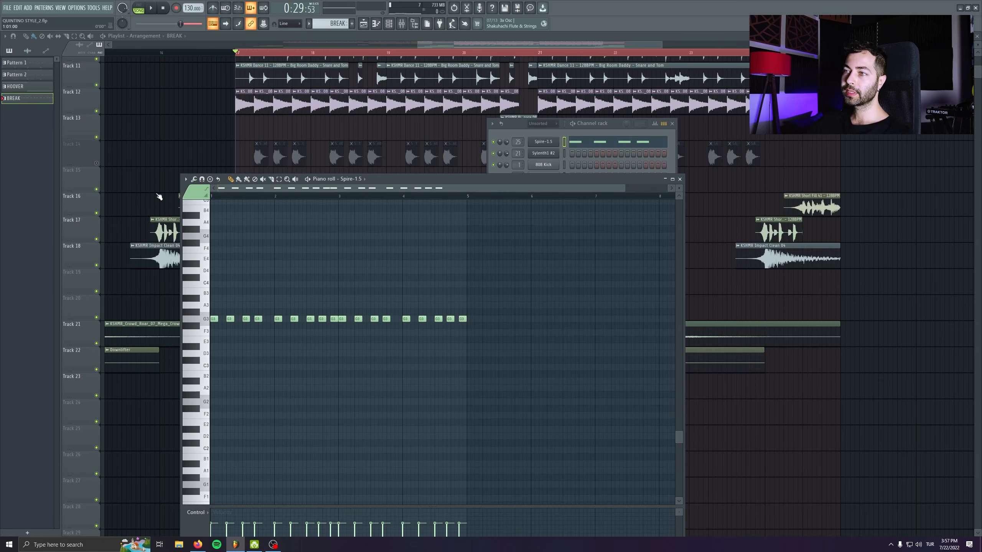
key("space")
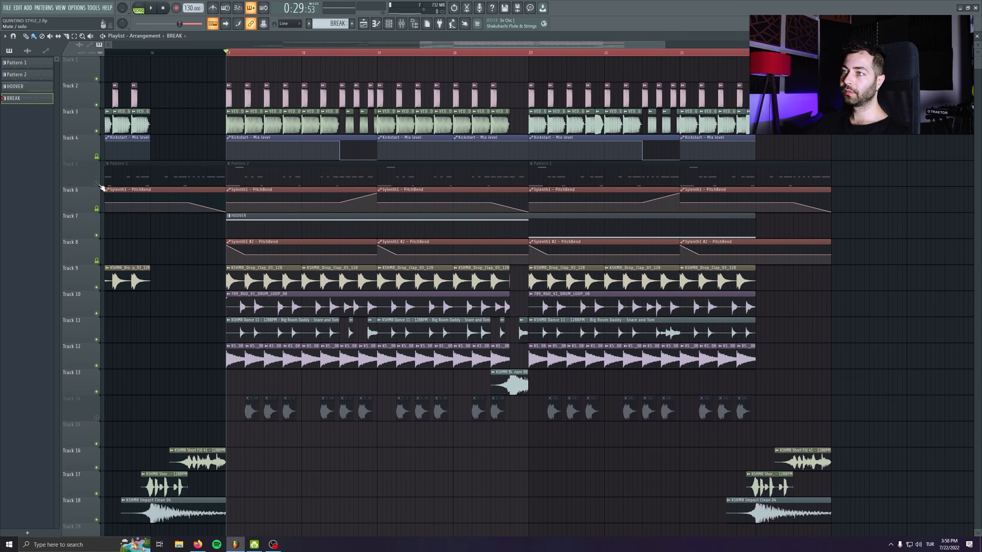
- Audition the section from bar 17 with the Track 5 lead patterns audible to hear their rhythm
scroll(351, 384, "down", 5)
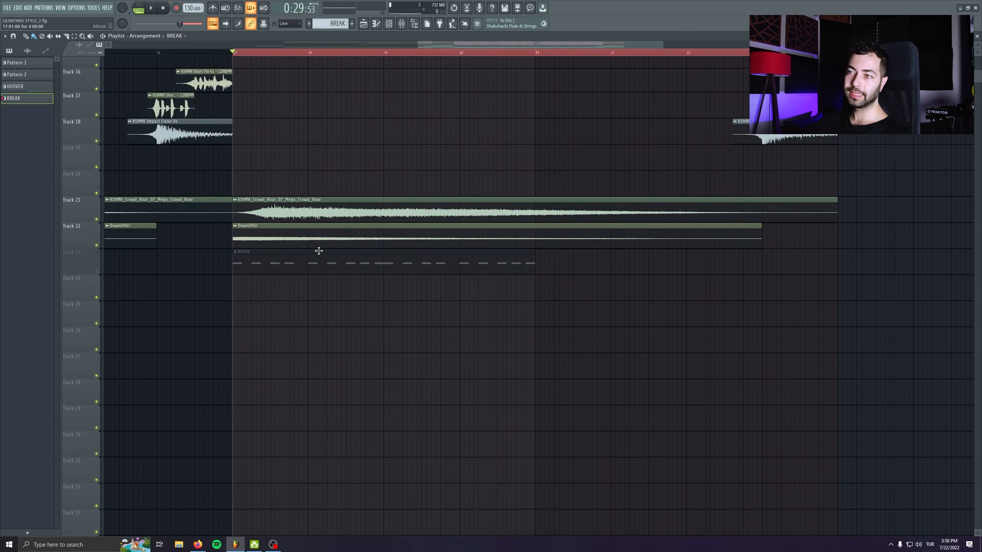
scroll(372, 501, "up", 5)
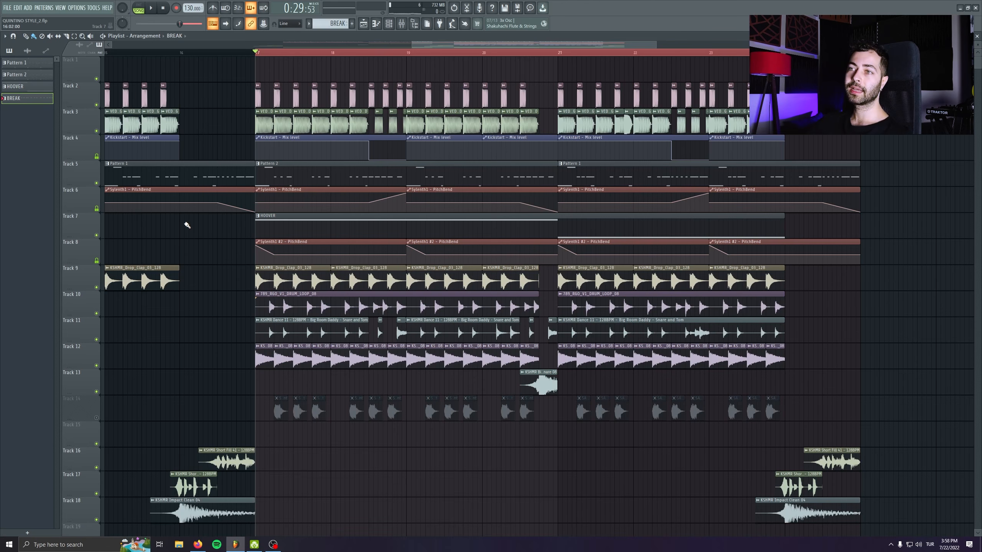
key("space")
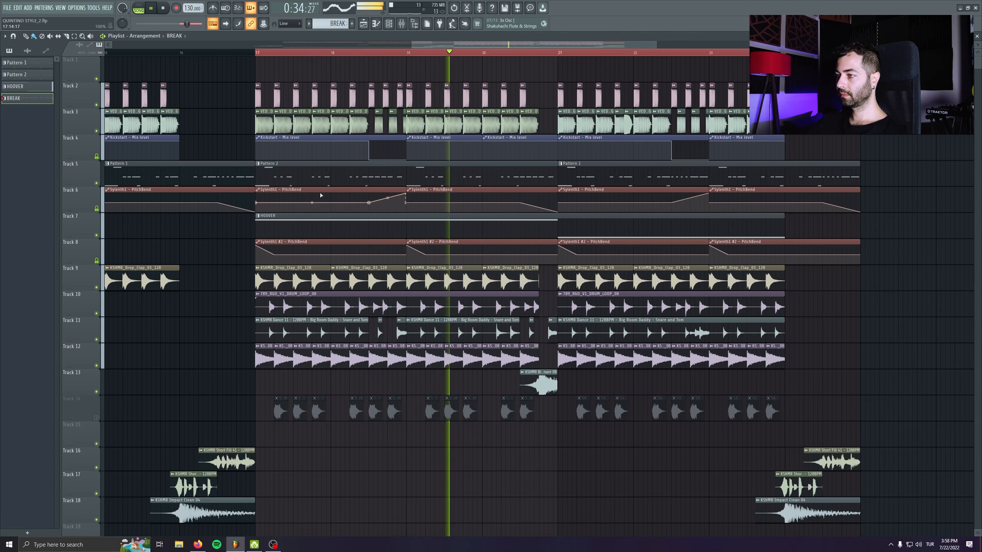
key("space")
- Mute the lead on Track 5 and play the section with the BREAK clip on Track 23
left_click(97, 183)
scroll(396, 344, "down", 5)
key("space")
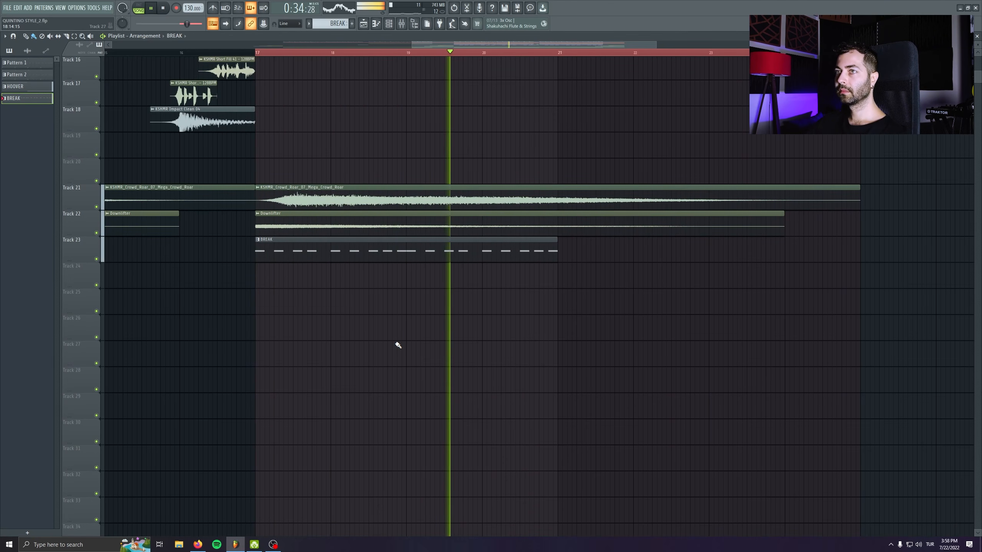
- Place a second BREAK clip on Track 23 directly after the first, starting at bar 21
left_click(602, 239)
right_click(622, 251)
left_click_drag(606, 254, 568, 251)
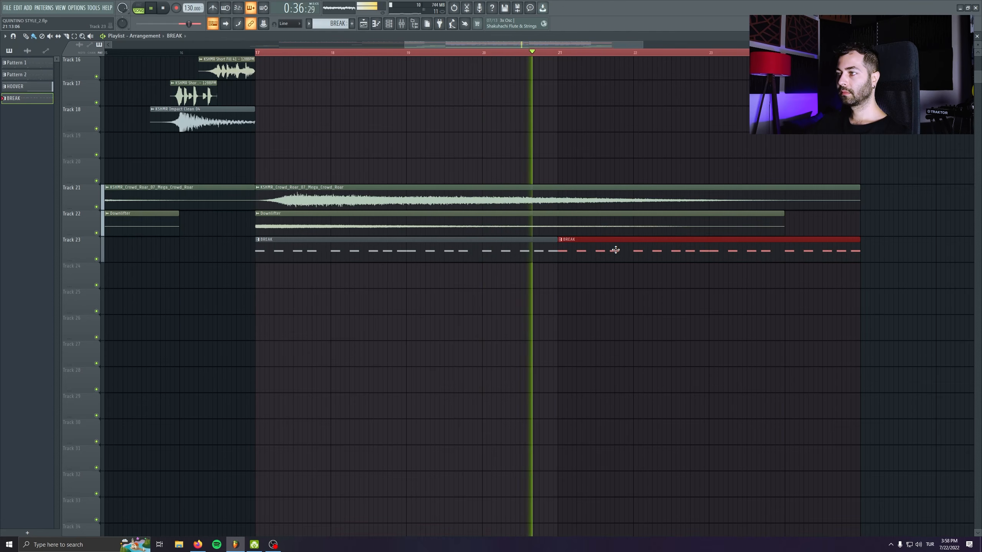
left_click(659, 352)
right_click(700, 354)
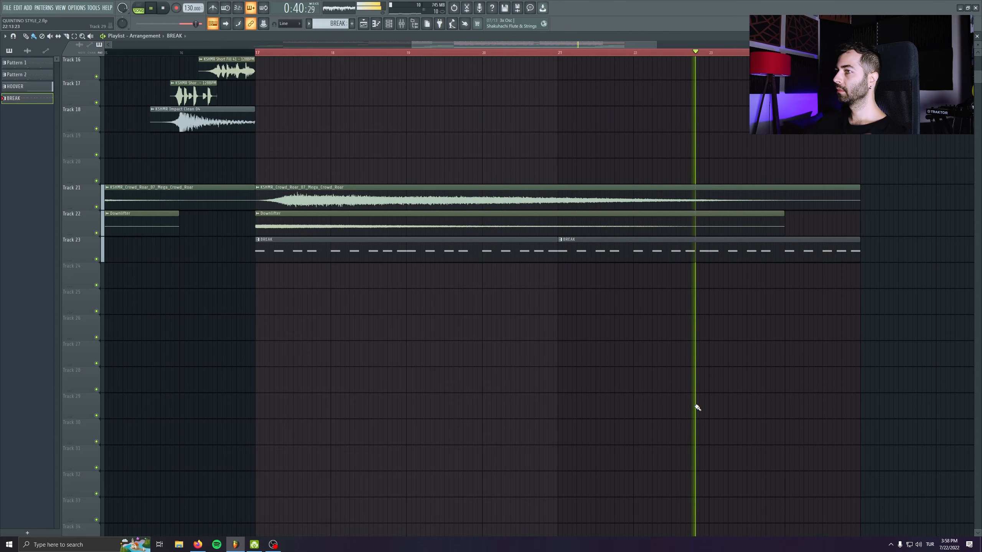
- Stop playback, reopen the BREAK piano roll below the arrangement clips, and close the channel rack
left_click(164, 10)
double_click(371, 249)
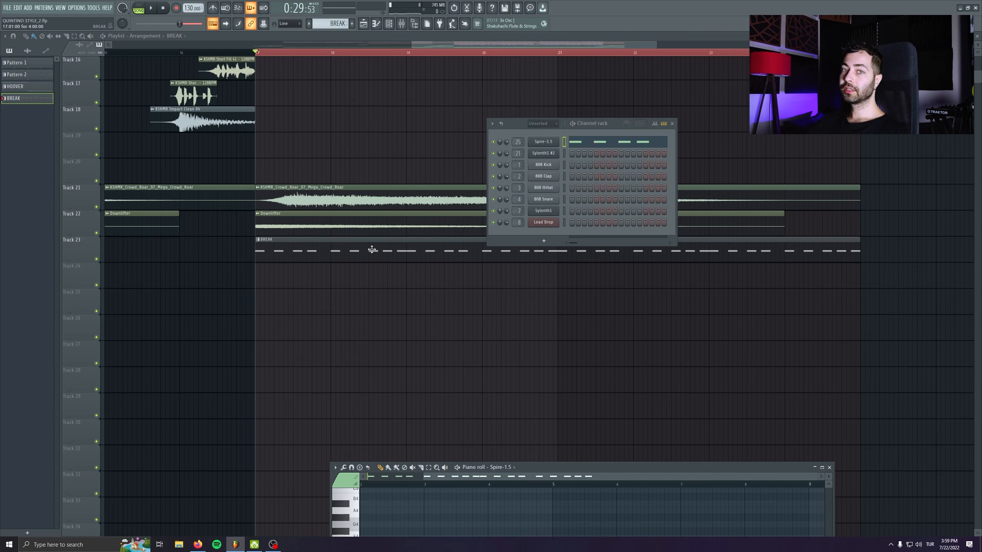
left_click_drag(575, 464, 411, 214)
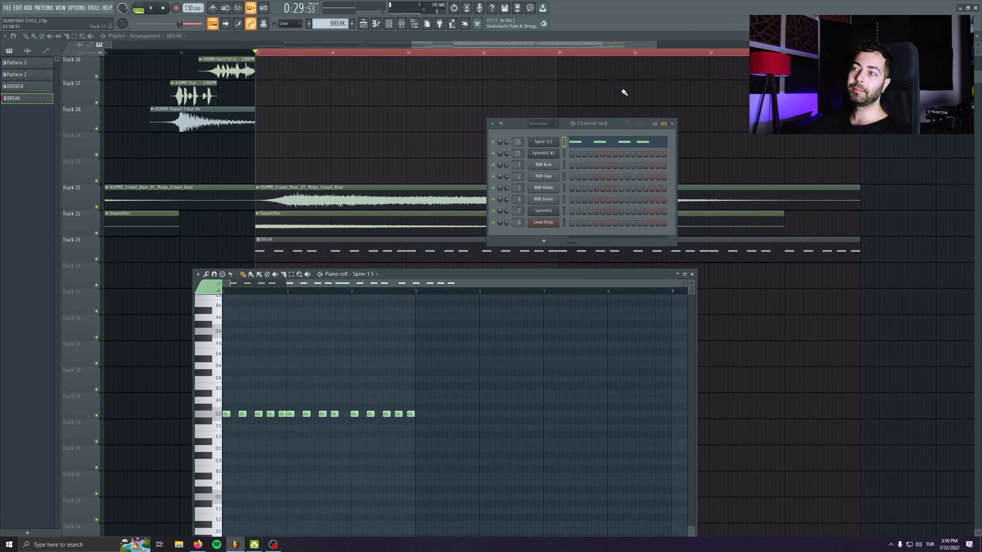
left_click_drag(476, 273, 474, 257)
left_click(672, 124)
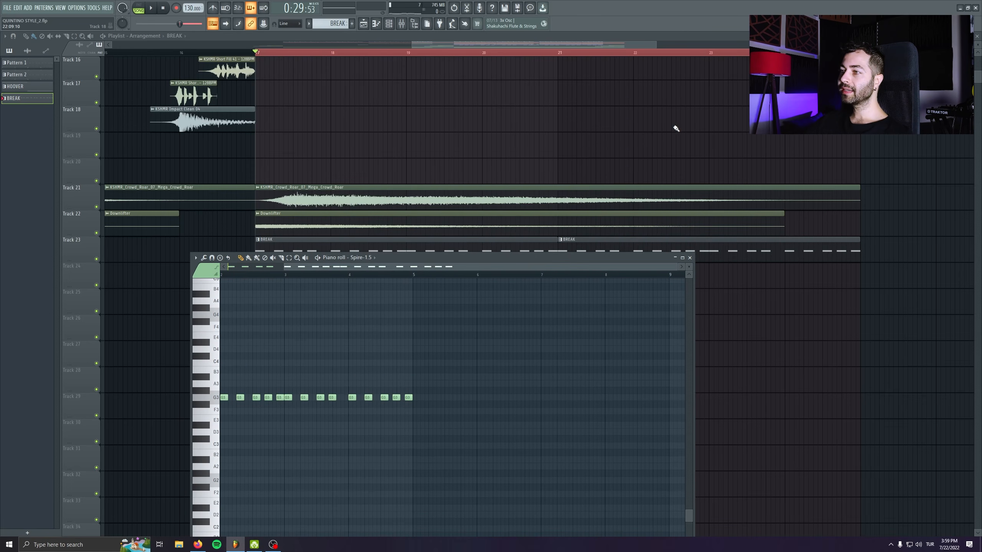
left_click_drag(623, 396, 682, 414)
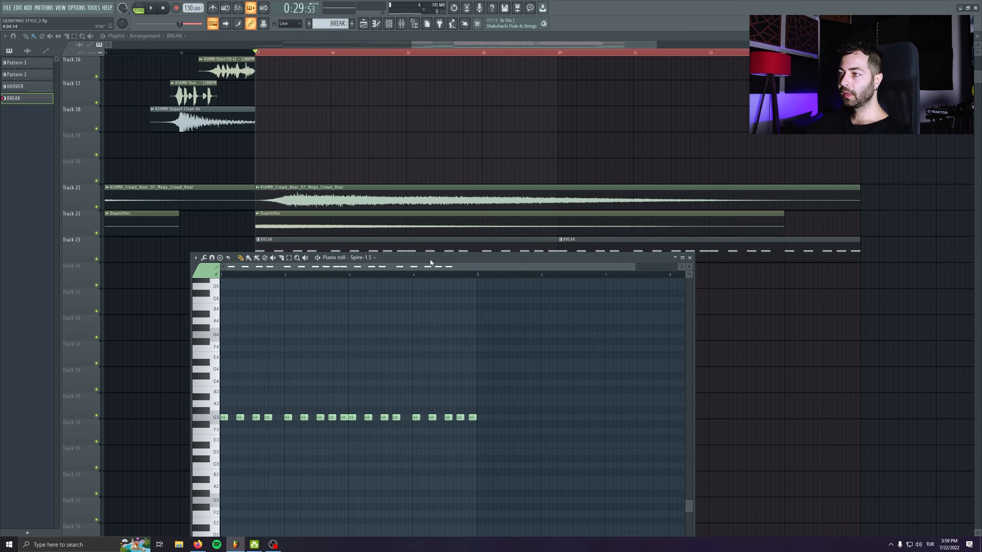
left_click_drag(430, 260, 438, 233)
- Examine the four-bar G3 rhythm in the piano roll, singling out the five notes of bar 2
left_click_drag(230, 335, 591, 449)
scroll(312, 424, "up", 3)
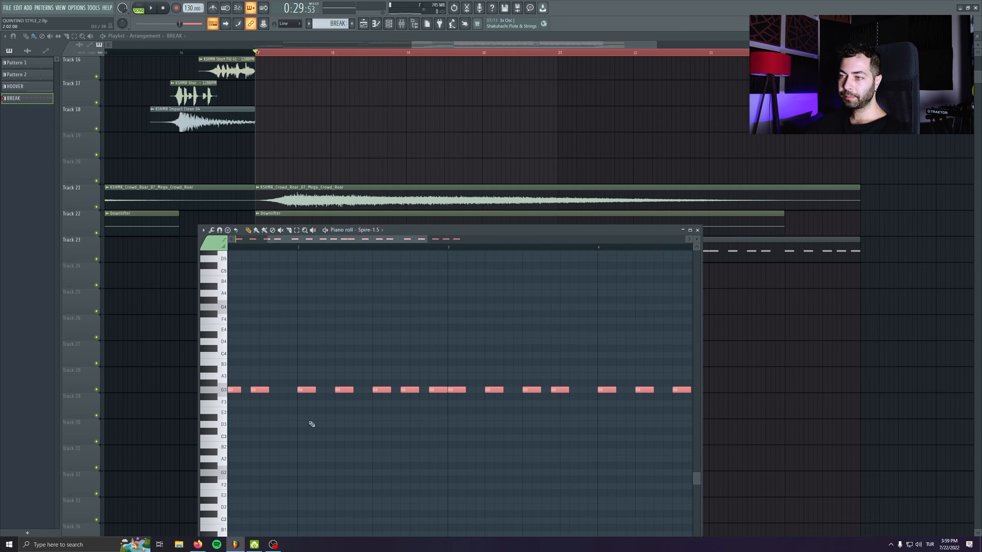
scroll(311, 424, "up", 2)
left_click_drag(379, 349, 544, 421)
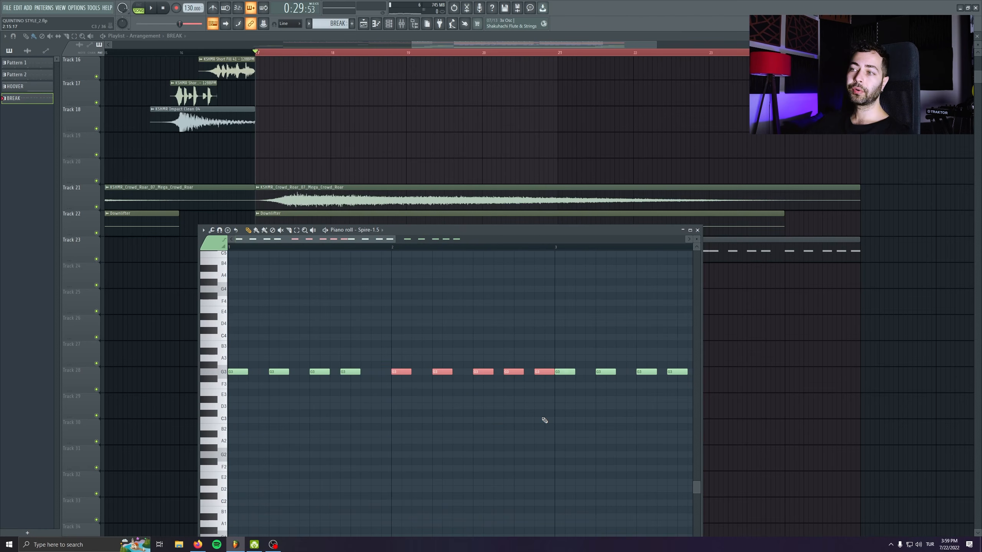
scroll(379, 421, "down", 3)
left_click(273, 256)
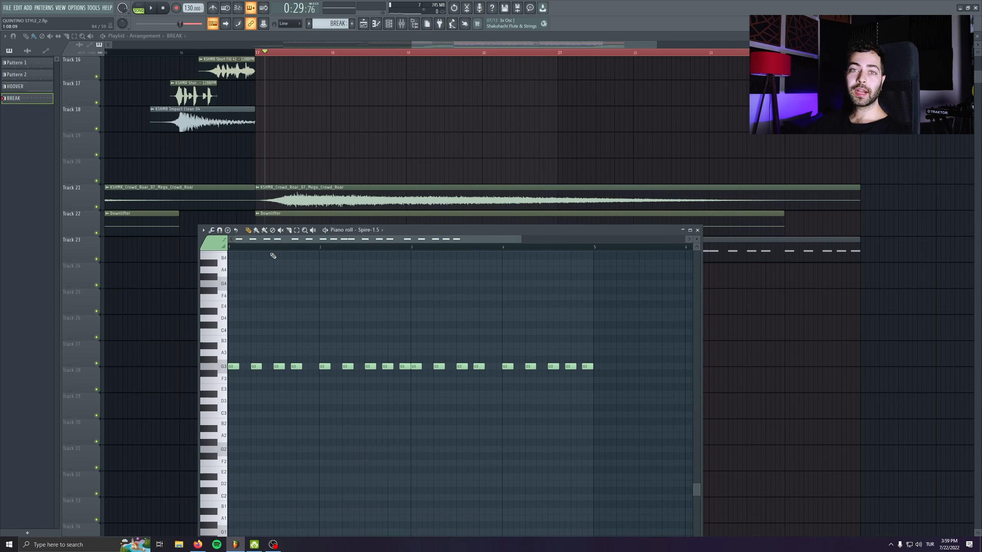
- Start playback and transpose the five notes of bar 2 up to D4
key("space")
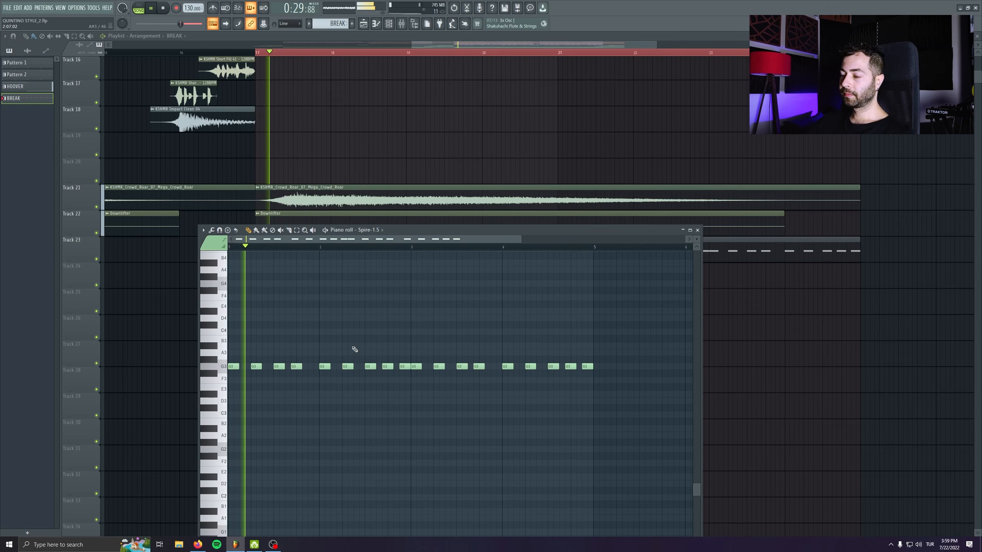
left_click_drag(320, 348, 403, 390)
left_click_drag(323, 366, 323, 318)
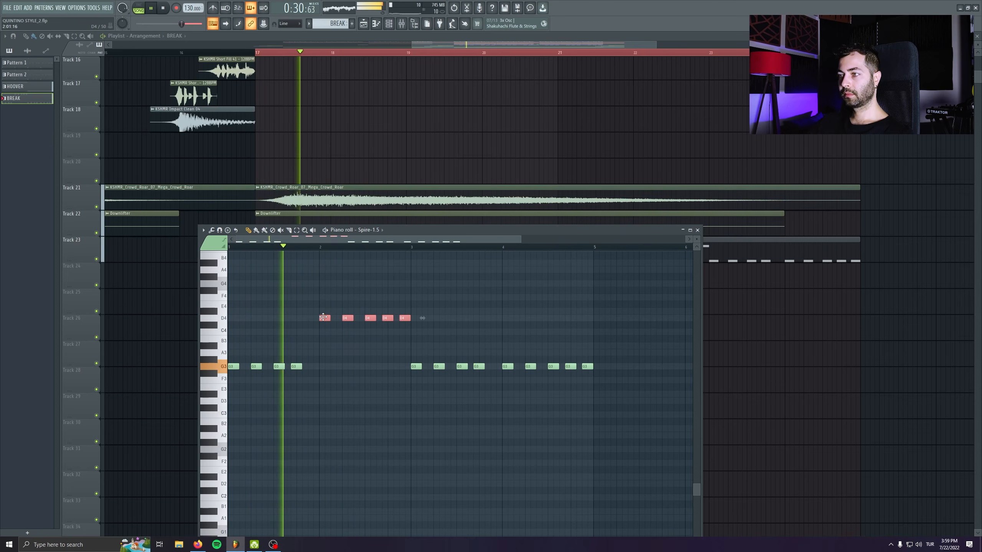
- Transpose the bar 3 notes down to D#3 and the bar 4 notes down to F3, replaying the pattern
left_click_drag(370, 356, 477, 346)
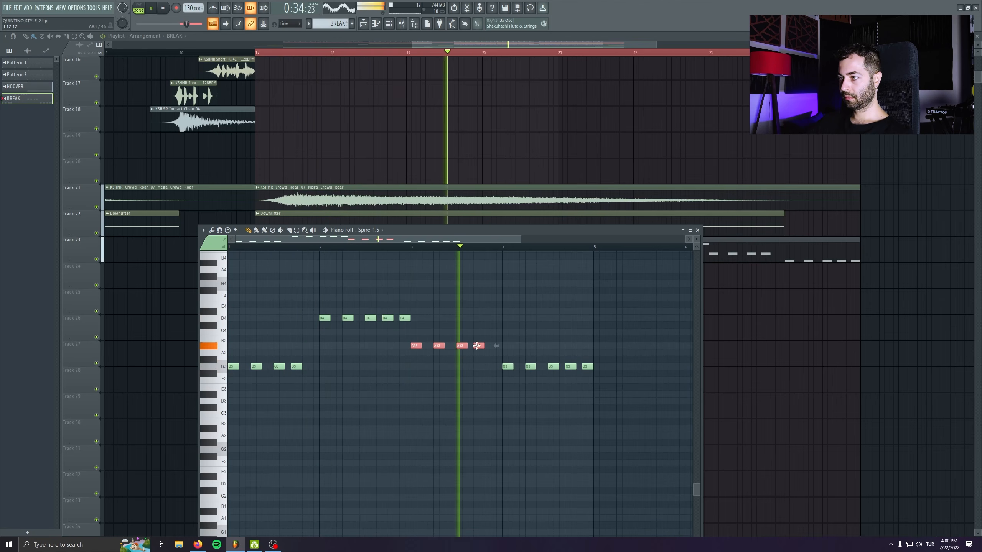
mouse_move(476, 345)
left_mouse_down()
mouse_move(476, 389)
mouse_move(658, 371)
left_mouse_up()
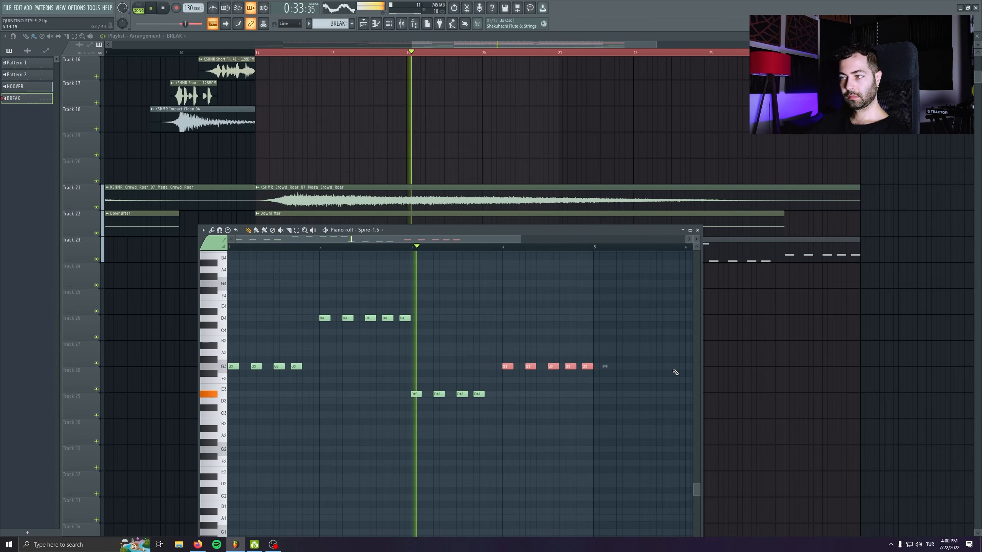
key("space")
left_click_drag(588, 366, 588, 380)
key("space")
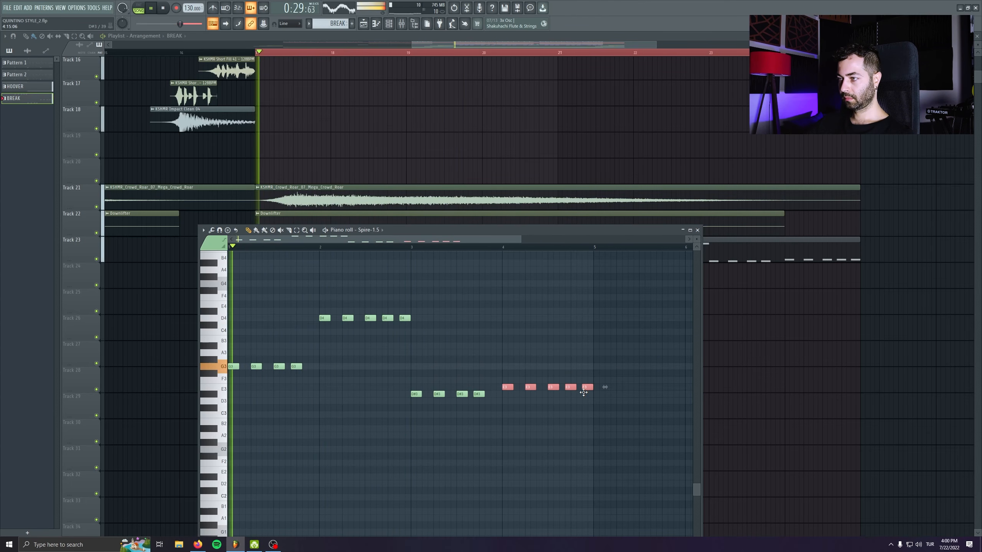
left_click(604, 400)
right_click(604, 401)
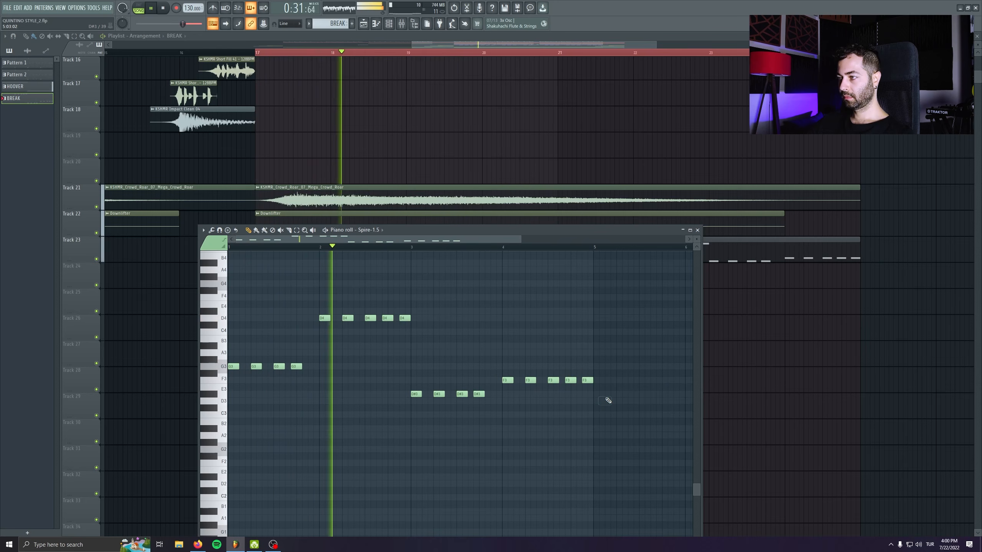
- Save the project and raise the last three notes of bar 4 to A#3, stopping playback after listening
key("ctrl+s")
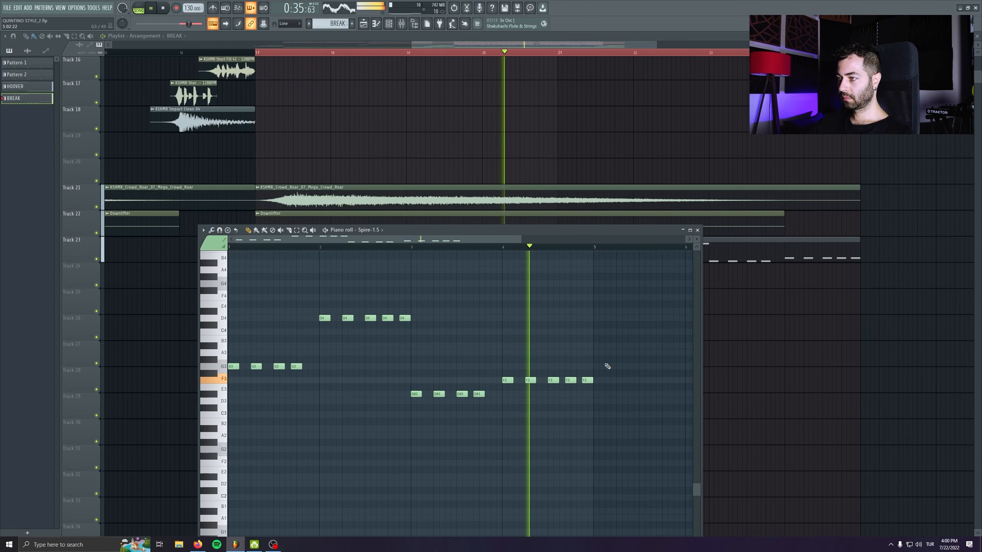
left_click_drag(604, 366, 554, 425)
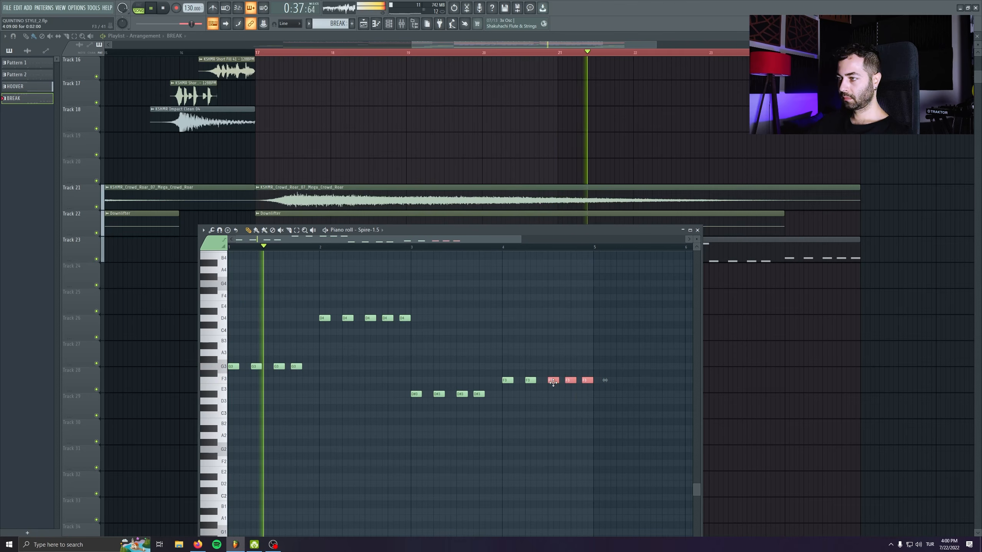
left_click_drag(552, 383, 554, 350)
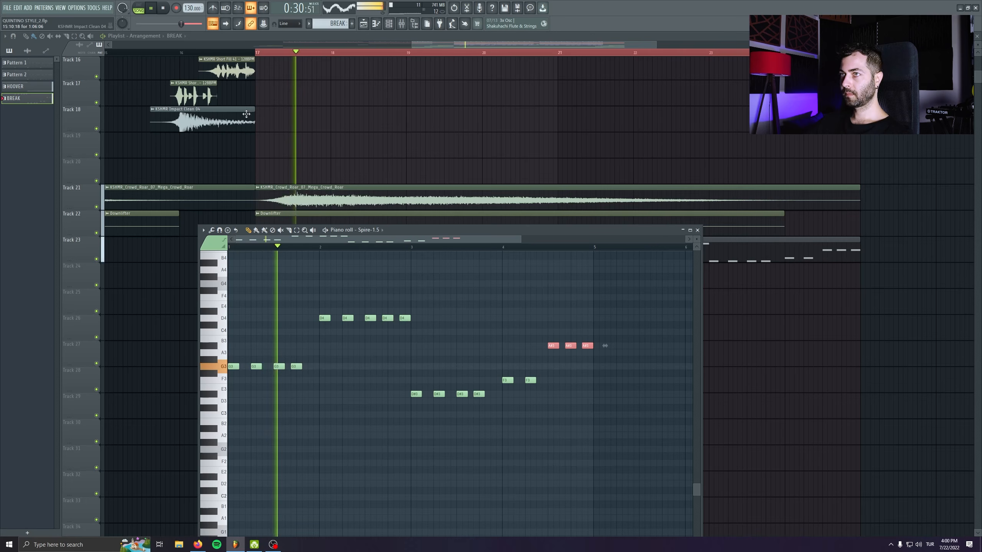
left_click(166, 8)
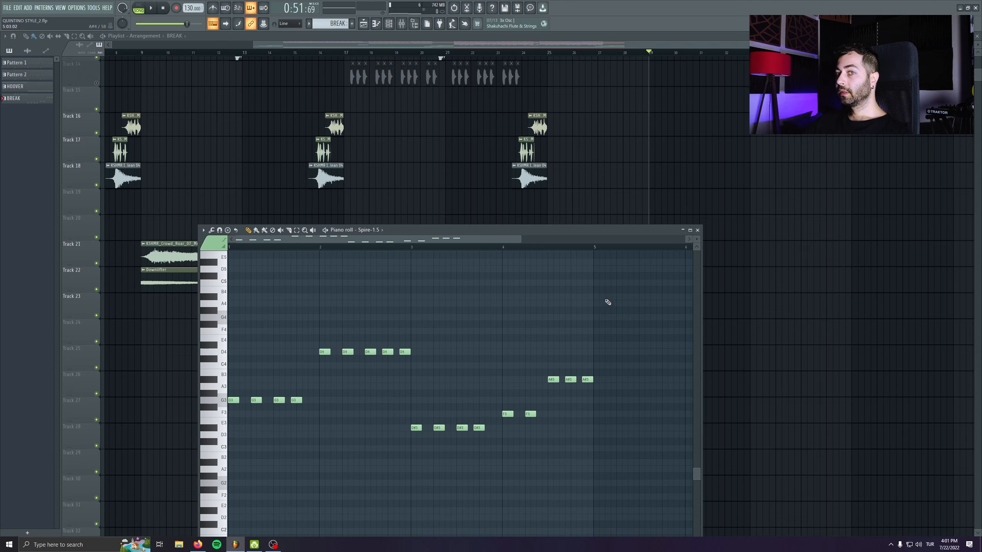
- Duplicate all notes of the bass line one octave higher, keeping the original notes below
left_click_drag(624, 271, 227, 500)
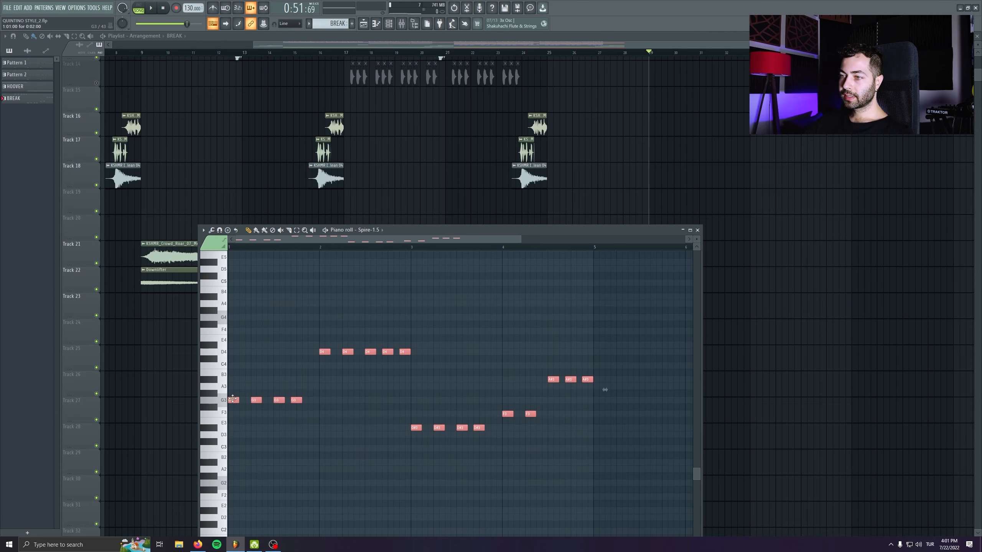
left_click_drag(233, 399, 227, 310)
scroll(238, 340, "up", 3)
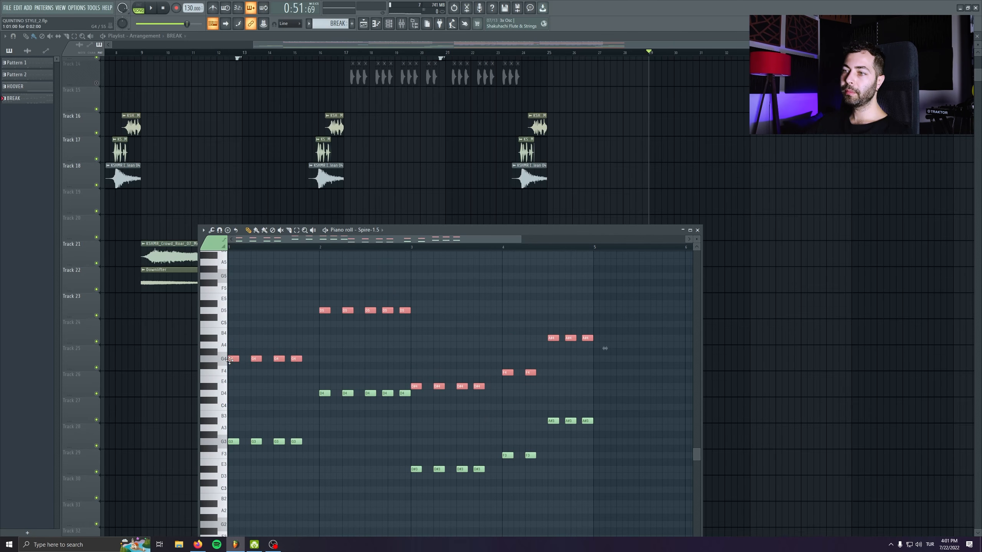
- Copy the upper layer three semitones higher as another chord voice, correcting bar 3's copies to G4 and bar 4's first two to A4
left_click_drag(234, 357, 246, 333)
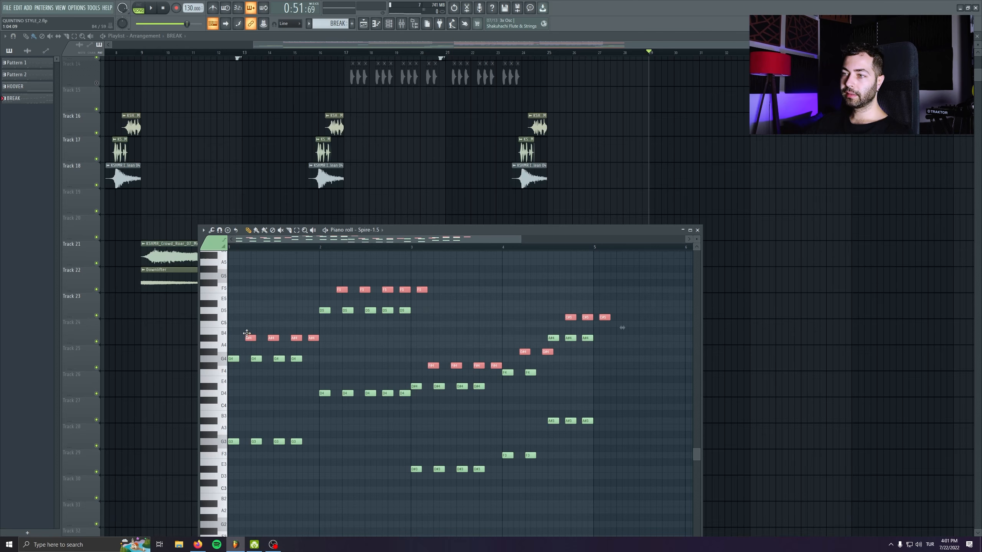
scroll(230, 333, "up", 3, "ctrl")
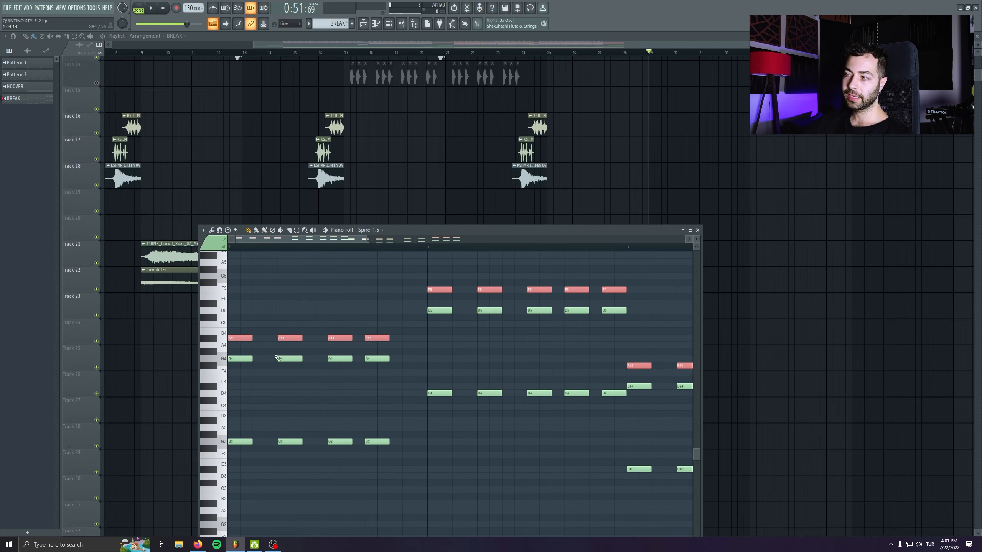
scroll(277, 357, "down", 2, "ctrl")
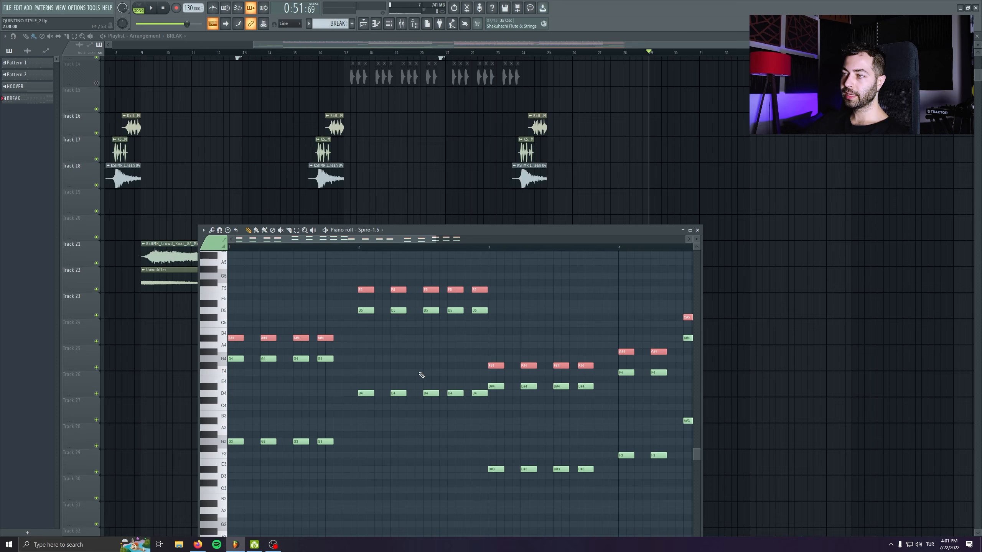
scroll(421, 375, "right", 3)
left_click_drag(306, 347, 403, 355)
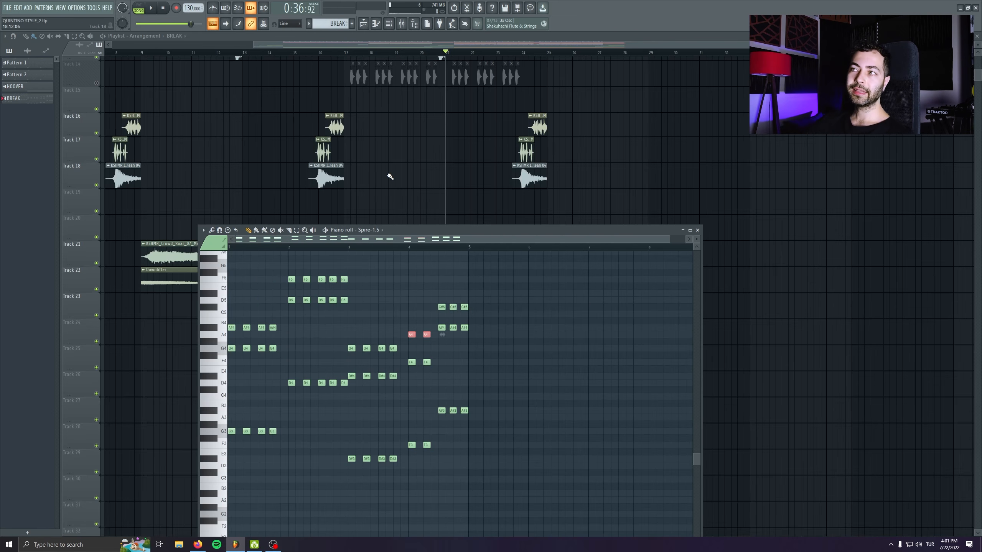
- Play the arrangement from bar 17 and open the mixer at the Break Chords track
left_click(348, 54)
key("space")
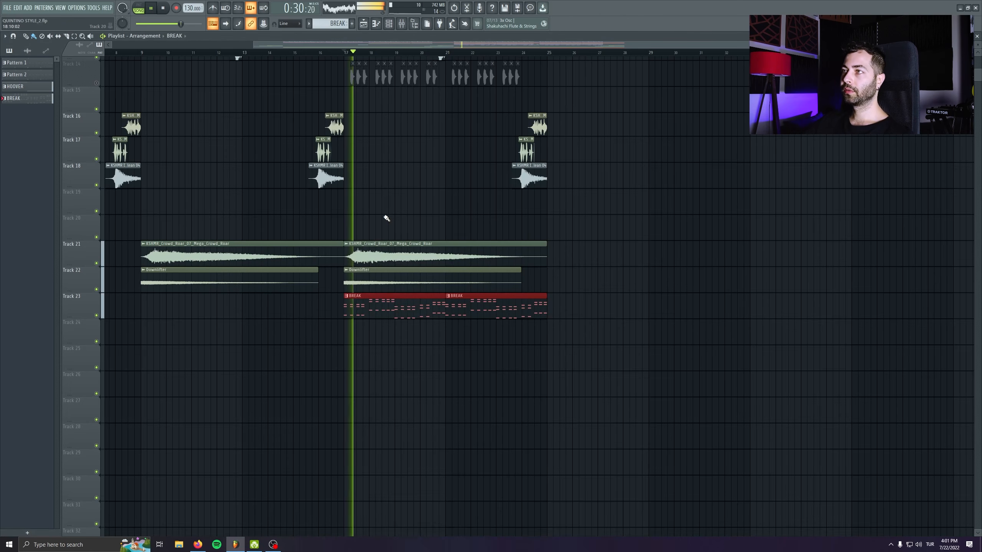
left_click(402, 24)
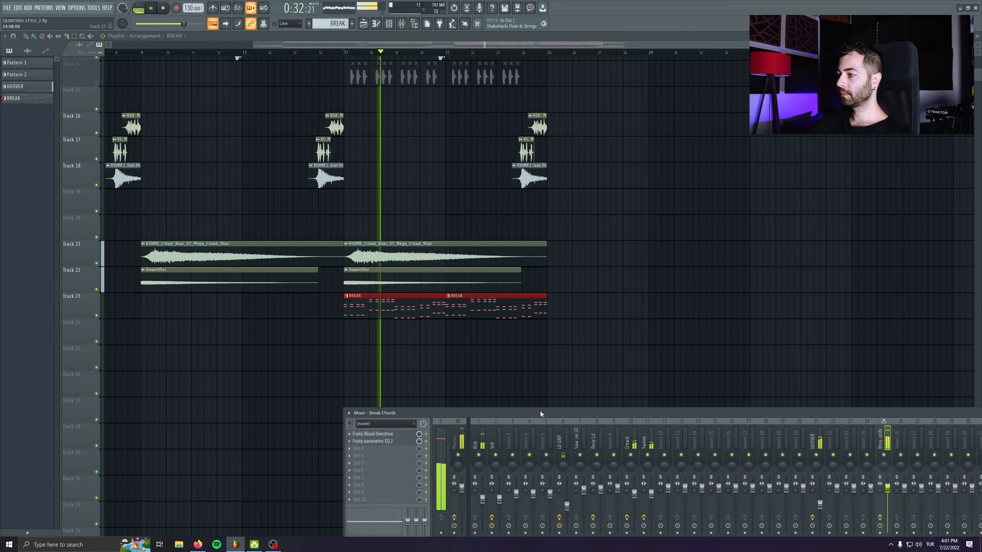
- Lower the Break Chords mixer track's volume to about -2.8 dB and close the mixer
left_click_drag(540, 412, 413, 333)
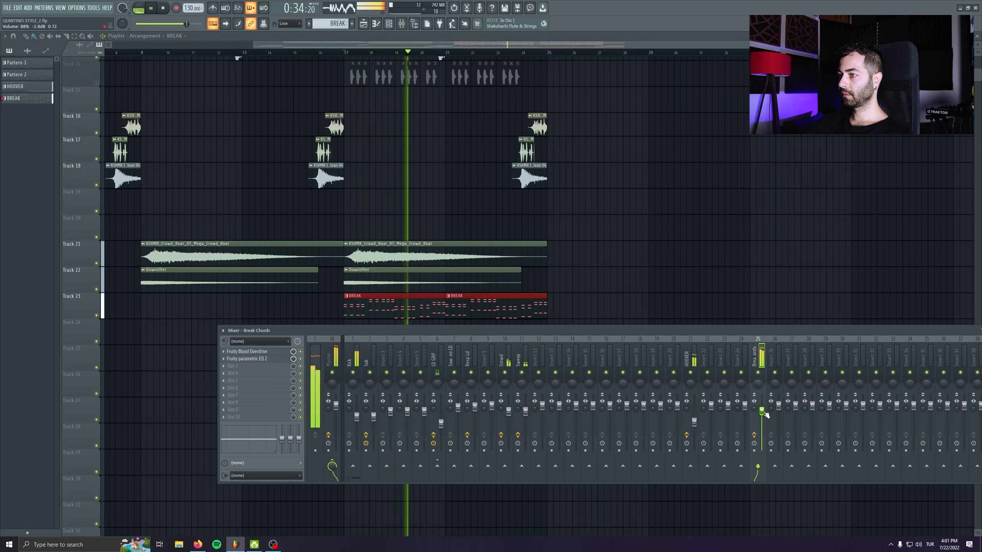
key("F9")
- Raise the last three top-voice notes of bar 4 in the BREAK pattern to D5, listening to the arrangement before and after
double_click(453, 296)
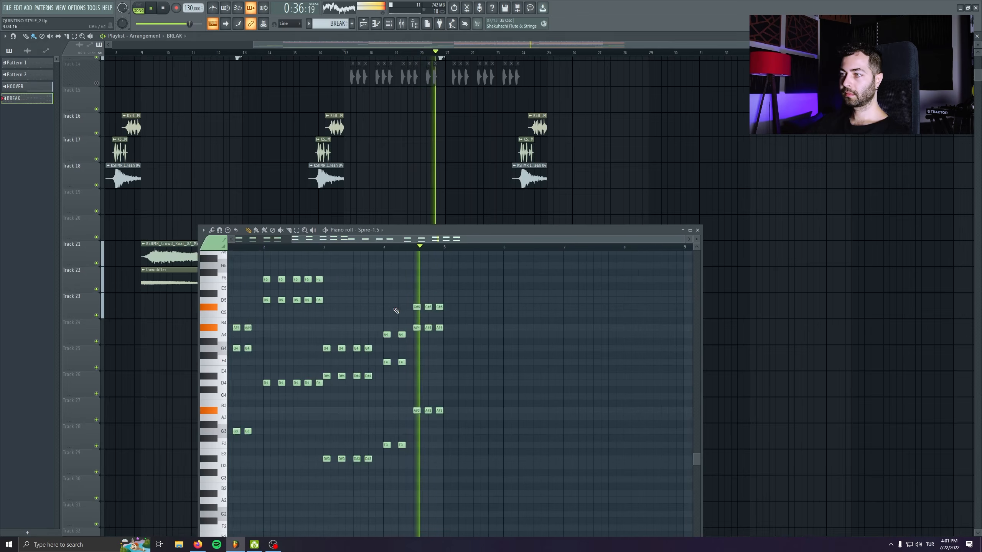
key("space")
left_click_drag(435, 300, 380, 302)
key("space")
left_click_drag(456, 339, 549, 348)
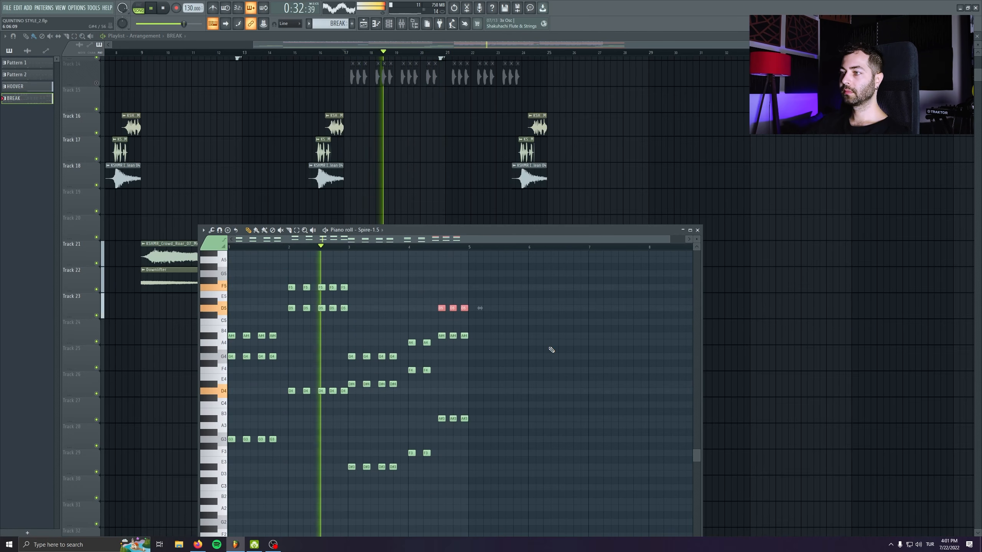
left_click(549, 348, "ctrl")
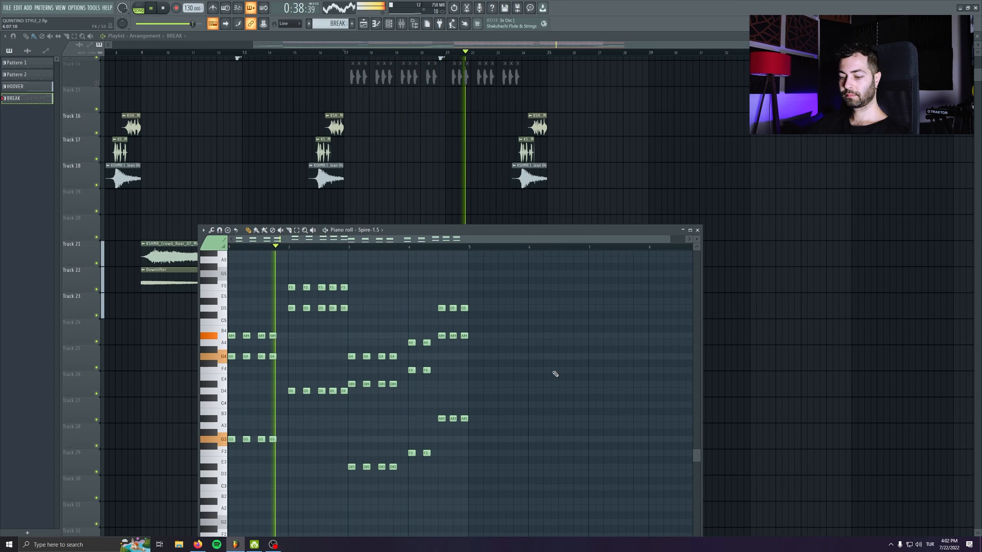
left_click(163, 8)
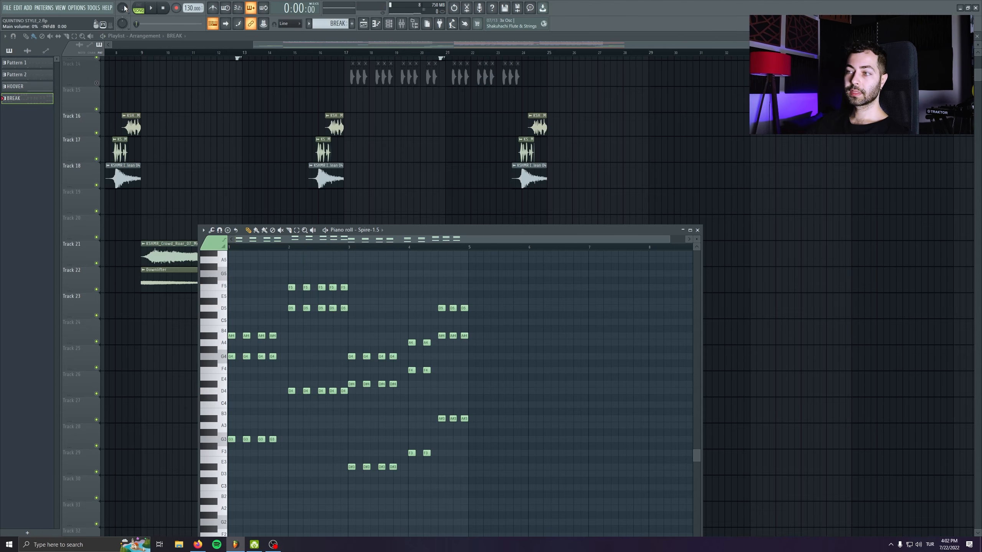
- Copy the lowest chord voice of all four bars up an octave and a fifth as a new top voice starting on D5
scroll(444, 360, "down", 3)
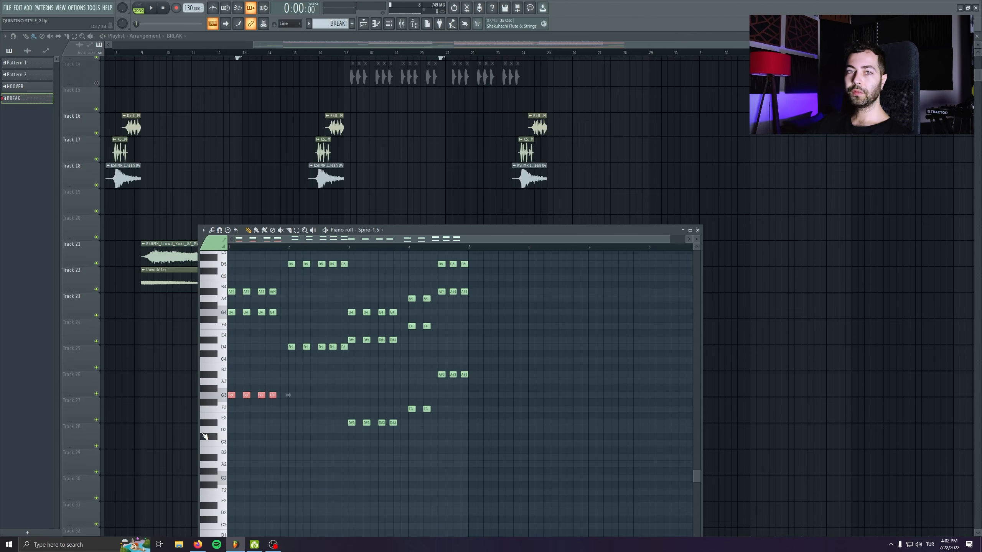
left_click_drag(278, 352, 368, 353)
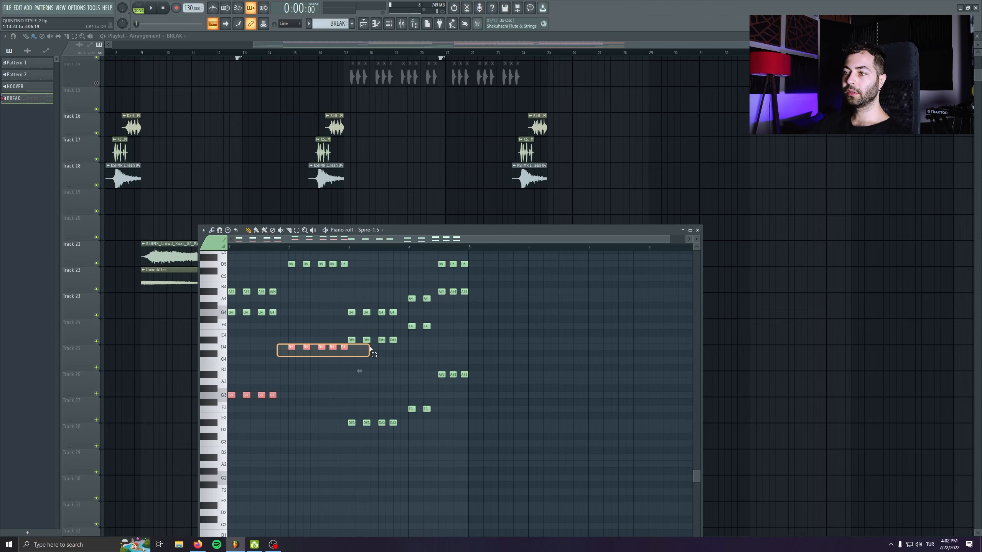
left_click_drag(393, 393, 429, 413)
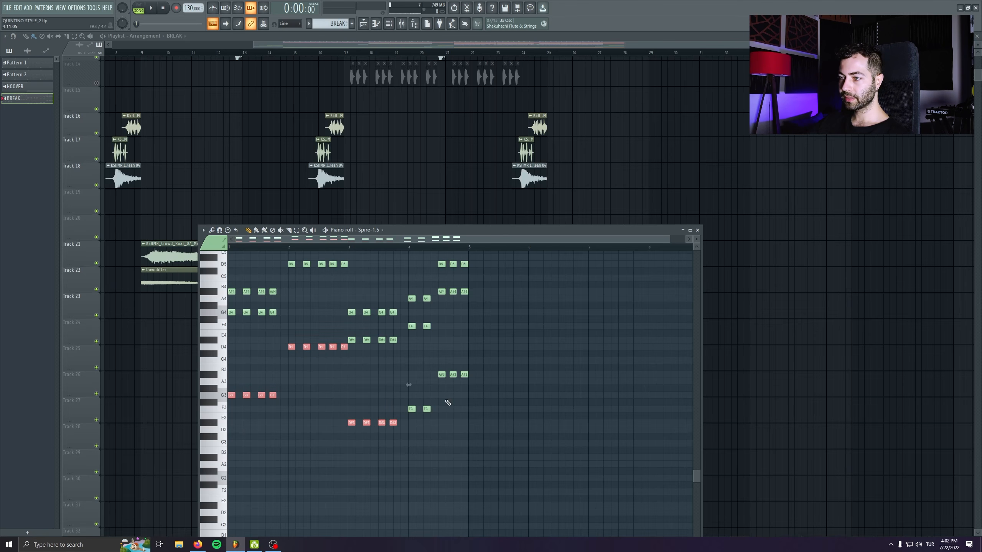
scroll(234, 427, "up", 1)
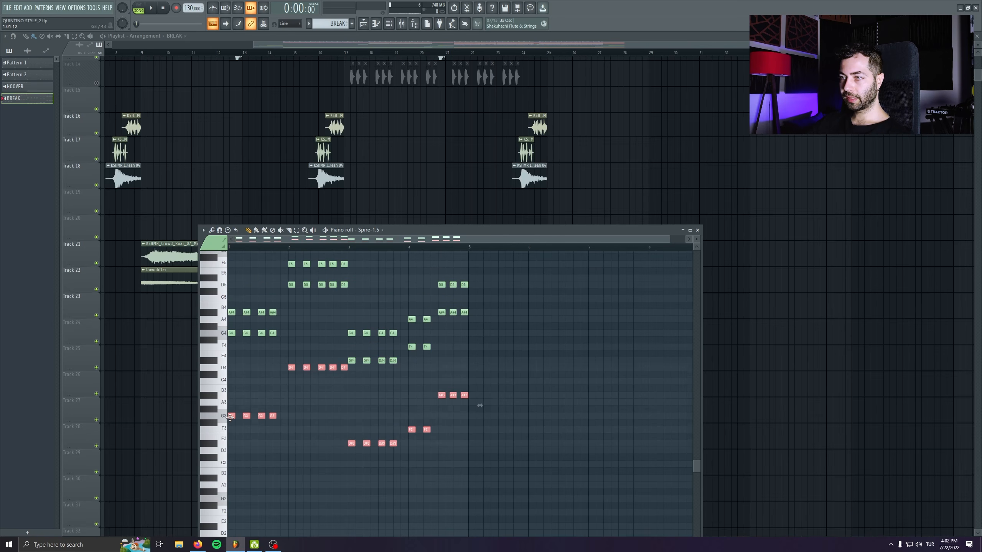
left_click_drag(230, 416, 216, 296)
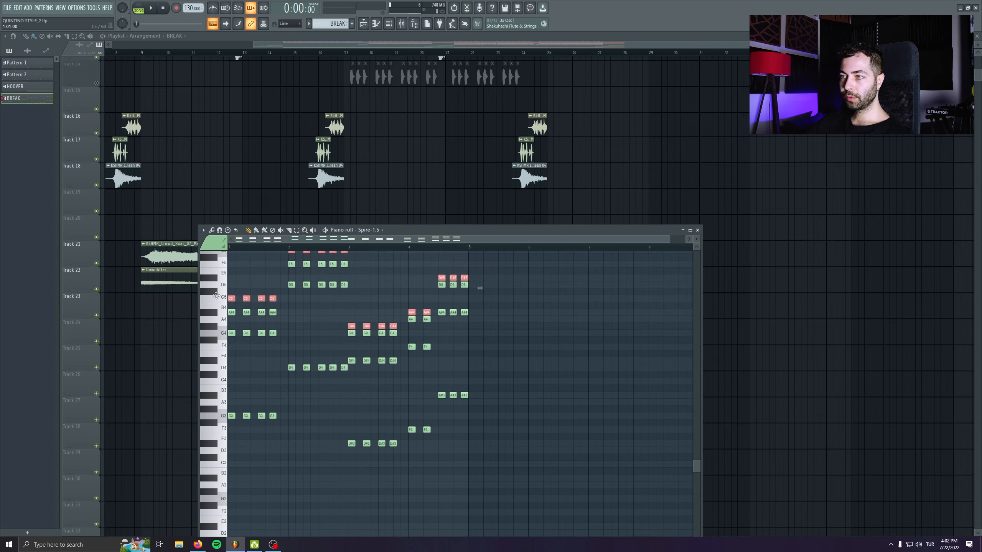
scroll(237, 309, "up", 2)
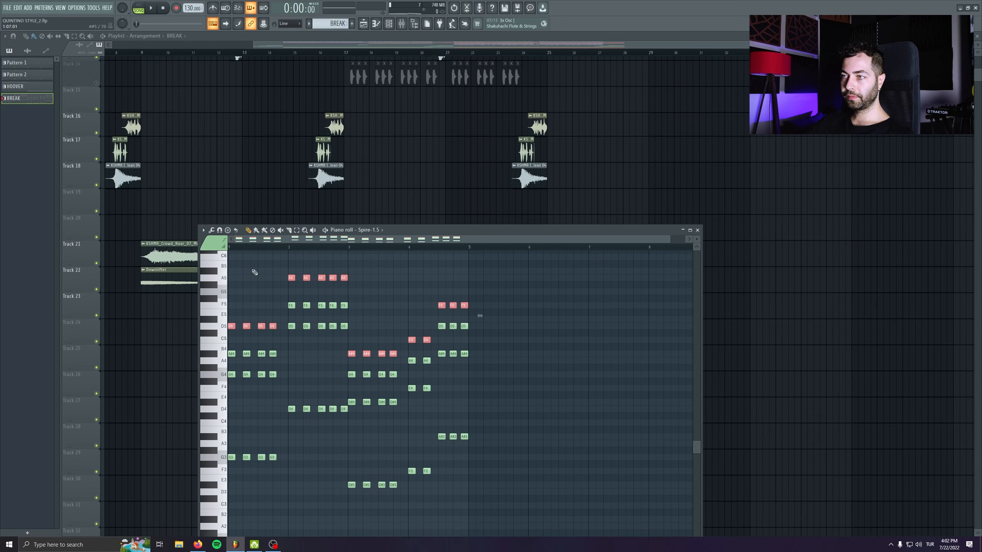
- Listen to the arrangement and the BREAK pattern alone, comparing the chords with and without the copied top voice, and keep the voice
key("space")
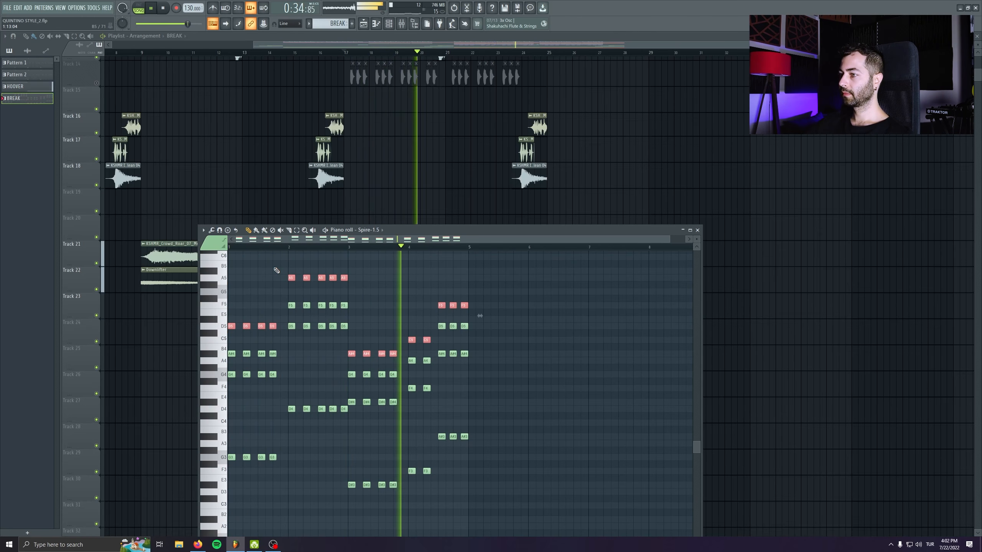
left_click(163, 9)
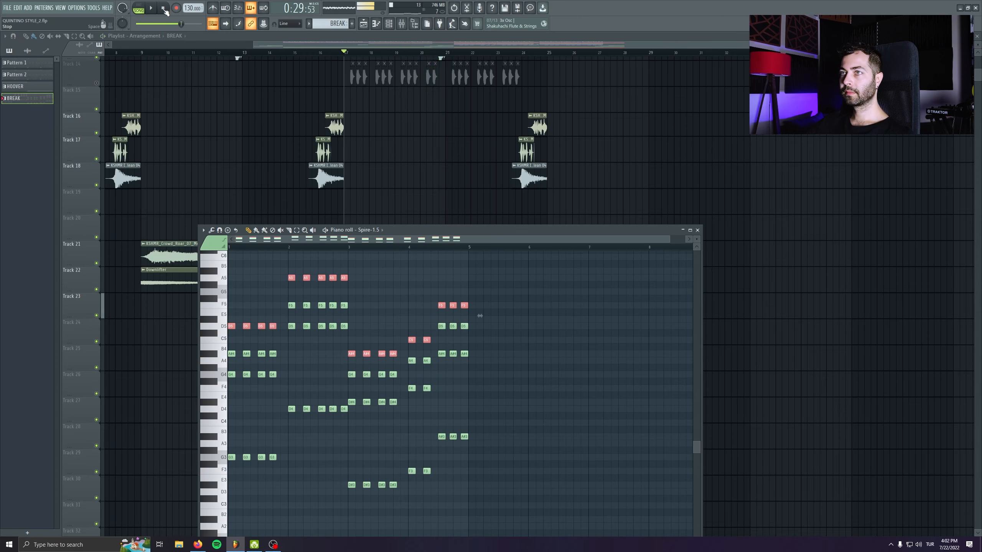
left_click(140, 9)
left_click(150, 8)
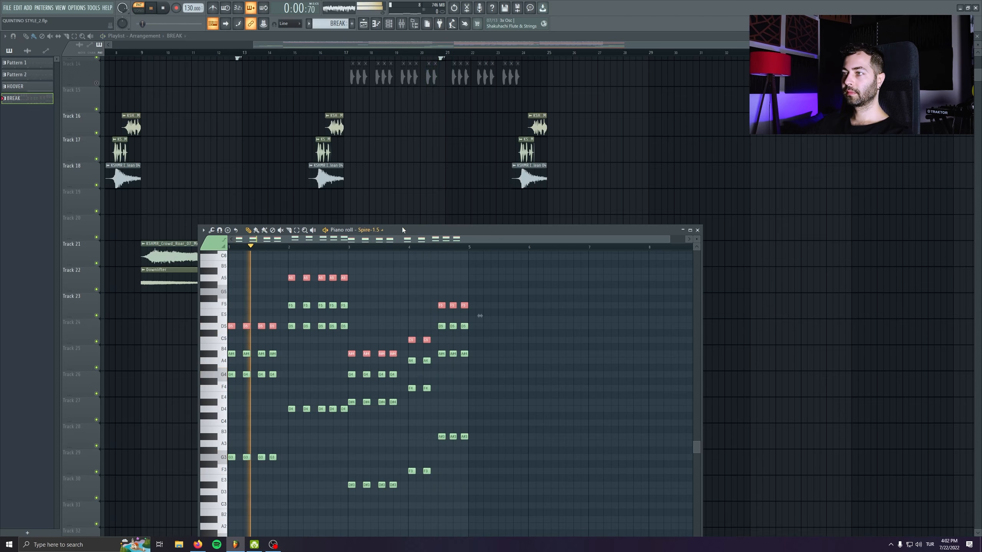
left_click_drag(402, 227, 400, 158)
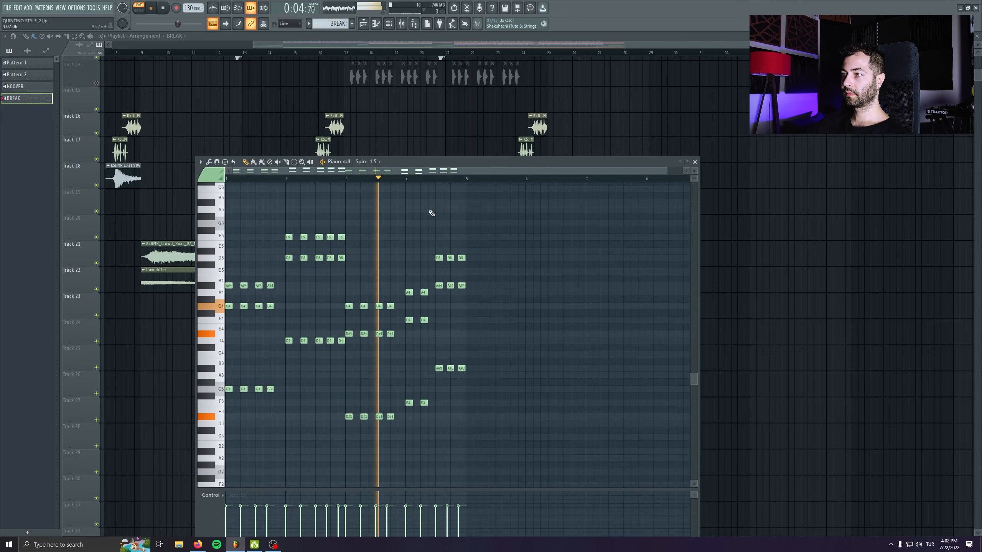
key("ctrl+z")
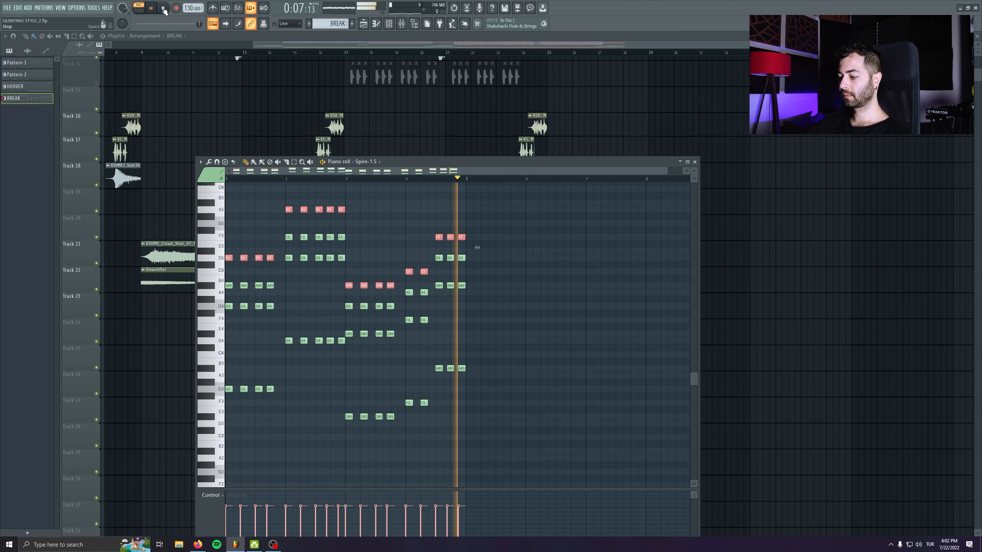
key("Delete")
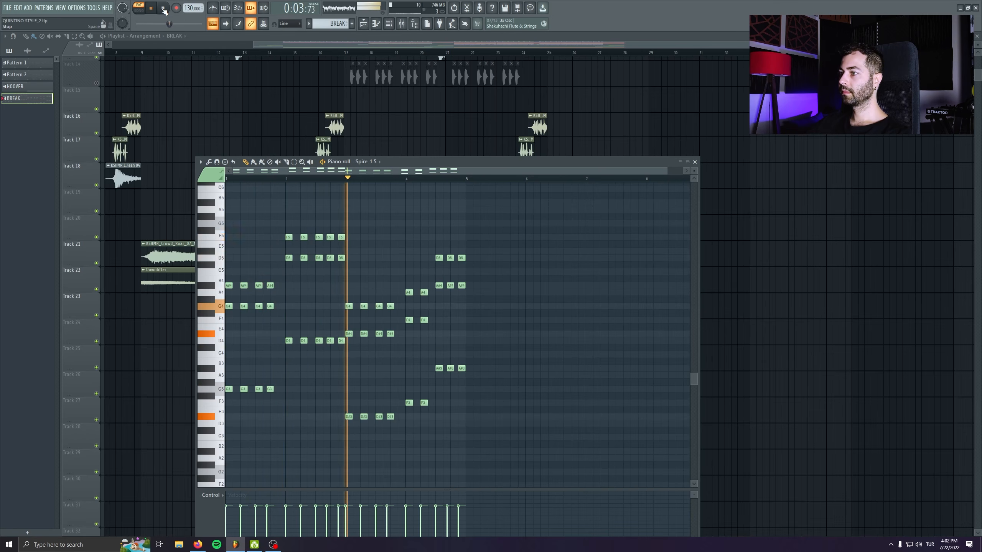
left_click(164, 10)
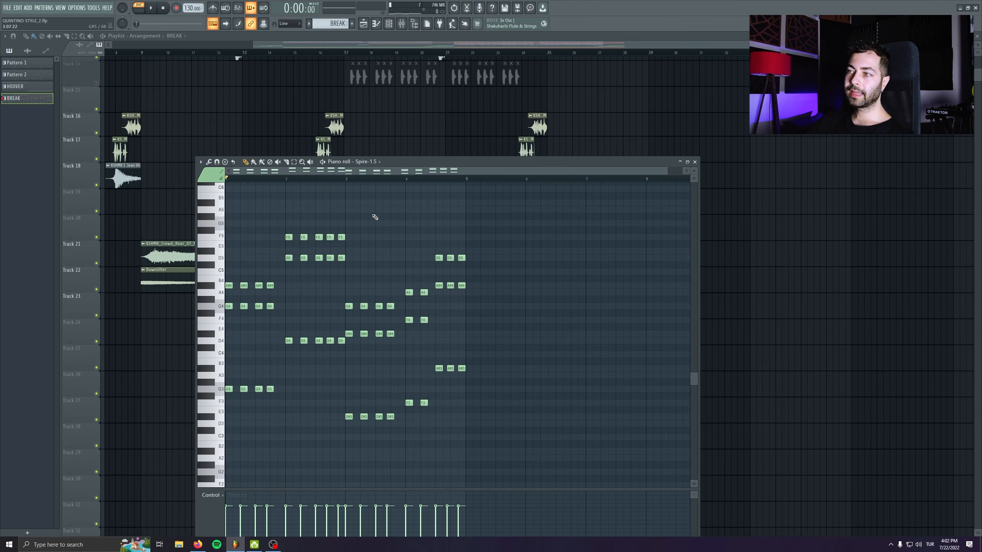
key("ctrl+z")
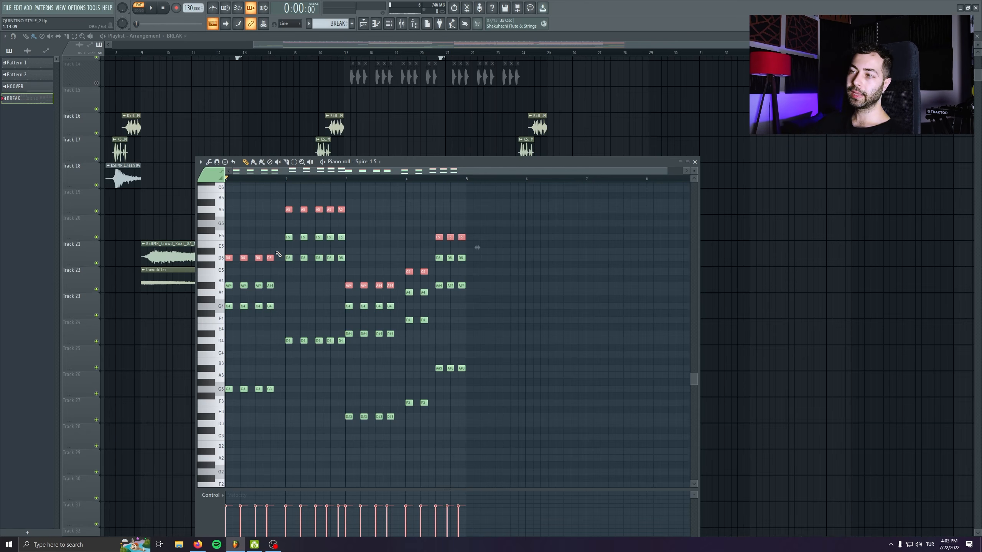
- Transpose the copied fifth voice one octave down so that it starts on D4
key("ctrl+Down")
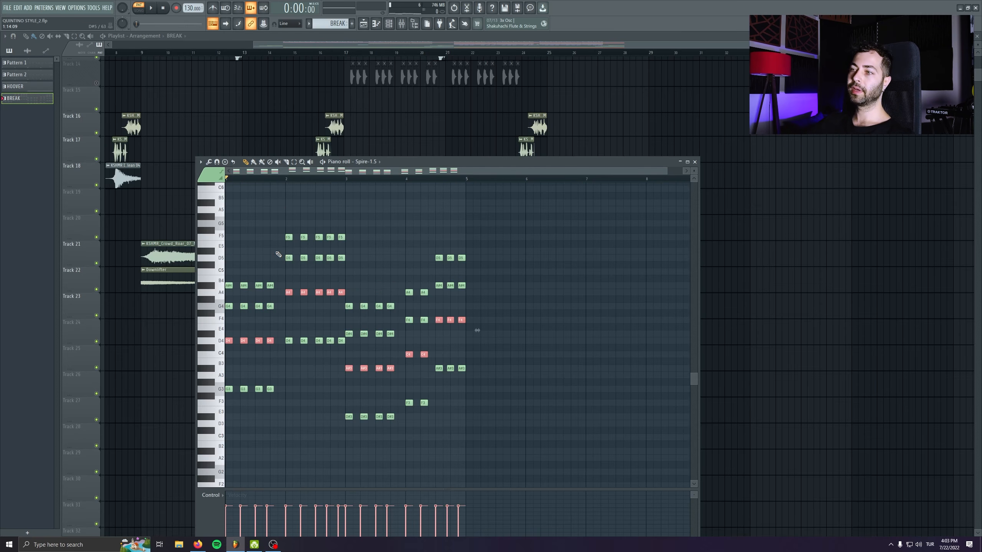
left_click_drag(274, 280, 273, 281)
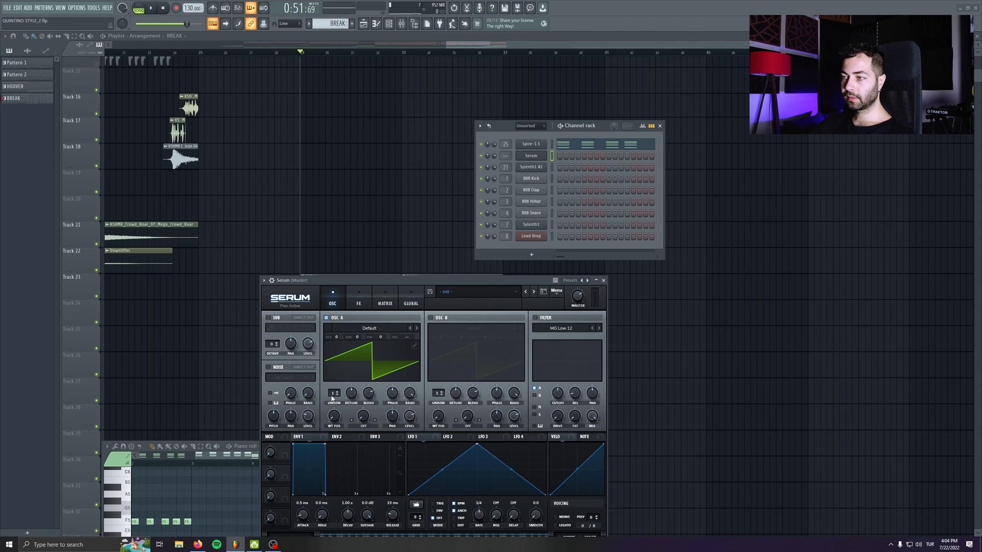
- In Serum, set oscillator A to 4 unison voices at octave -1, adjust its detune, and enable the MG Low 12 filter
left_click_drag(332, 399, 352, 408)
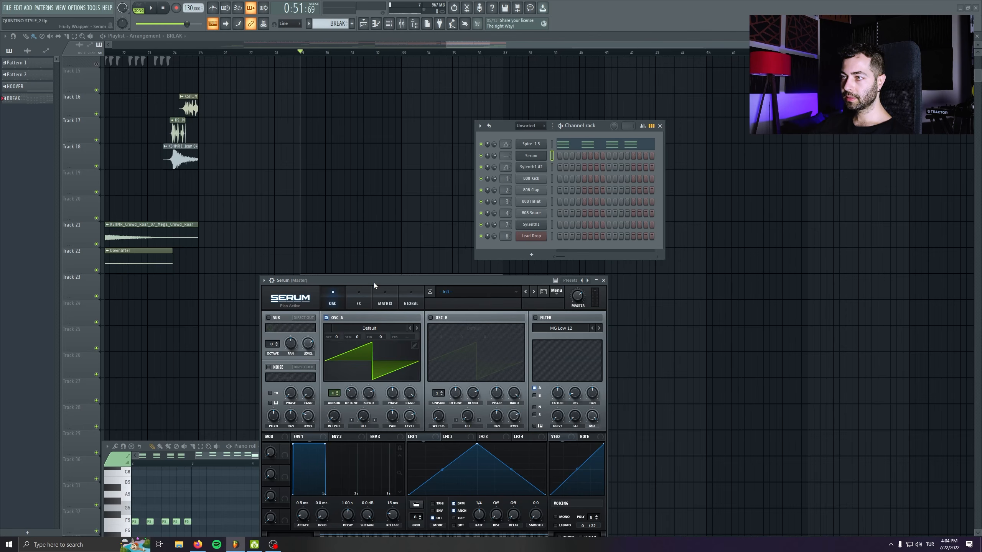
left_click_drag(374, 282, 342, 235)
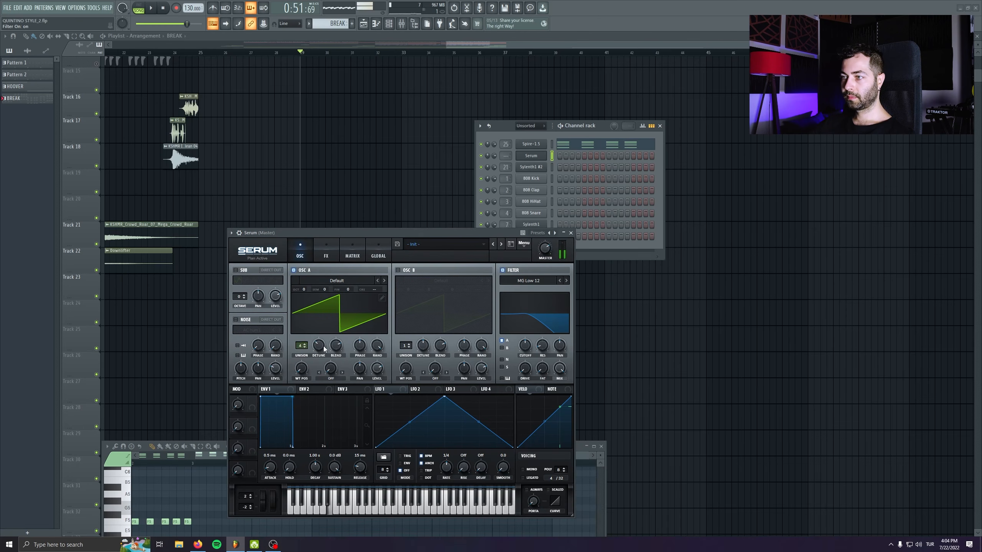
left_click_drag(324, 348, 324, 320)
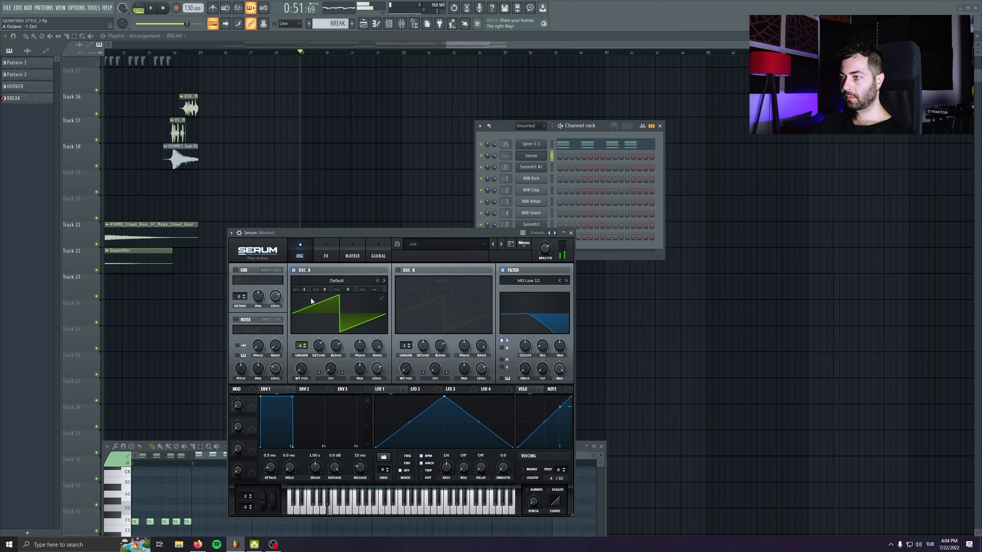
- Enable Serum's distortion in Lin.Fold mode, lower its drive, and set the main filter cutoff to about 280 Hz
left_click(326, 249)
left_click(238, 283)
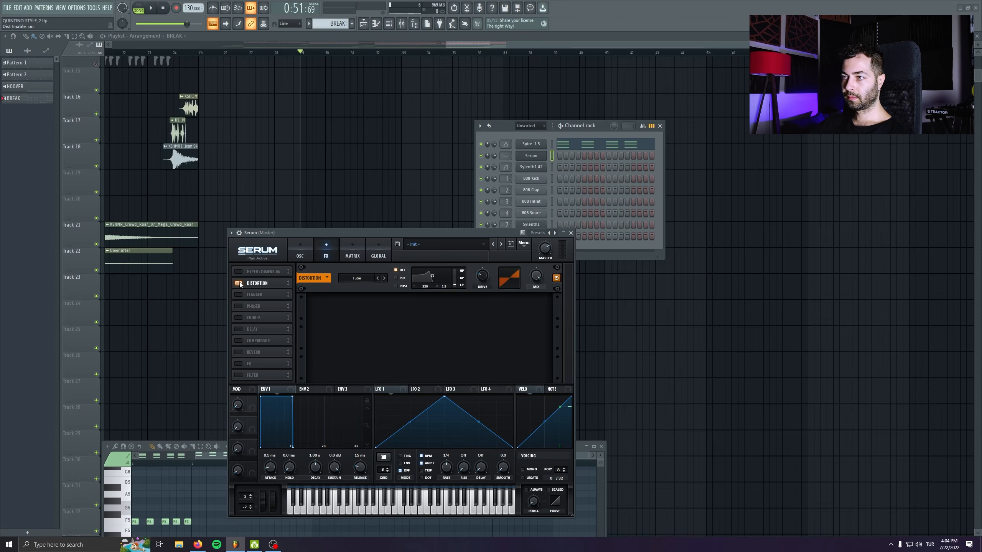
left_click(358, 280)
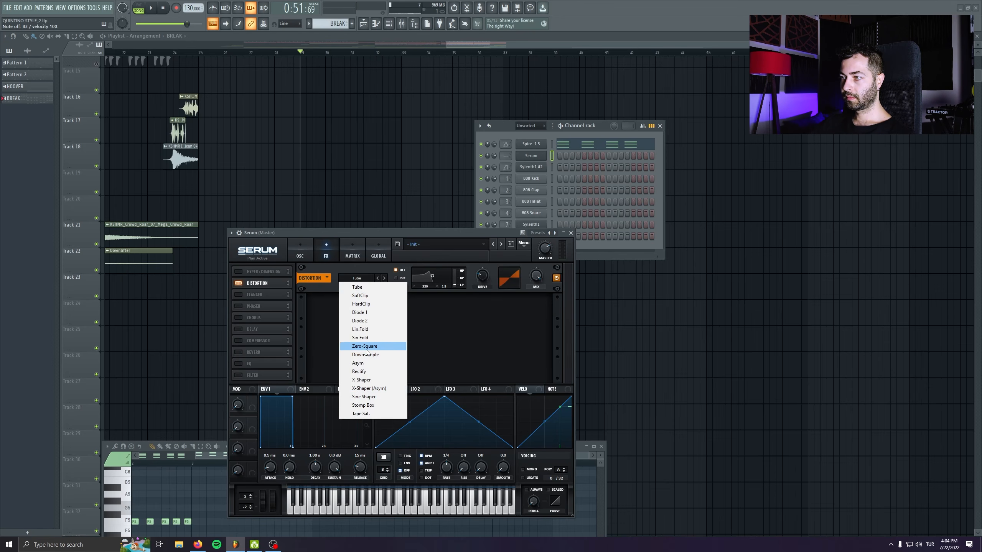
left_click(368, 330)
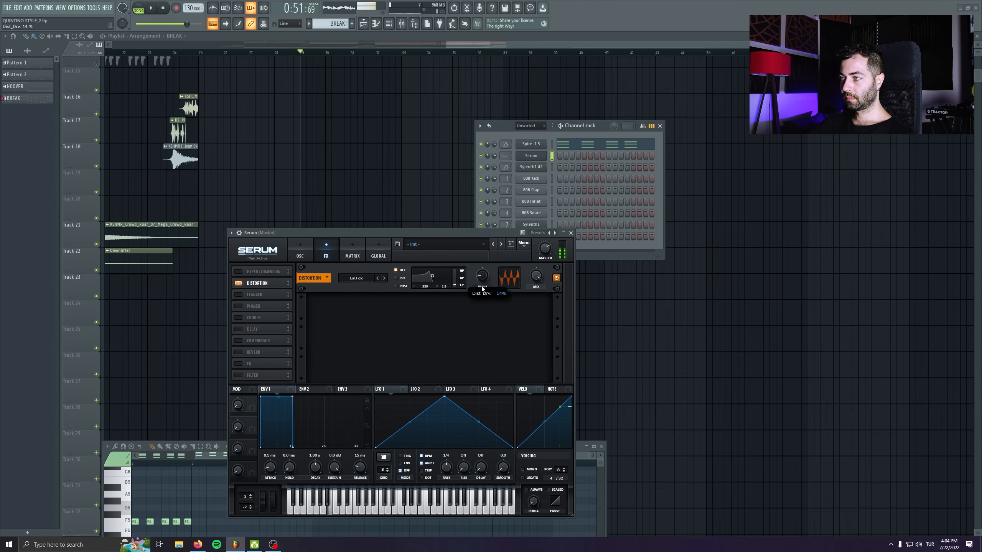
left_click(300, 250)
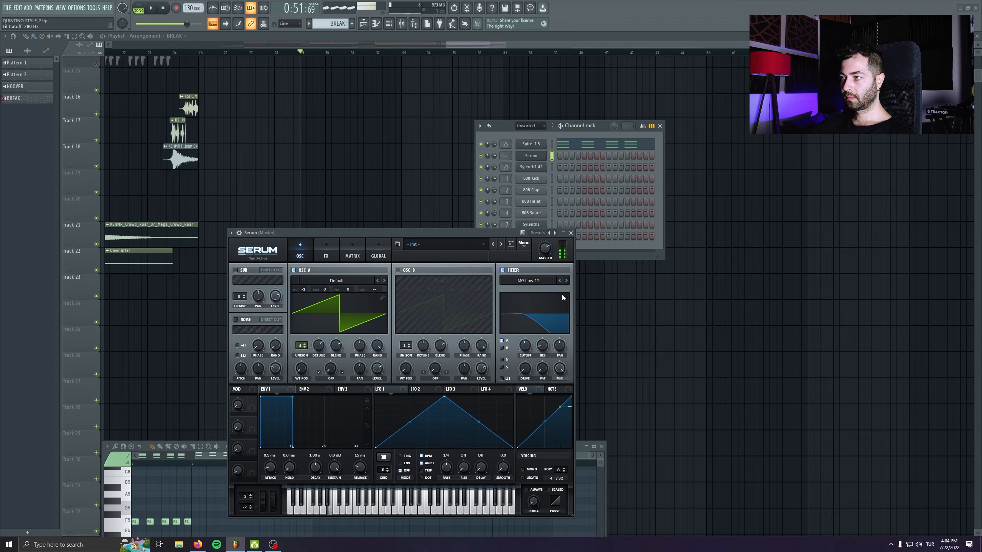
- Set the distortion's built-in filter to Post and shift its curve slightly higher with a bandwidth of about 2.6
left_click(335, 255)
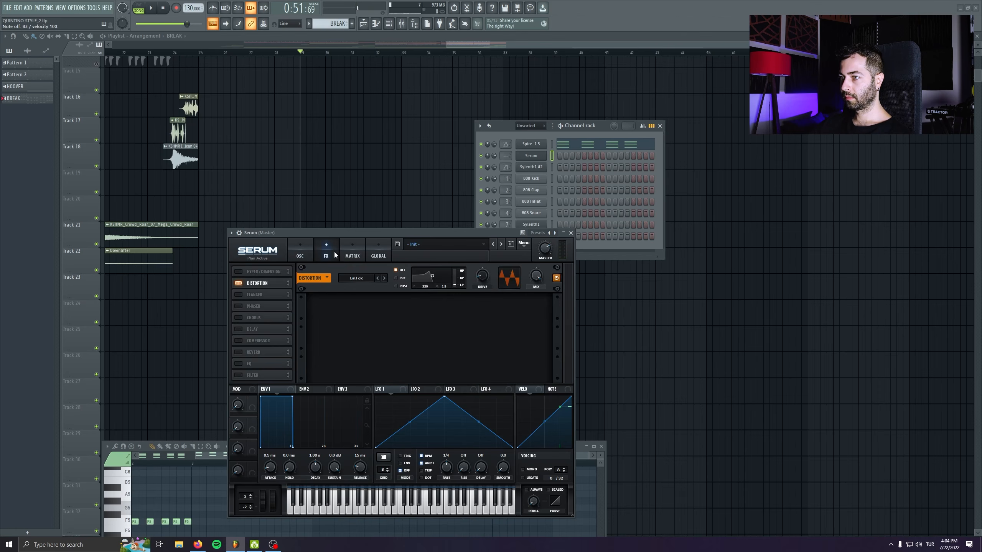
left_click(399, 286)
left_click_drag(432, 276, 436, 277)
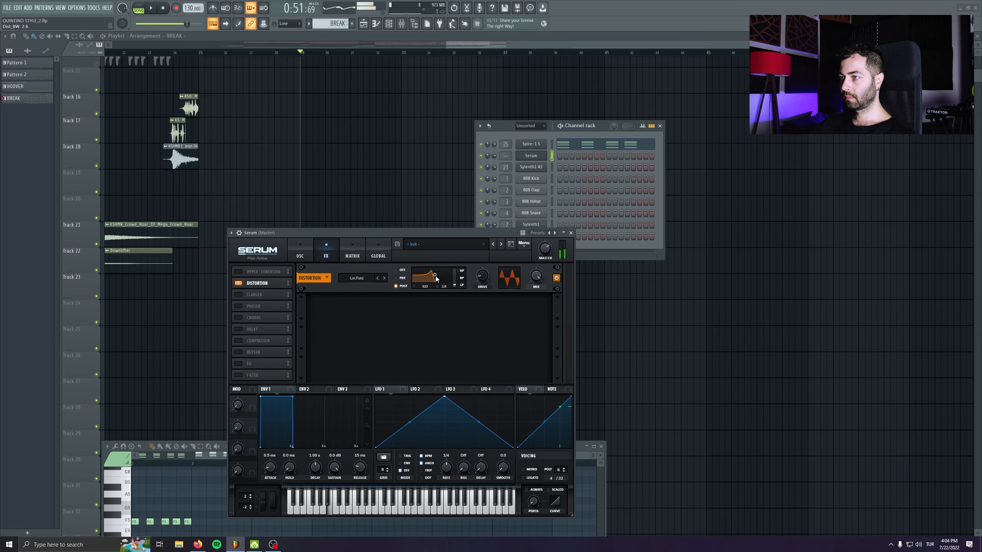
- Set oscillator A to 8 unison voices with detune about 0.44, and the filter to MG Low 24 with cutoff about 253 Hz
left_click(301, 252)
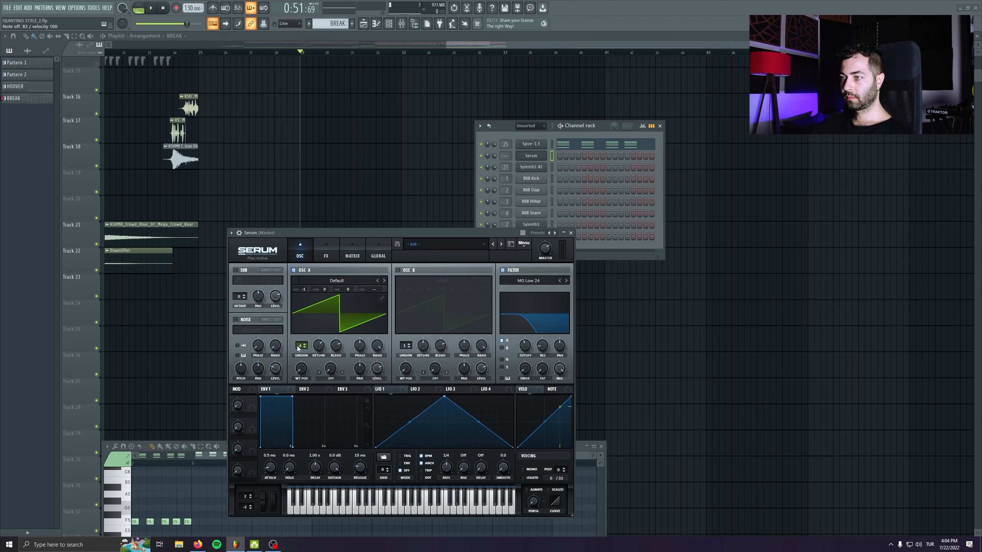
left_click_drag(298, 348, 298, 335)
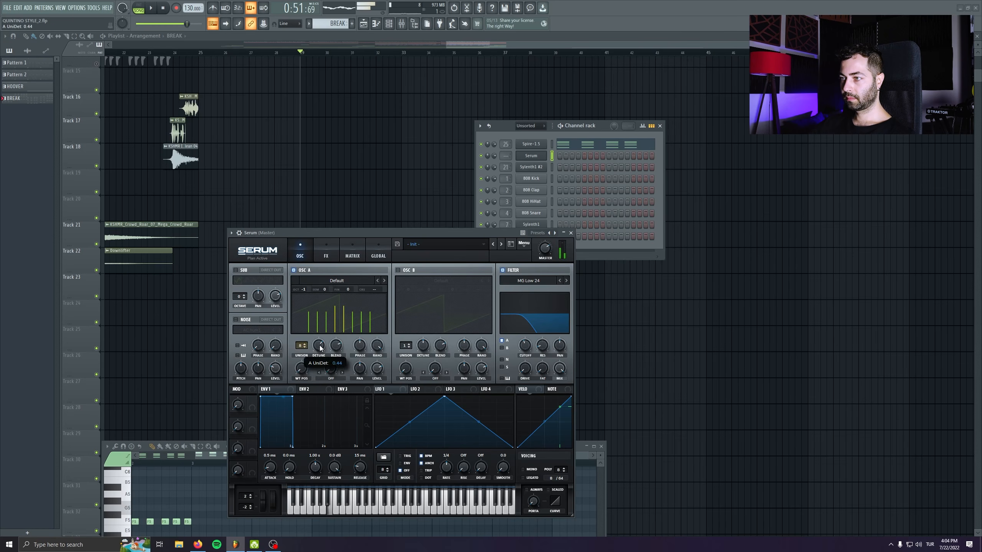
left_click_drag(524, 346, 525, 356)
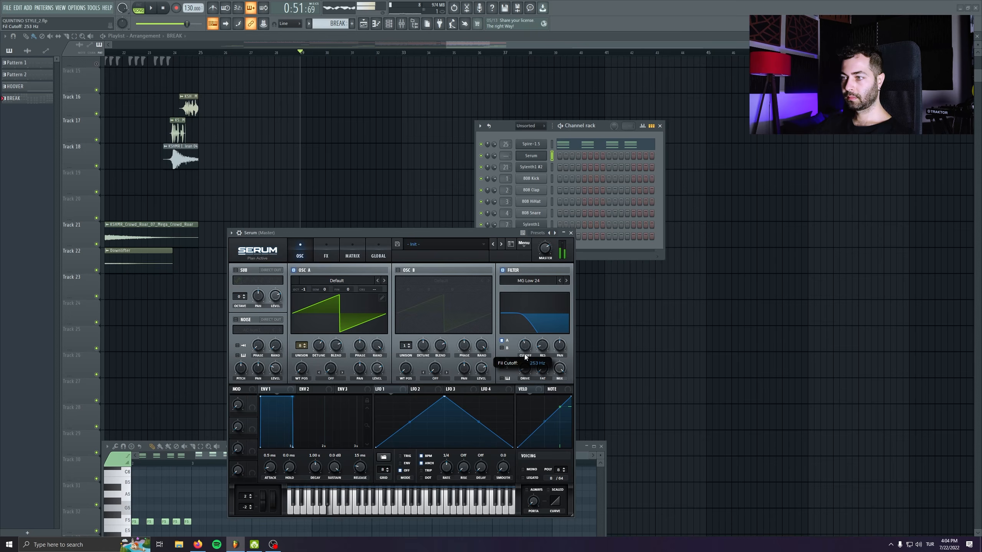
- Close Serum and open the Spire-1.5 chord notes in the piano roll
left_click(562, 146)
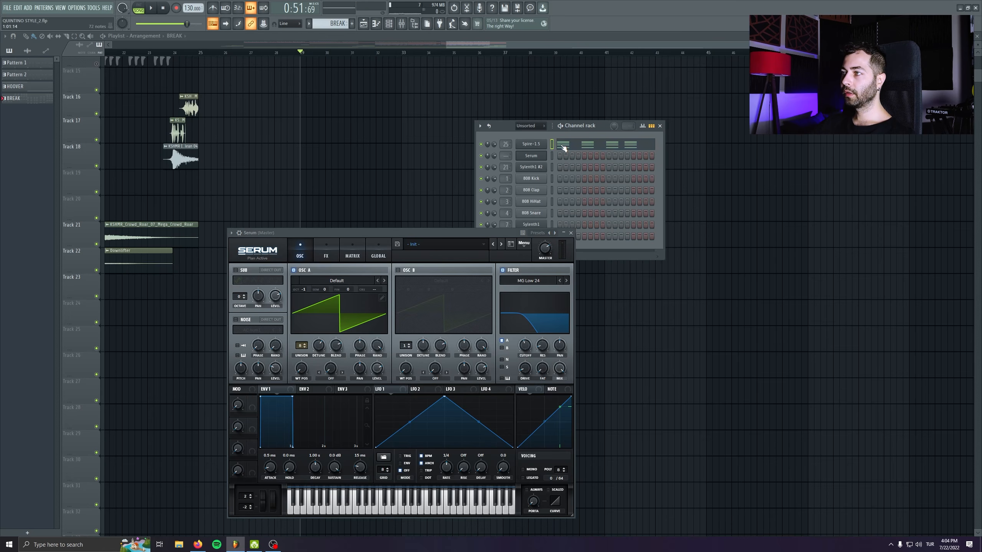
left_click(570, 233)
left_click(574, 146)
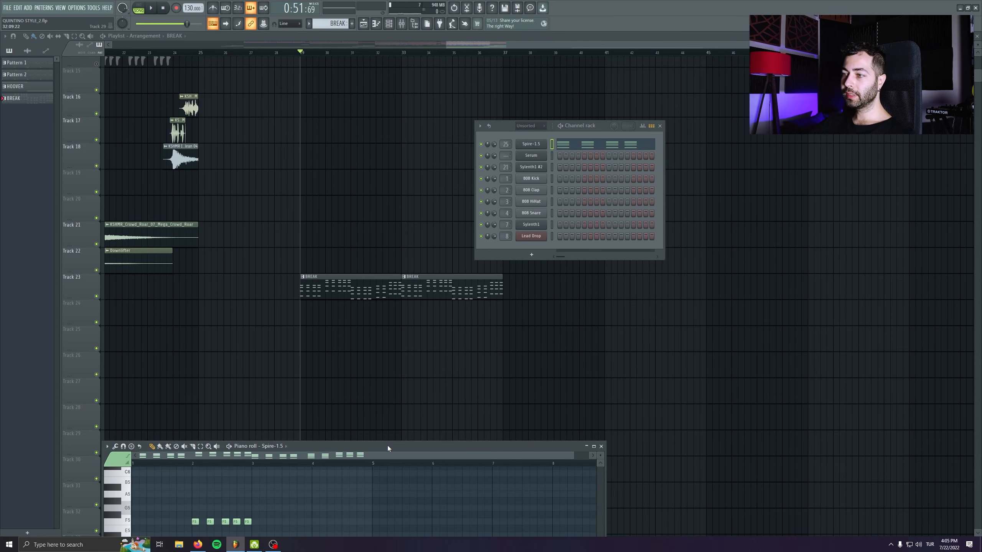
- Copy the lowest note of the first chord stab in each of the four bars from Spire-1.5 into Serum's piano roll
left_click_drag(387, 445, 375, 226)
scroll(157, 307, "down", 3)
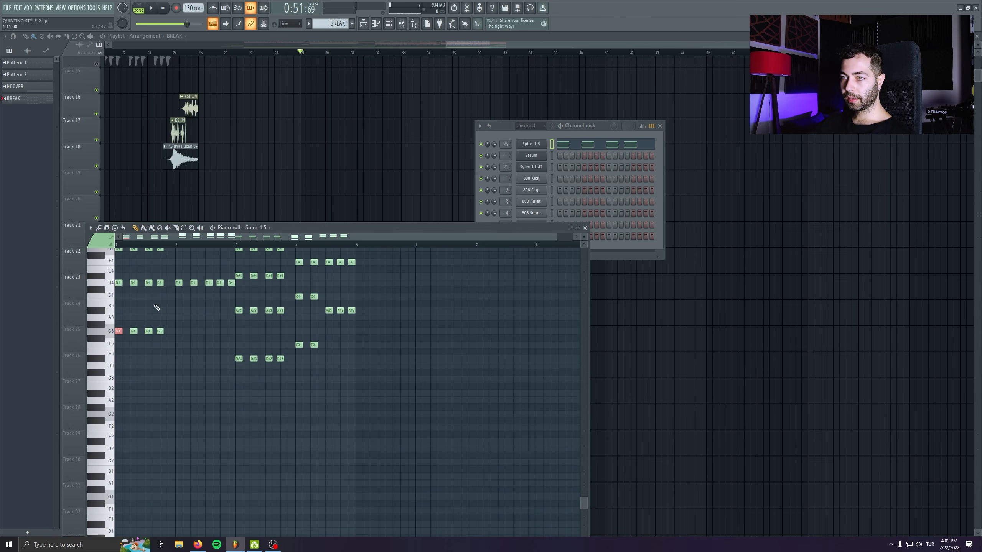
left_click(238, 358)
left_click(298, 344)
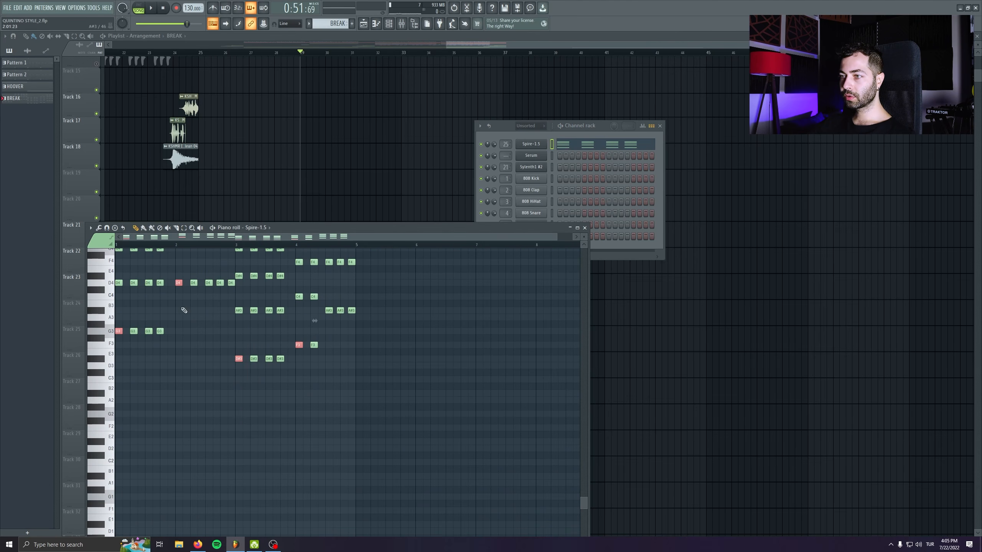
left_click(586, 230)
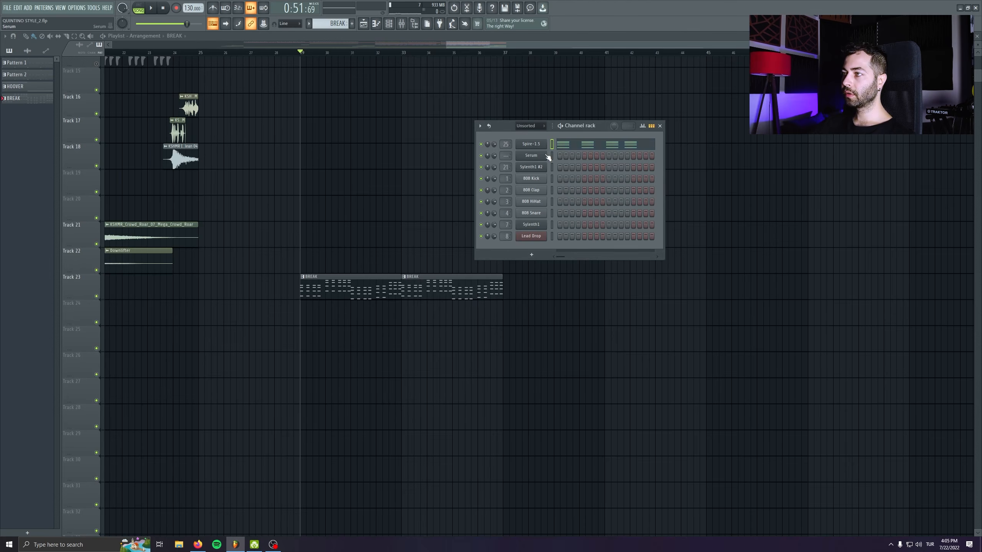
right_click(557, 156)
left_click(561, 158)
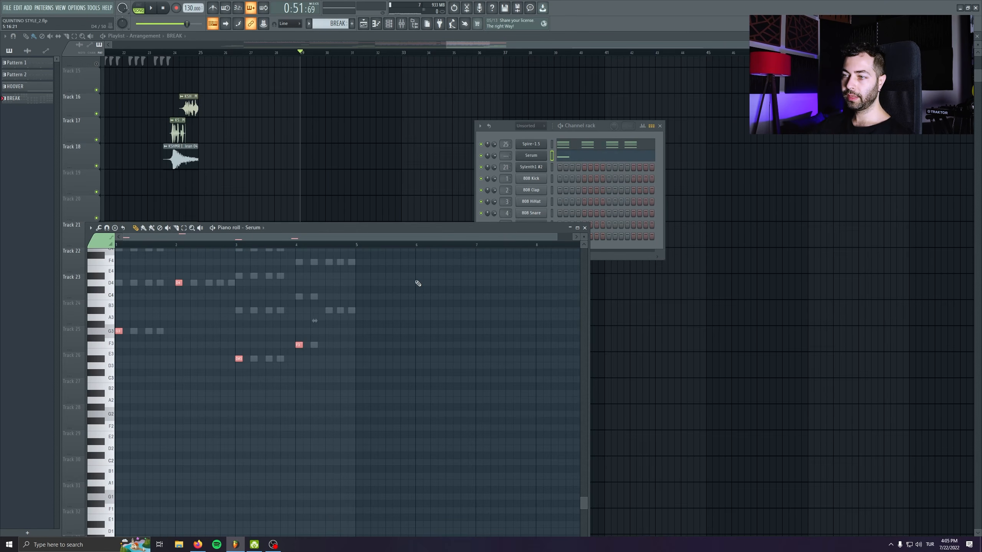
- Lengthen the four Serum root notes so that each one sustains for its full bar
key("ctrl+a")
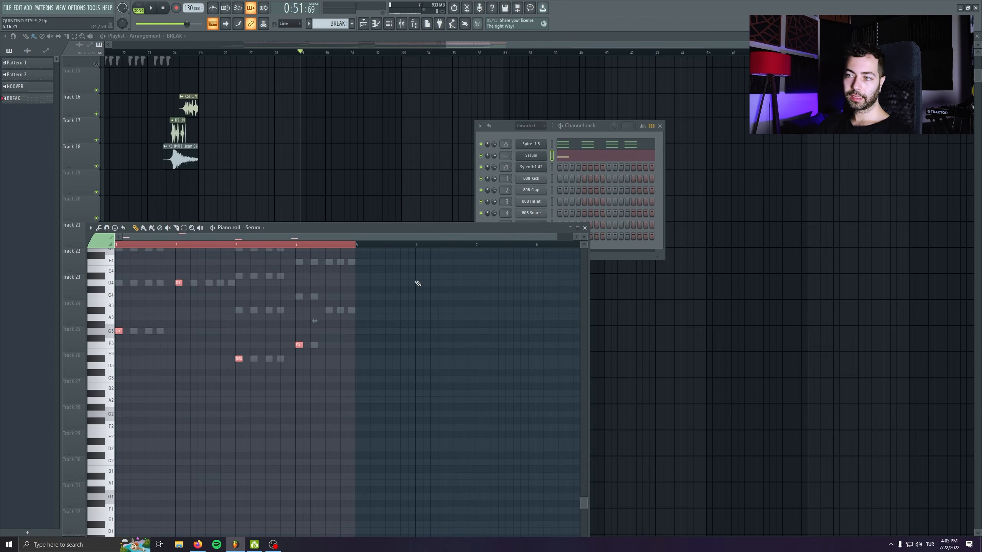
key("ctrl+l")
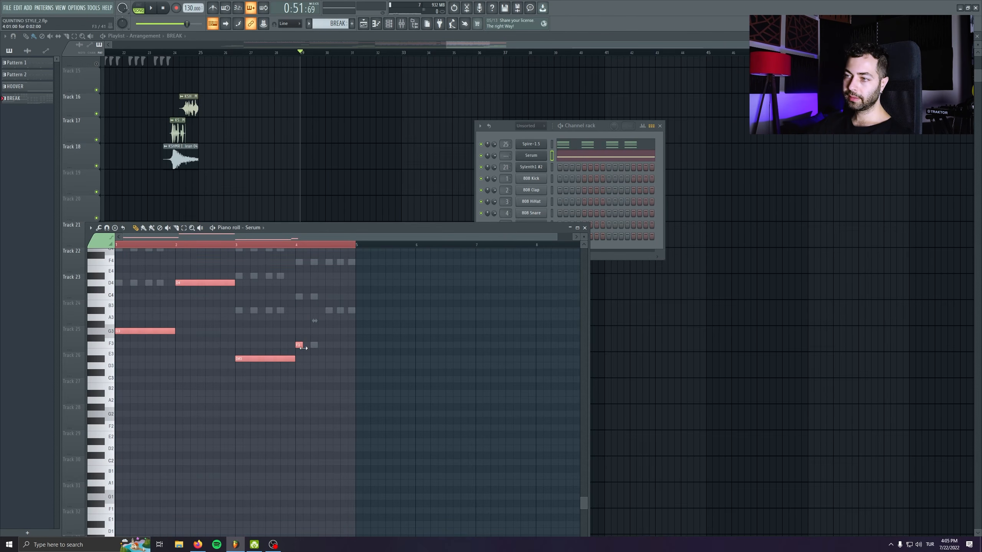
left_click_drag(303, 344, 355, 345)
scroll(306, 333, "up", 5)
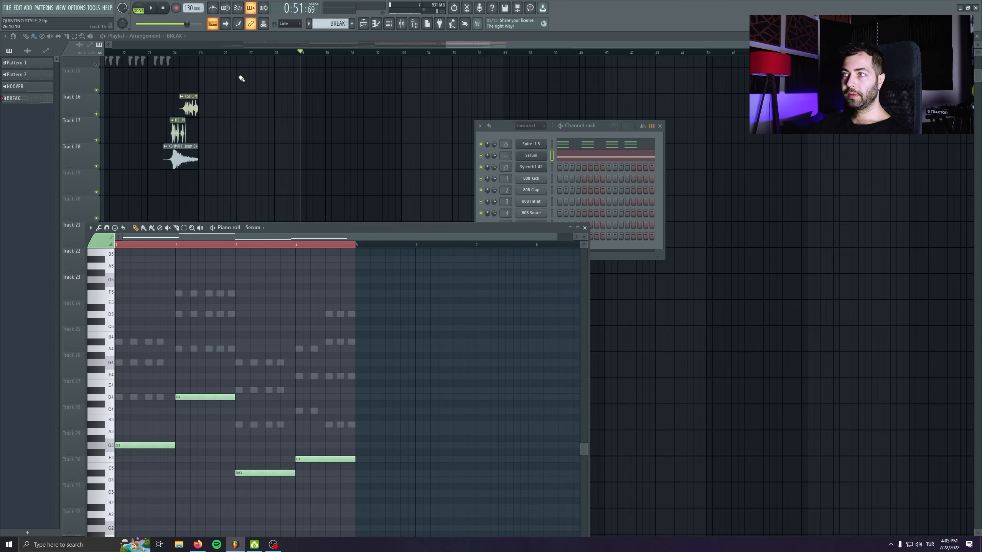
- Play the BREAK pattern on its own and set the Spire chord sound's filter 1 cutoff to about 185
left_click(144, 7)
key("space")
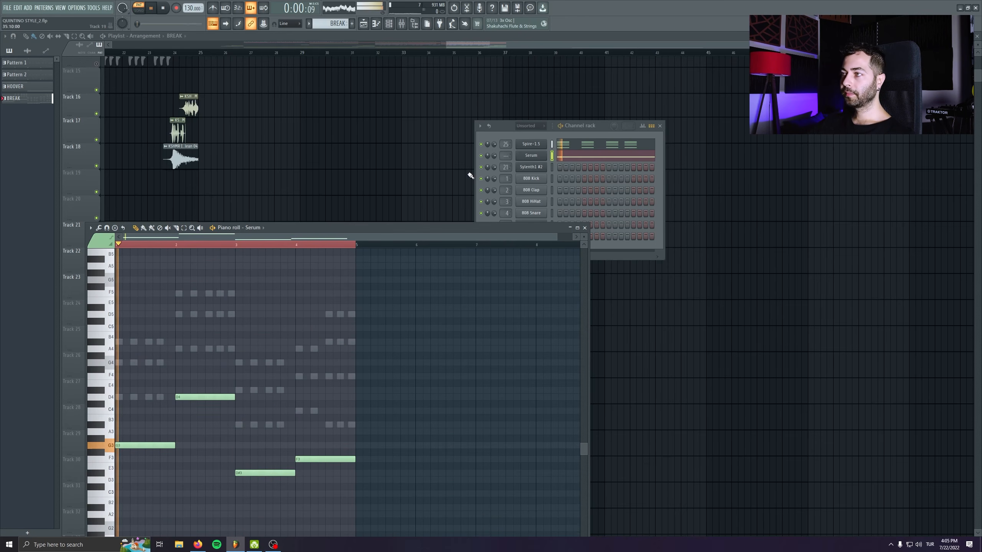
left_click(531, 144)
left_click_drag(399, 371, 401, 426)
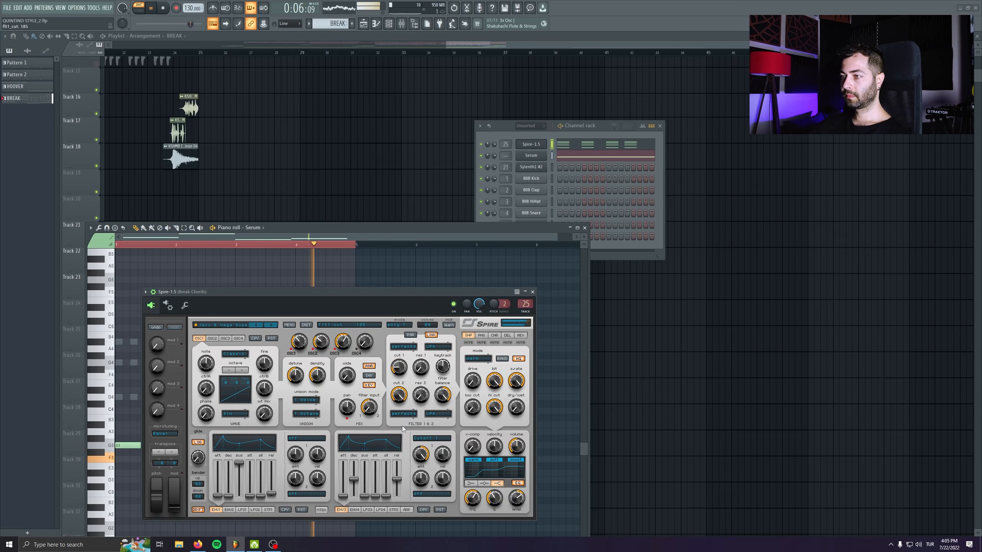
left_click_drag(430, 292, 839, 296)
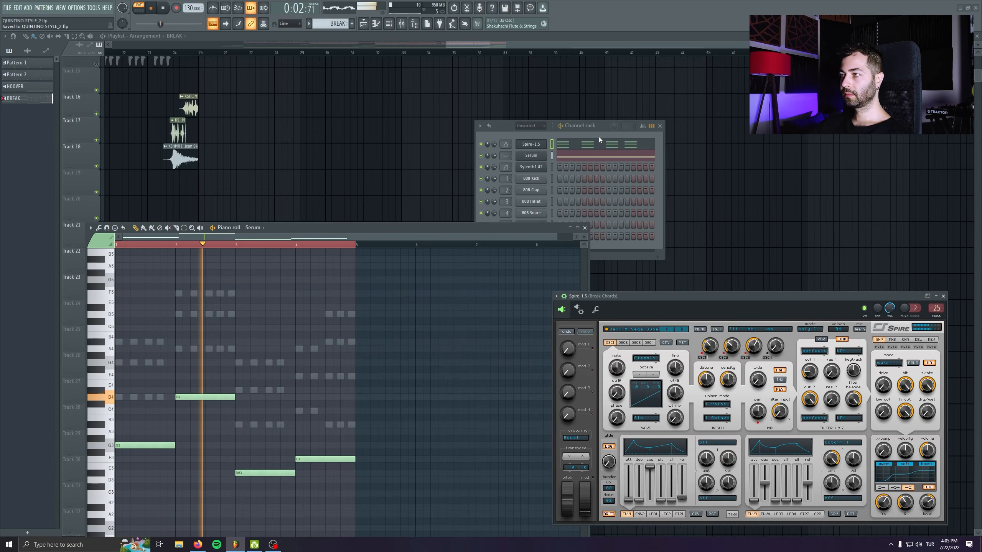
left_click_drag(687, 296, 685, 273)
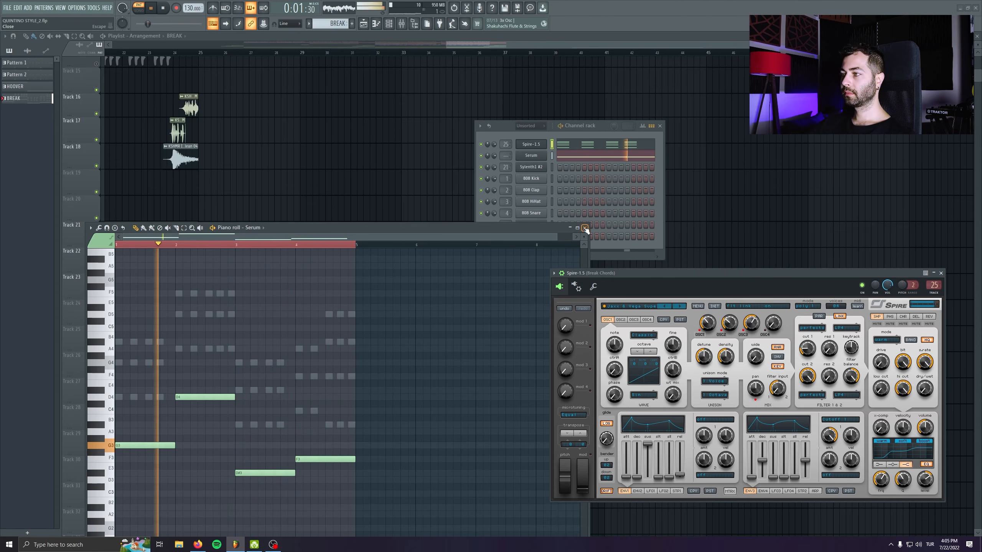
key("space")
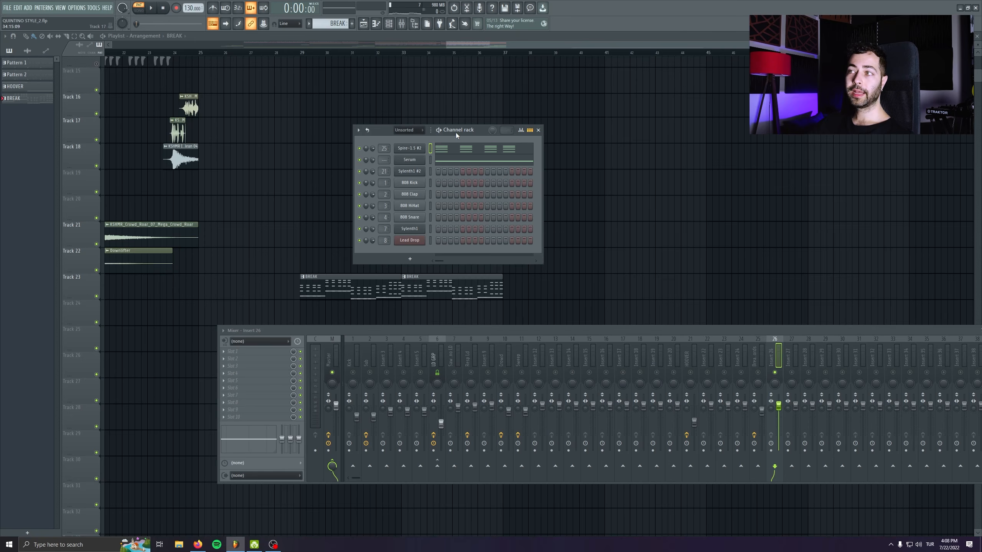
- Clone the Spire-1.5 #2 channel as a second chord layer on mixer track 26 and close its plugin window
right_click(420, 147)
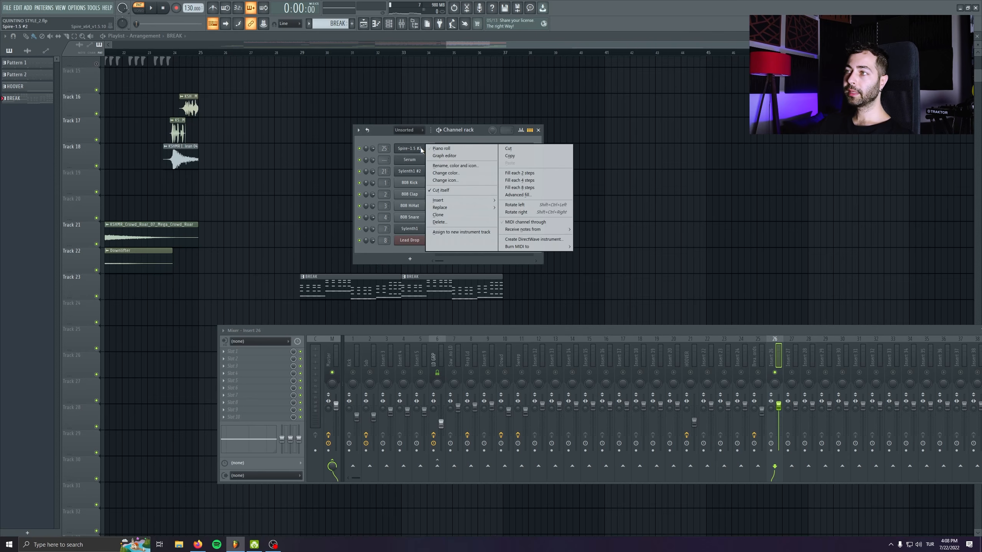
left_click(474, 216)
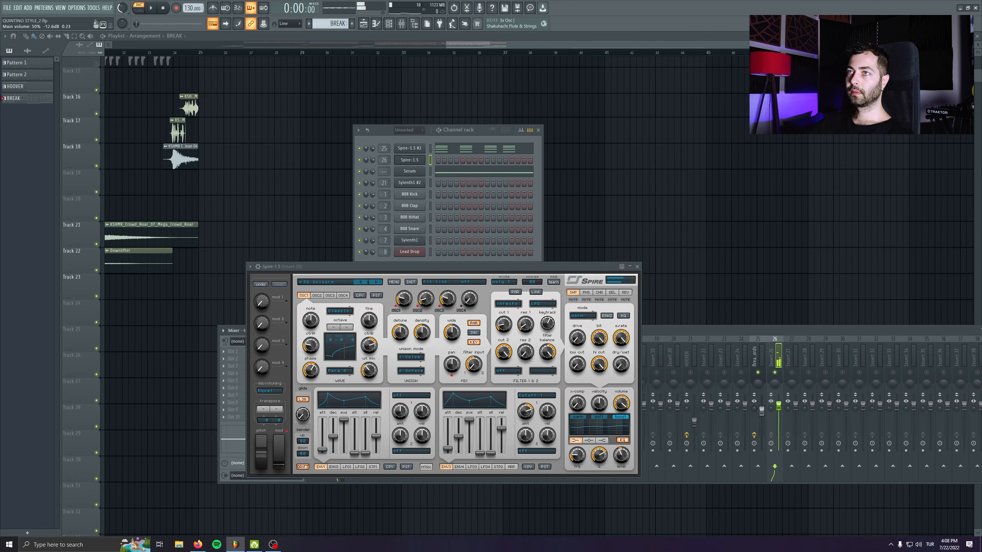
left_click(637, 266)
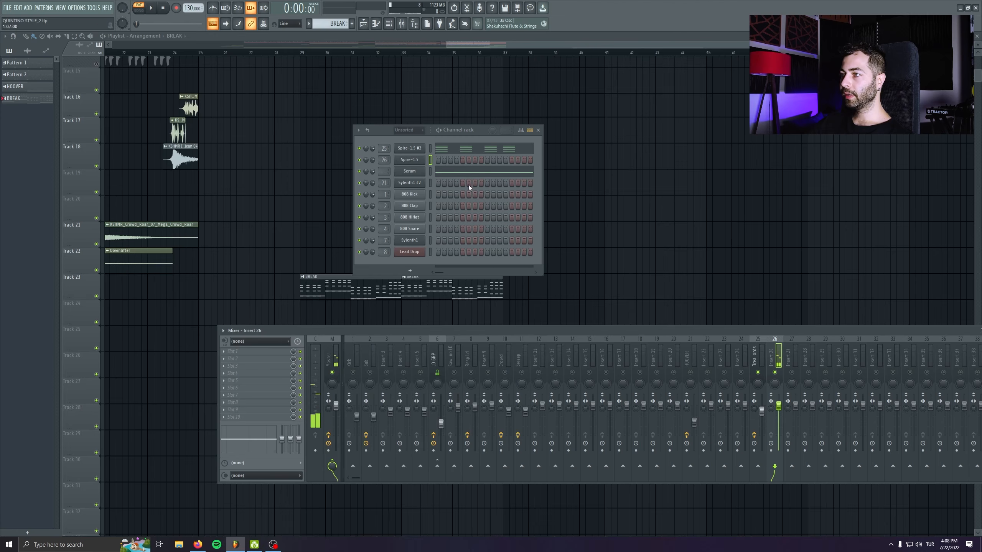
- Copy the first chord stab of each of the four bars from Spire-1.5 #2 into the cloned Spire-1.5's piano roll
left_click(445, 151)
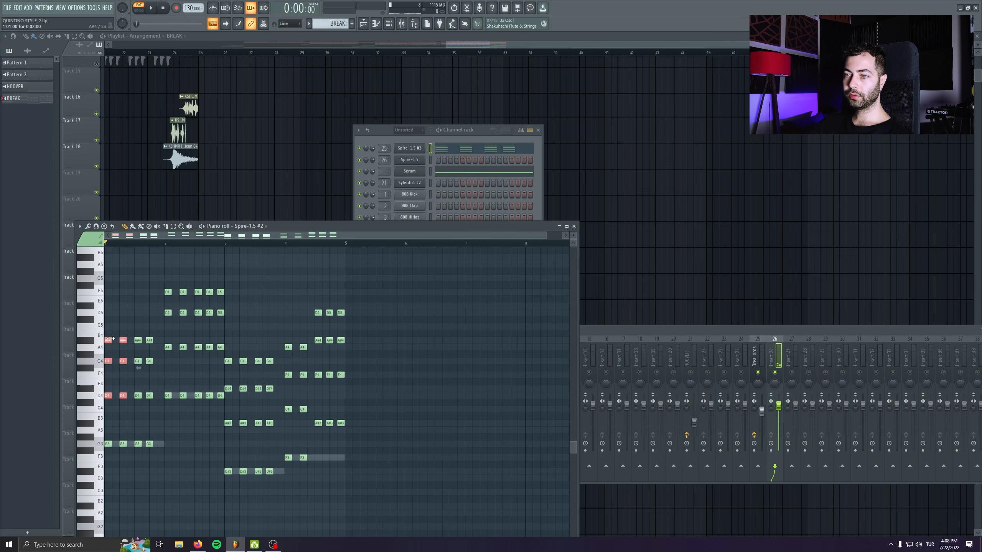
left_click(121, 320)
right_click(132, 318)
left_click_drag(114, 323, 111, 463)
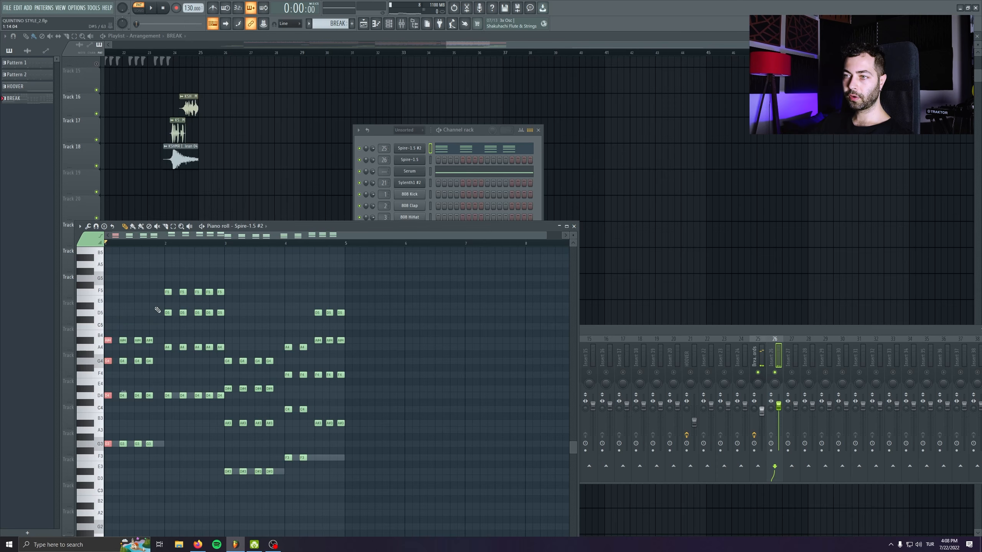
left_click_drag(168, 277, 169, 419)
left_click_drag(230, 354, 229, 483)
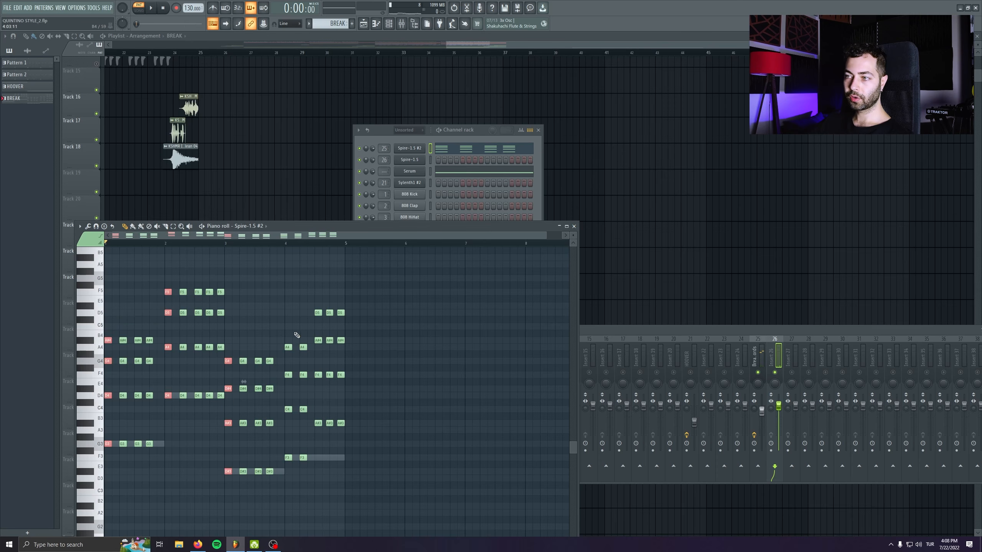
left_click_drag(296, 333, 282, 466)
left_click(573, 226)
right_click(419, 158)
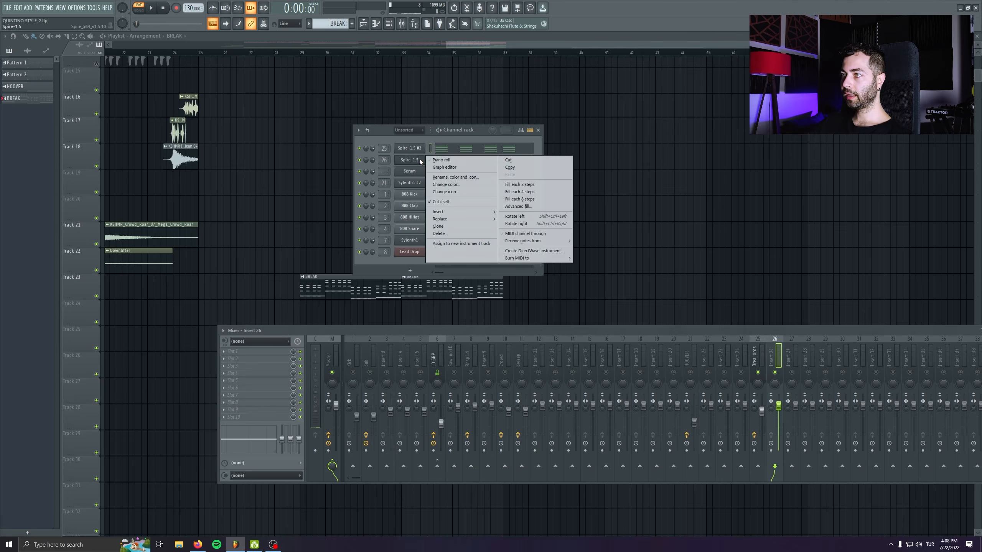
left_click(445, 159)
key("ctrl+v")
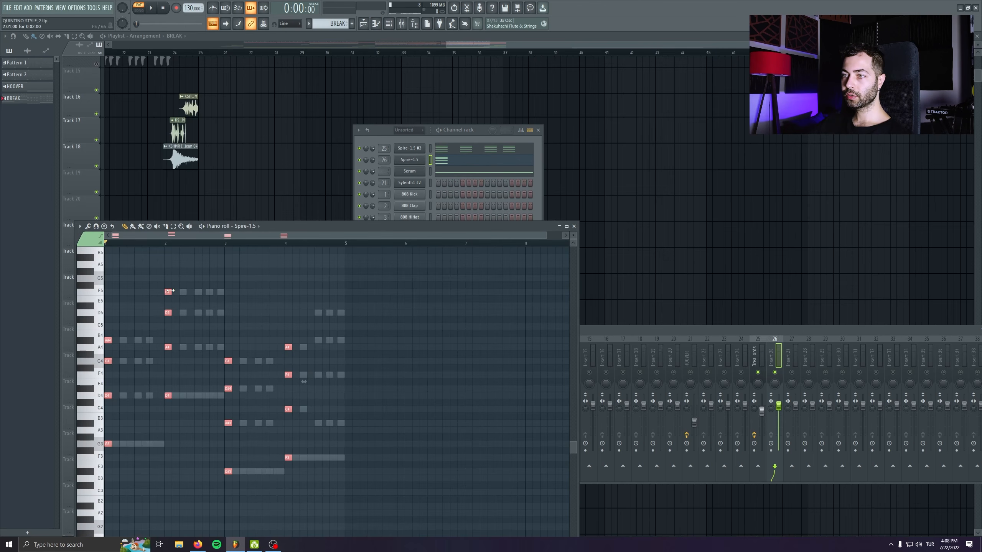
- Stretch all the pasted Spire-1.5 chords so that each one sustains for a full bar
key("ctrl+a")
left_click_drag(170, 290, 221, 291)
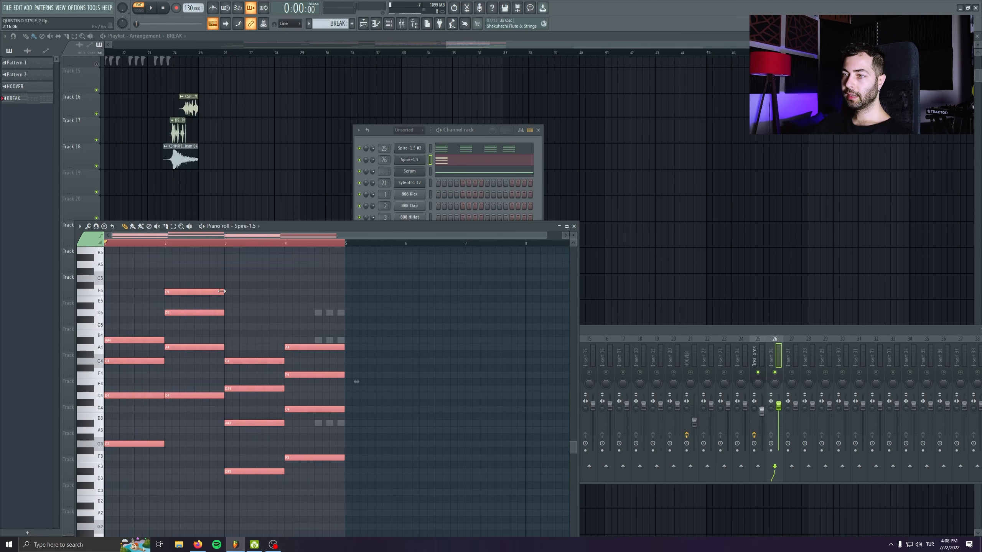
left_click(573, 226)
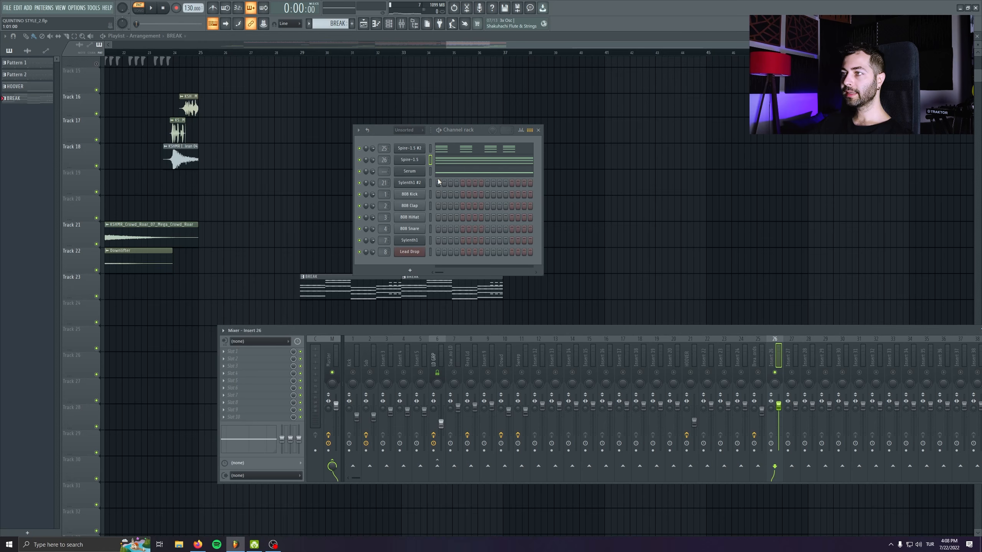
- Play the pattern and transpose all the sustained Spire-1.5 chords up one octave
key("space")
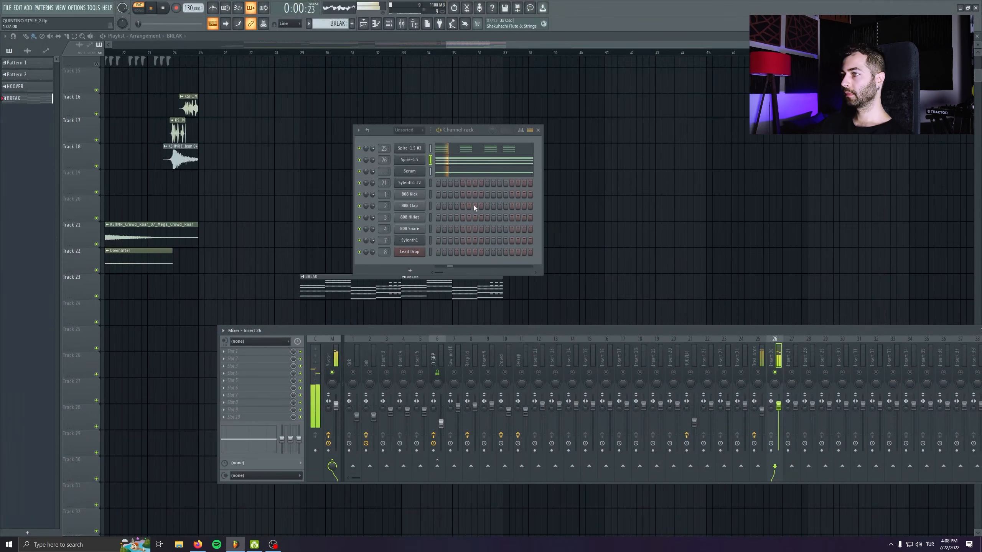
left_click(470, 162)
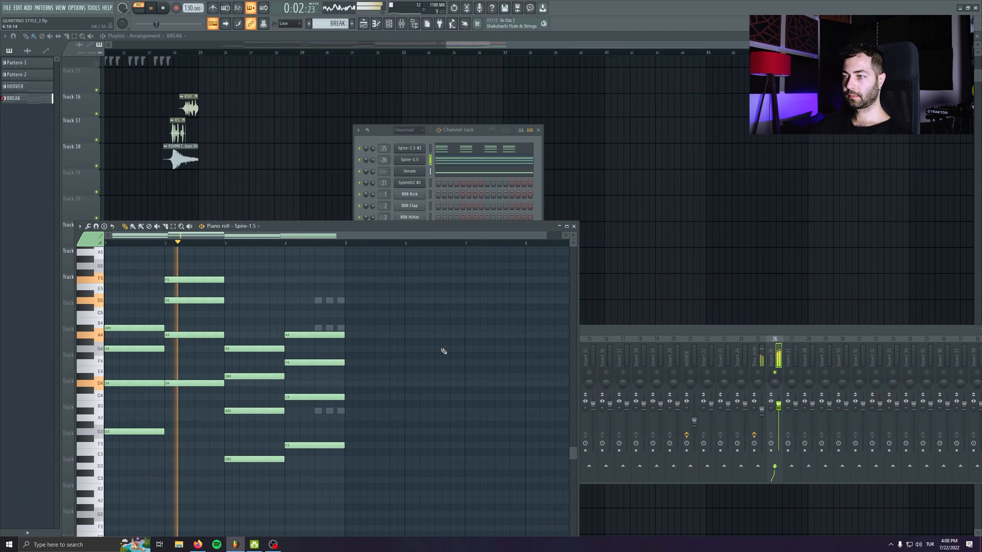
scroll(445, 352, "up", 3)
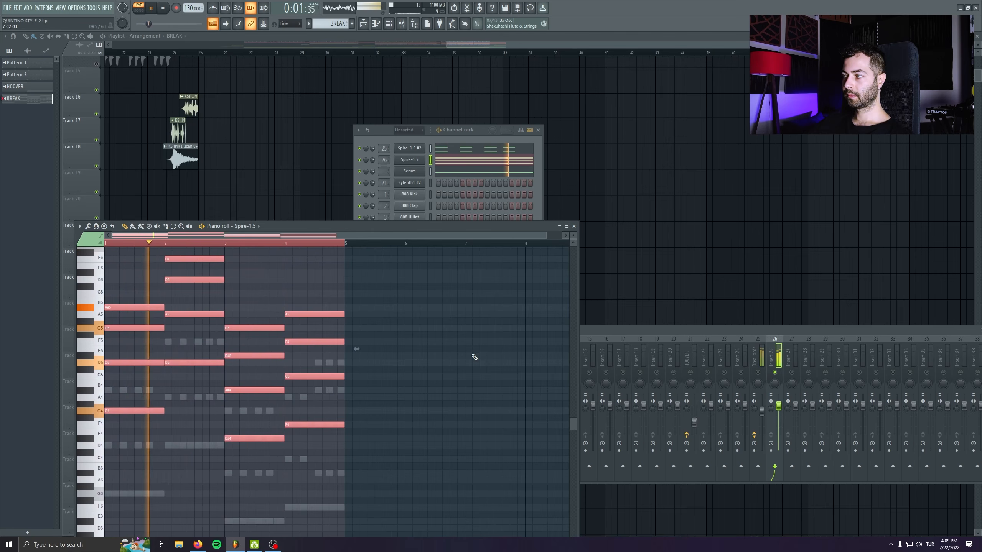
left_click(574, 225)
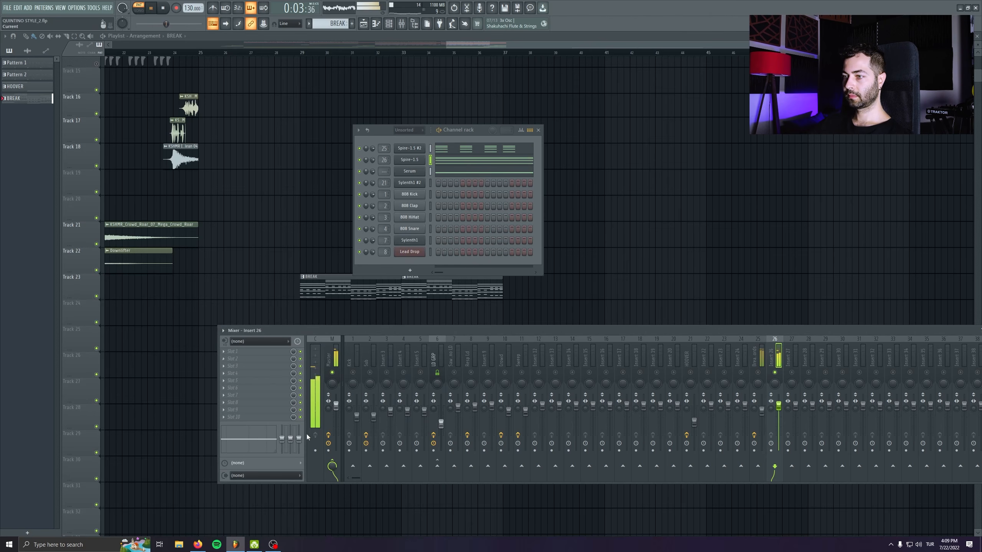
- Cut the low and high EQ bands on mixer insert 26 and route the Serum channel to mixer track 27
left_click_drag(299, 439, 233, 452)
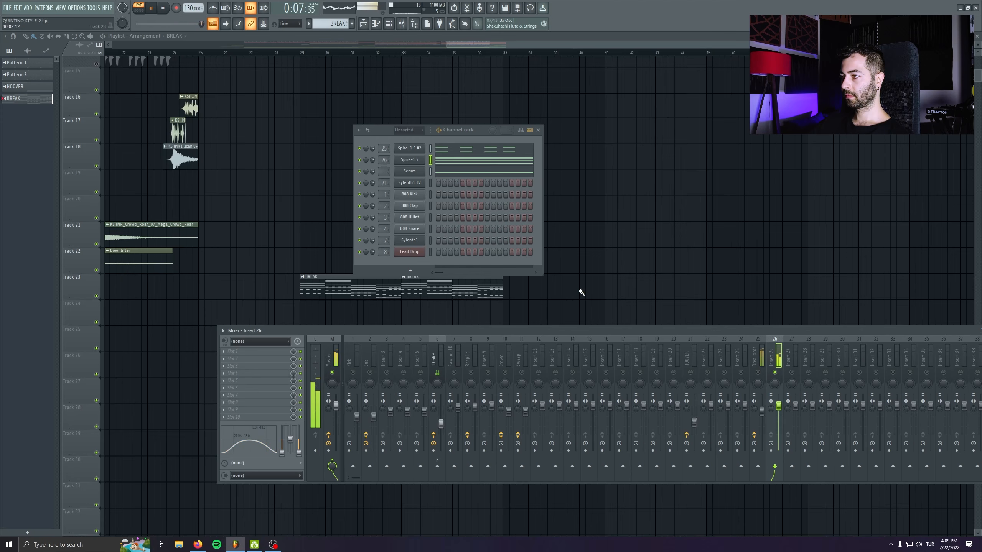
key("space")
left_click_drag(383, 172, 383, 140)
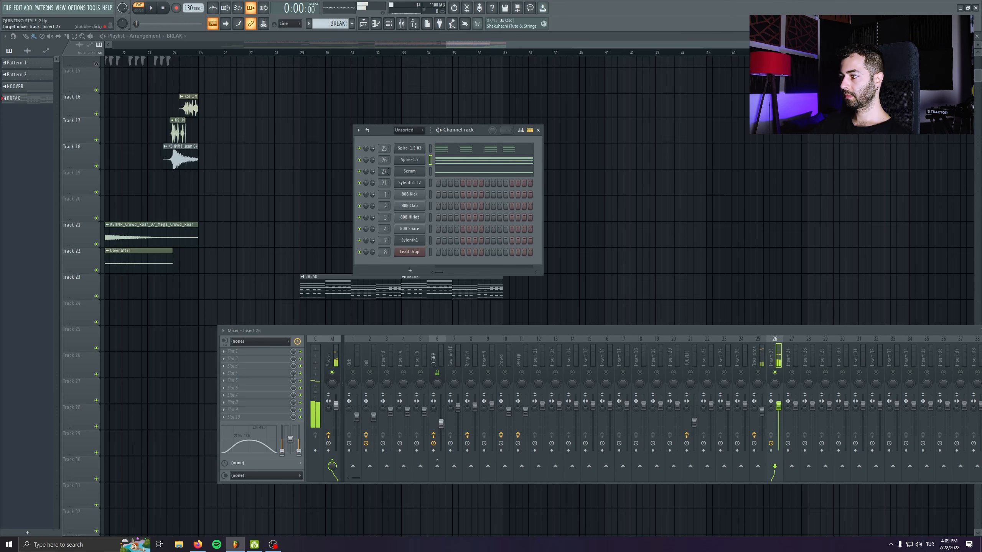
- Balance the layers during playback by lowering the mixer faders of the Break Chords track and insert 26 slightly
key("space")
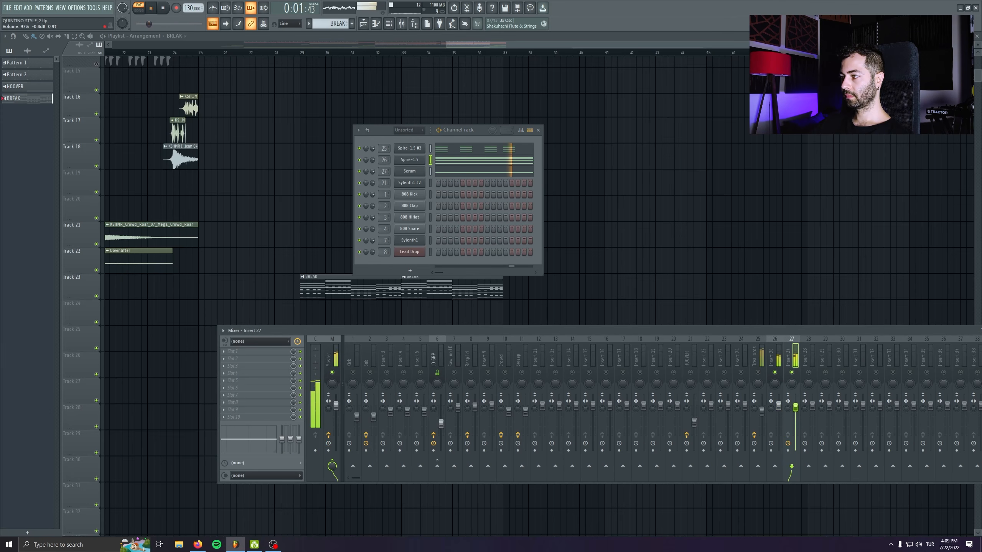
left_click_drag(795, 408, 761, 417)
left_click(757, 372)
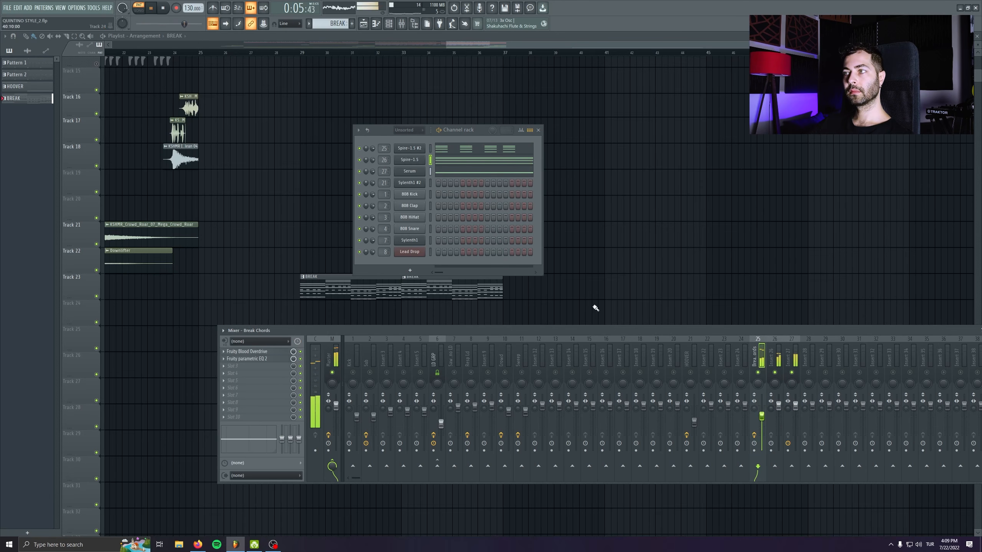
left_click(414, 150)
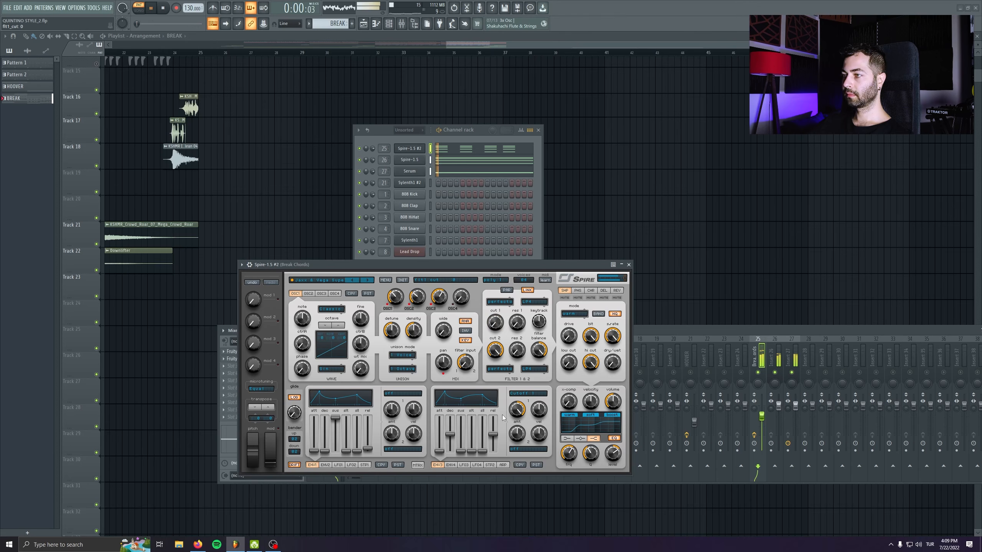
left_click_drag(778, 404, 779, 410)
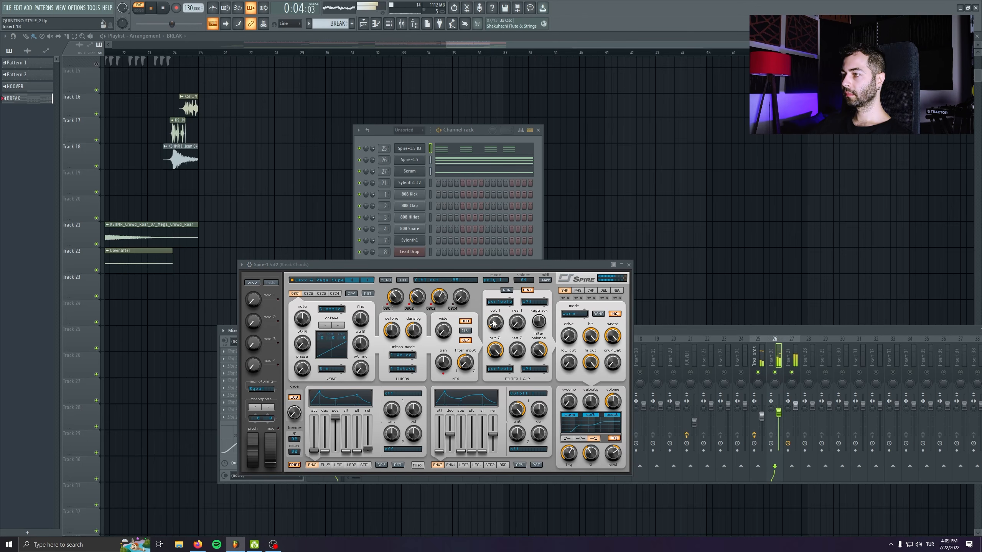
- Sweep Spire-1.5 #2's filter 1 cutoff up to 1000 and back down to a low value during playback
left_click_drag(493, 324, 494, 316)
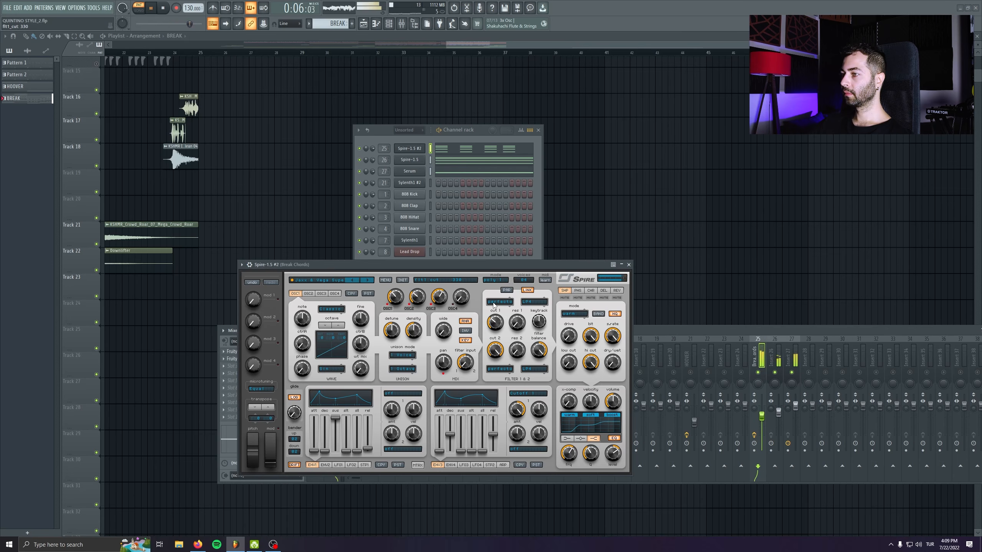
left_click_drag(493, 288, 497, 252)
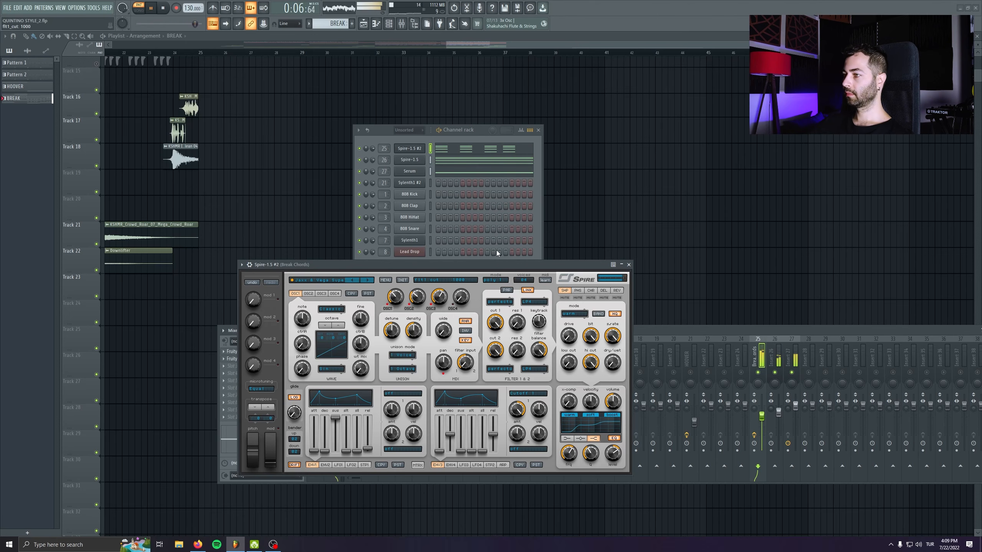
left_click_drag(498, 268, 503, 311)
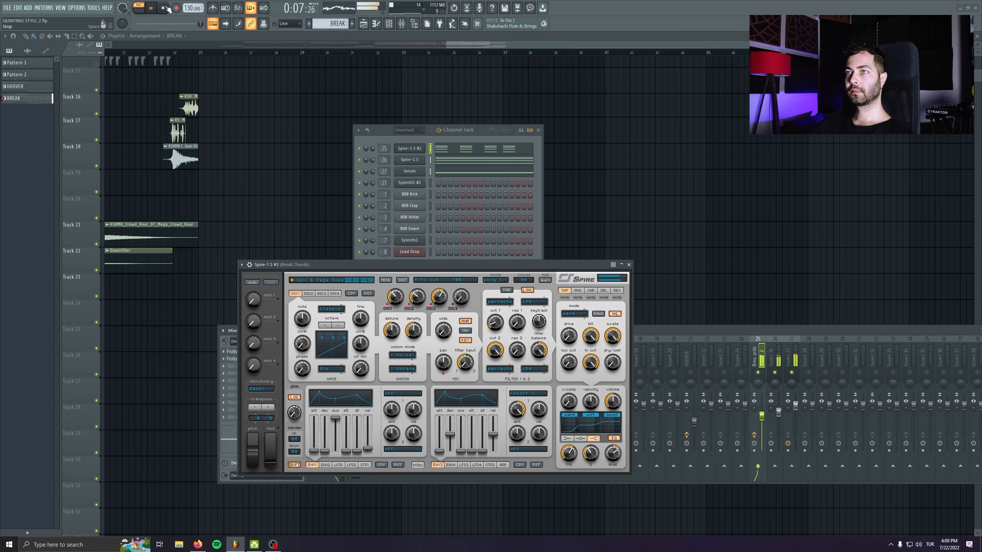
- Stop playback and select the highest note of every chord stab in the Spire-1.5 #2 piano roll
key("space")
left_click(629, 265)
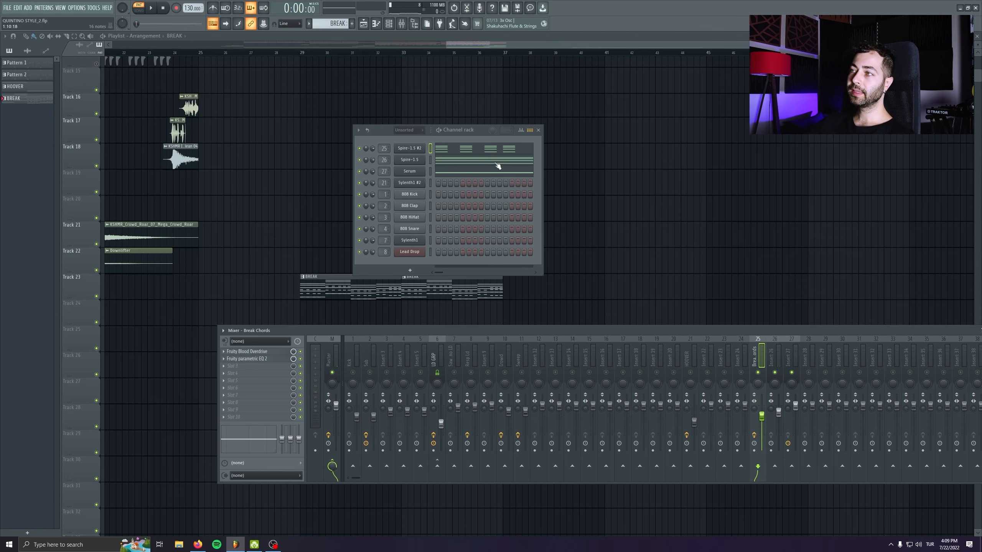
left_click(499, 151)
left_click_drag(159, 382, 106, 394)
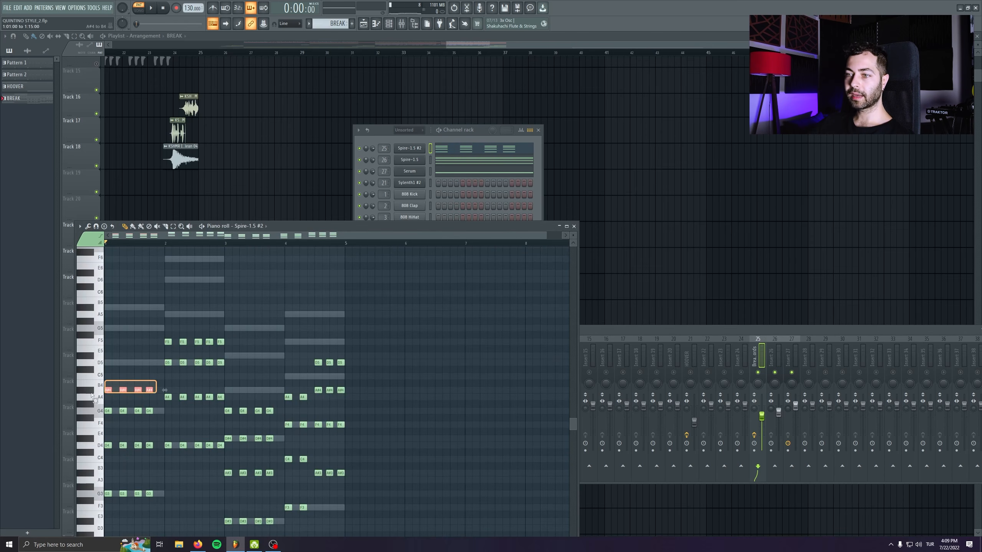
left_click_drag(134, 332, 224, 348)
left_click_drag(231, 399, 308, 404)
left_click_drag(312, 355, 343, 365)
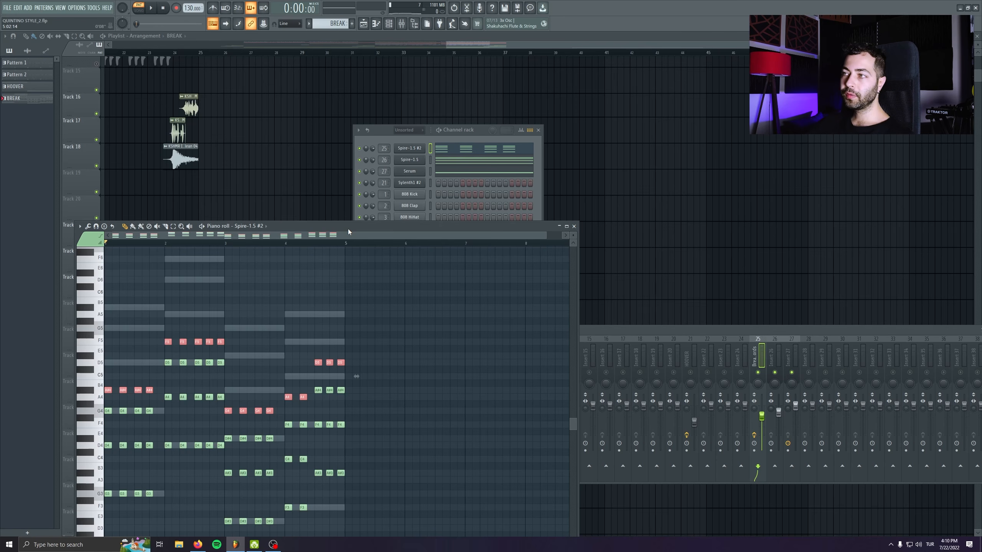
- Clone the Spire-1.5 #2 channel and paste the selected top notes into the clone's piano roll as a melody line
right_click(410, 149)
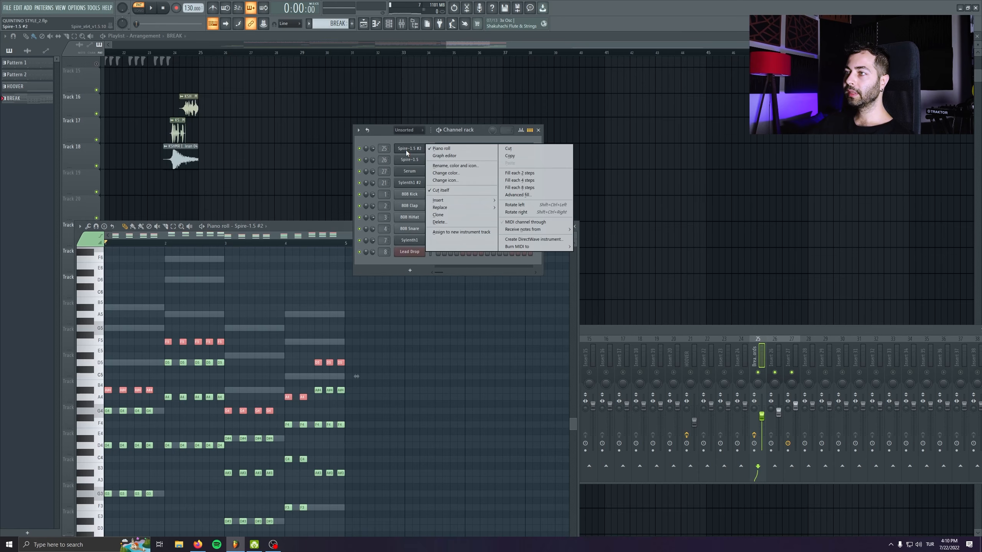
left_click(449, 213)
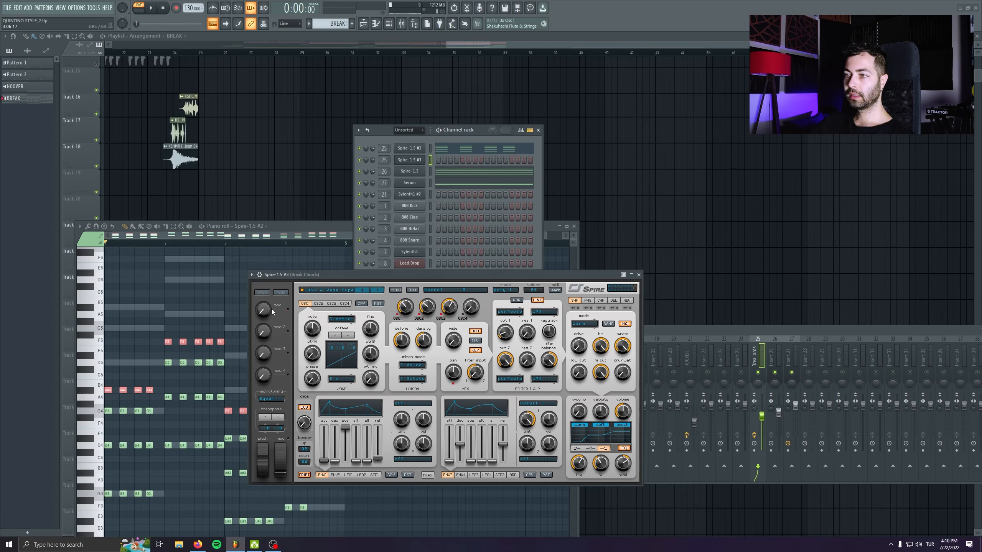
scroll(233, 286, "down", 3)
right_click(432, 161)
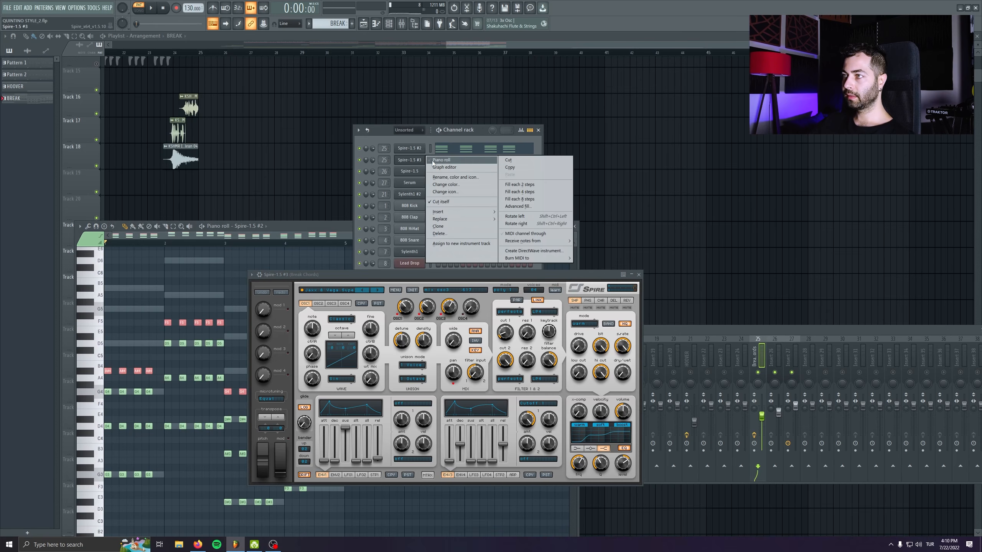
left_click(440, 160)
left_click(638, 274)
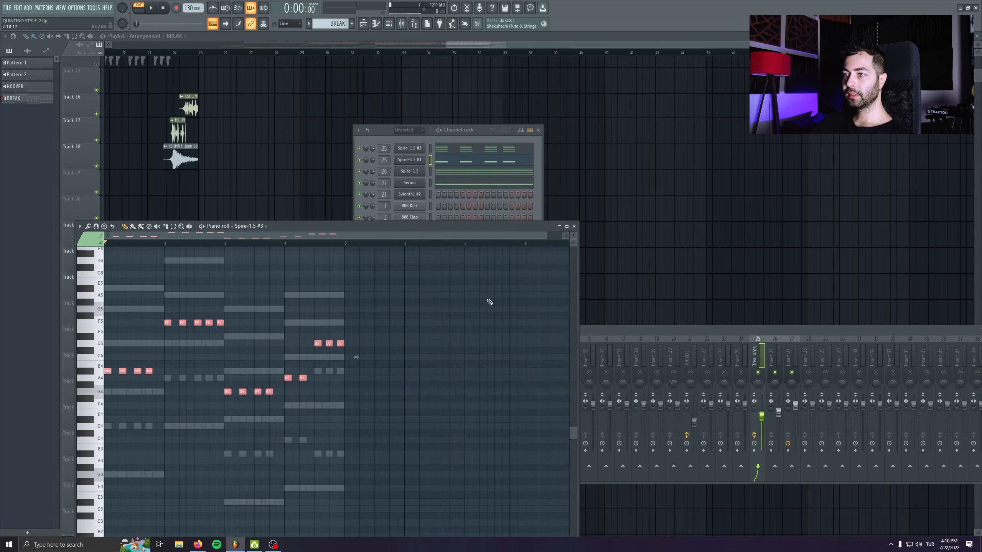
scroll(237, 319, "up", 2)
left_click_drag(238, 319, 487, 349)
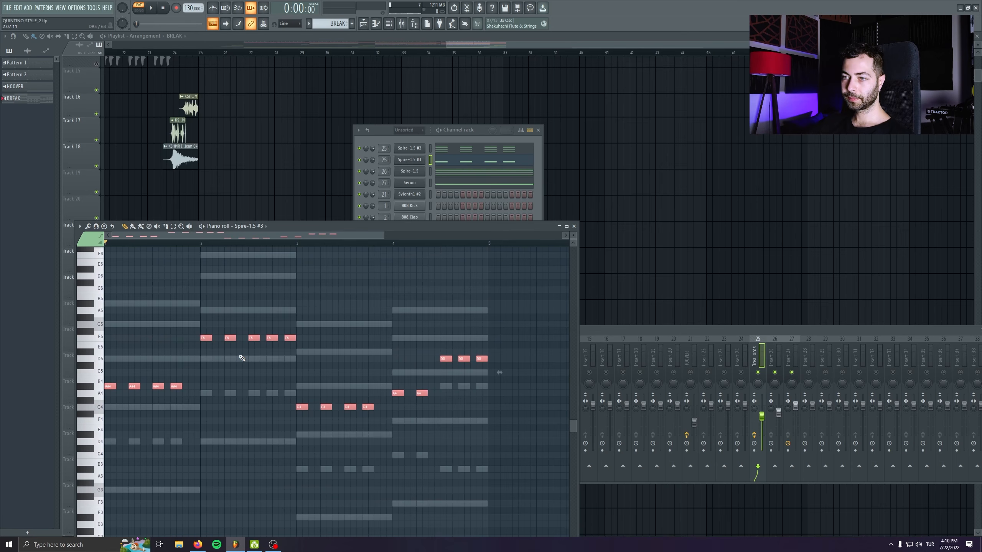
- Mute the Spire-1.5 and Serum channels and lower the third and fourth melody notes of bar 1 to G4, checking by playback
left_click(359, 172)
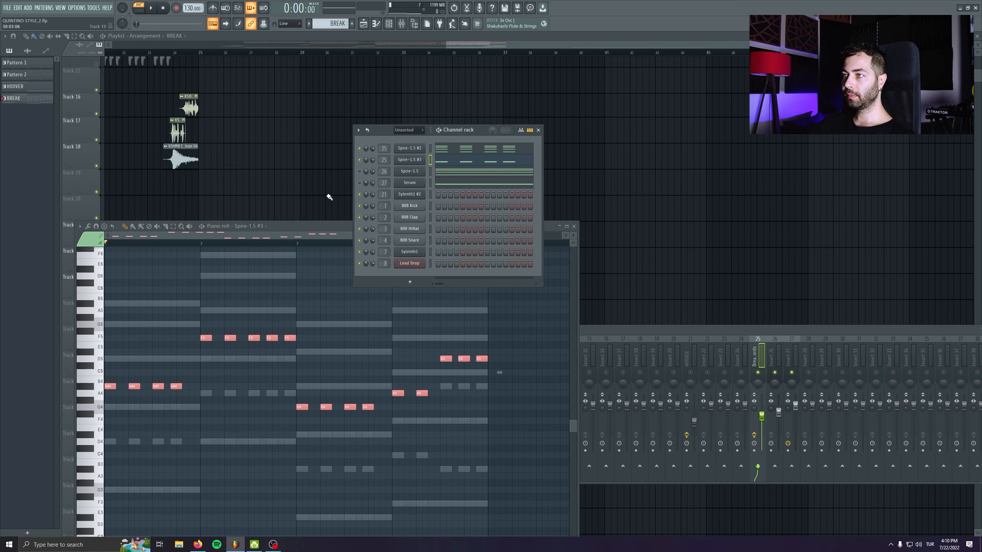
left_click(300, 226)
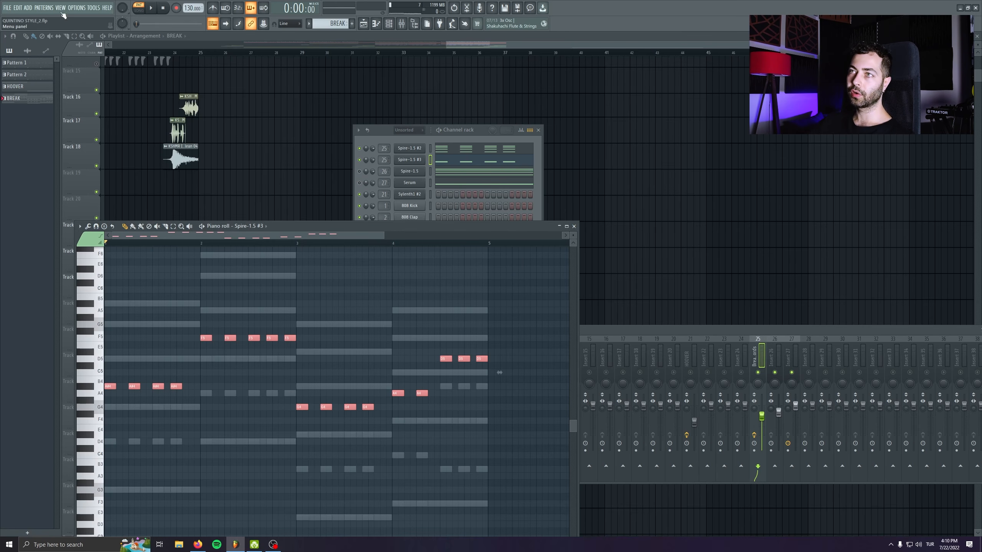
left_click(162, 365)
right_click(162, 365)
left_click_drag(134, 387, 158, 351)
key("space")
left_click(176, 387)
key("space")
left_click_drag(177, 388, 158, 407)
key("space")
key("space")
key("space")
key("space")
key("space")
left_click_drag(176, 359, 176, 407)
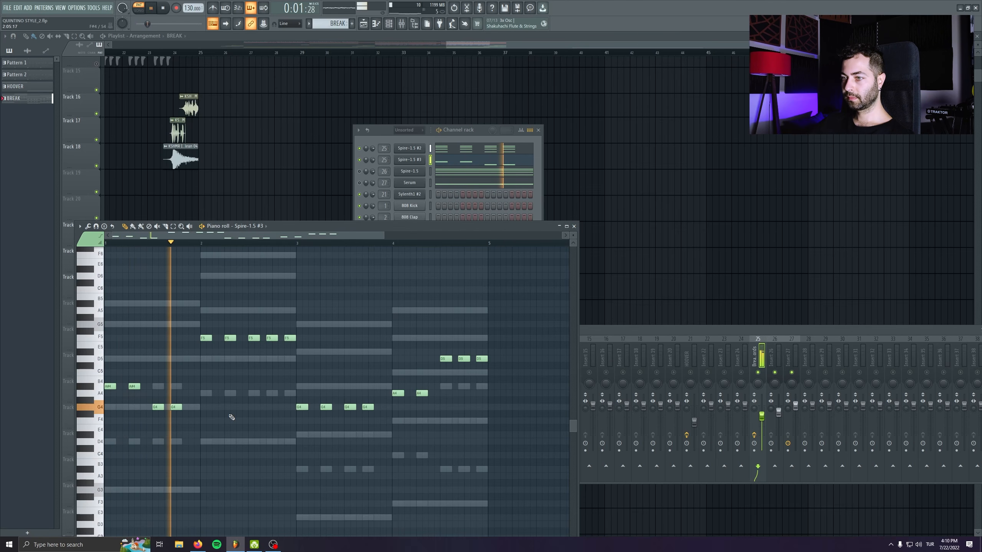
scroll(193, 404, "up", 3)
key("space")
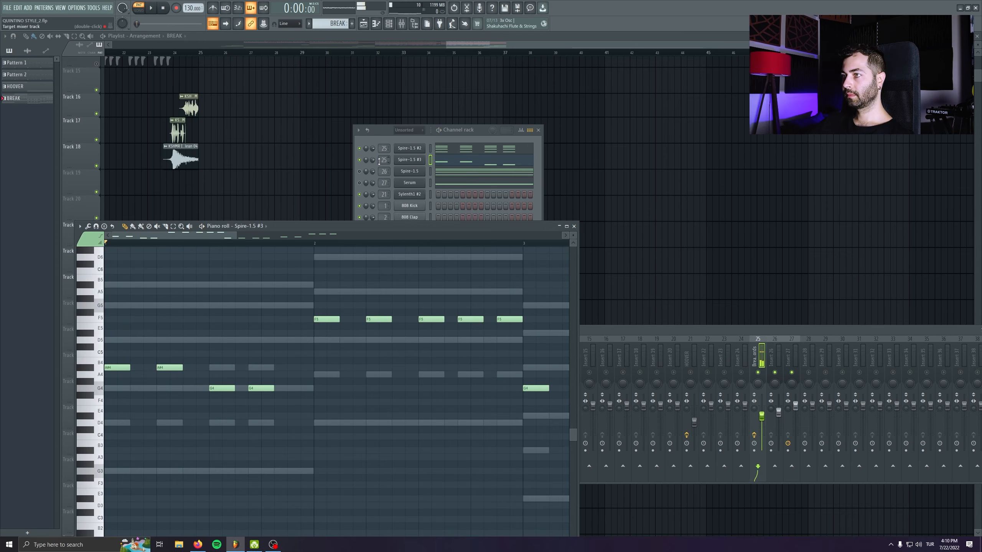
- Load the Jaxx & Vega Lead 2 preset in Spire-1.5 #3, audition it and close the synth
left_click(404, 162)
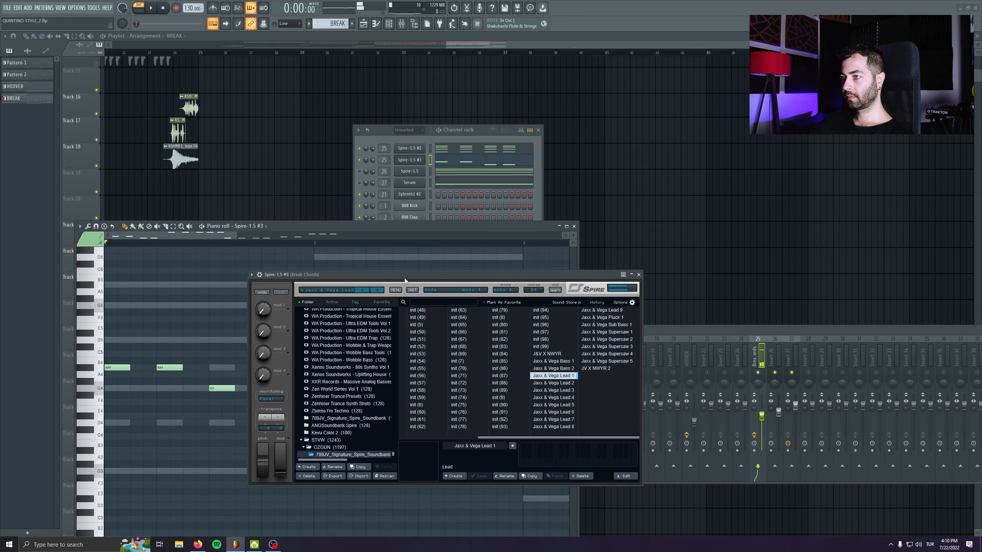
left_click(544, 383)
key("space")
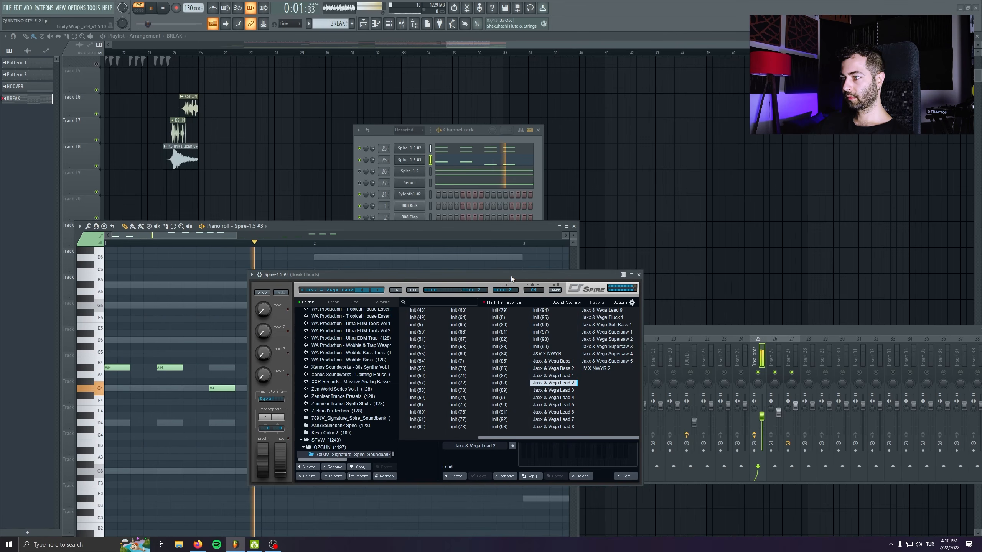
left_click(338, 291)
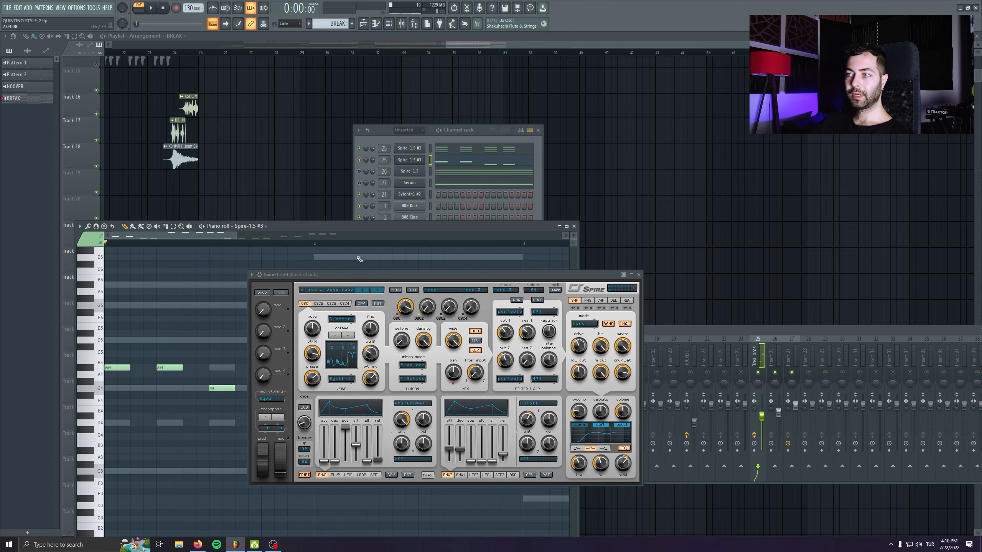
left_click(639, 274)
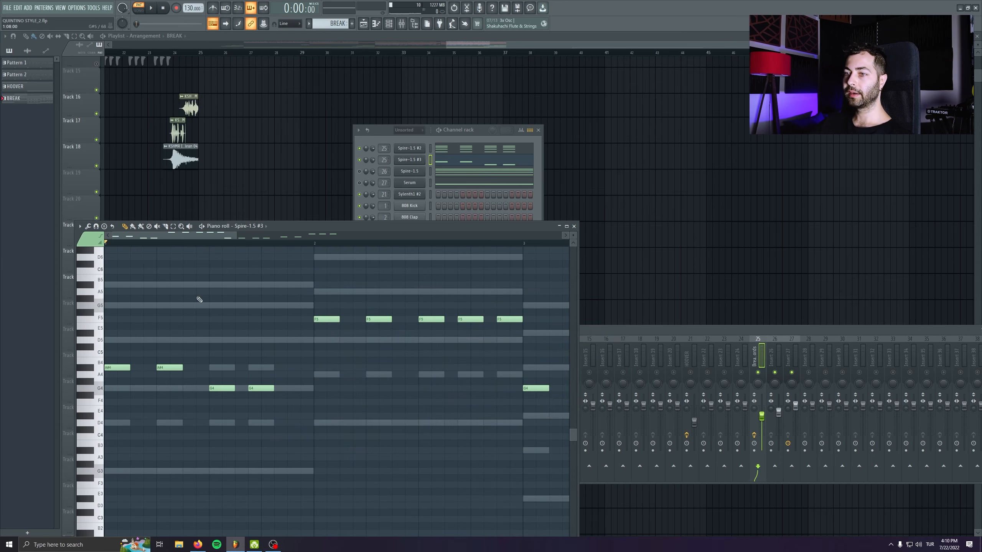
- Change the bar 2 melody to A5, F5, G5, G5, A5 and the first note of bar 3 to A#5
key("space")
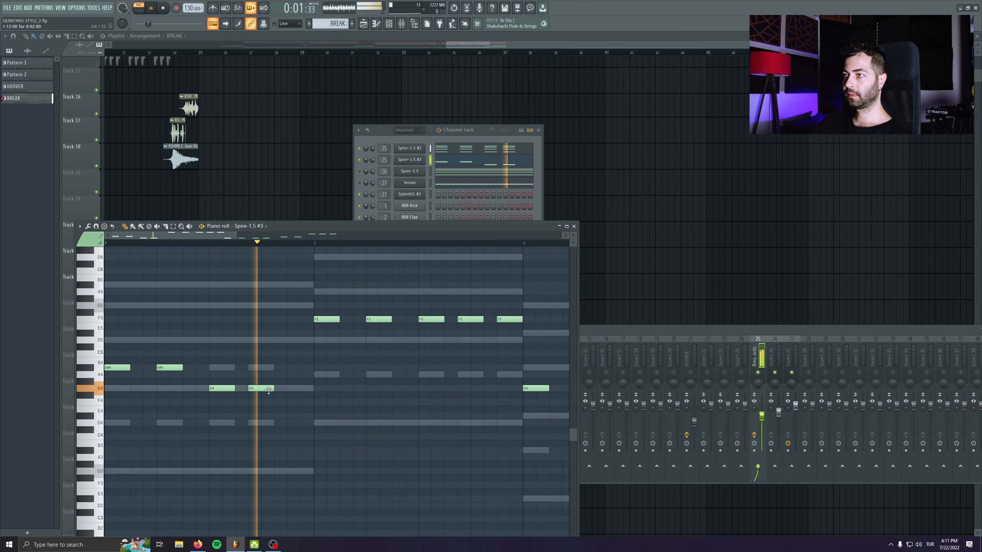
key("space")
key("space")
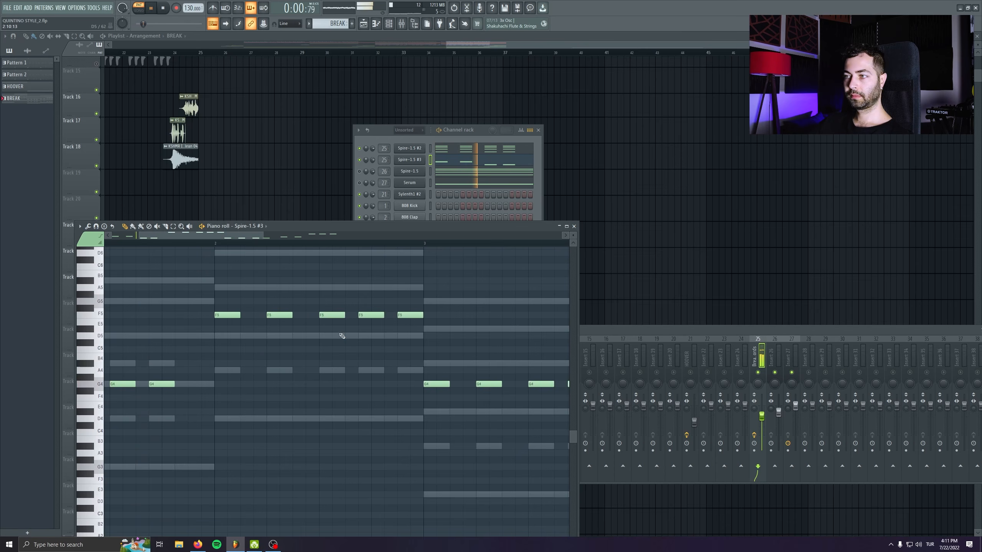
left_click_drag(331, 316, 413, 288)
left_click_drag(224, 316, 222, 286)
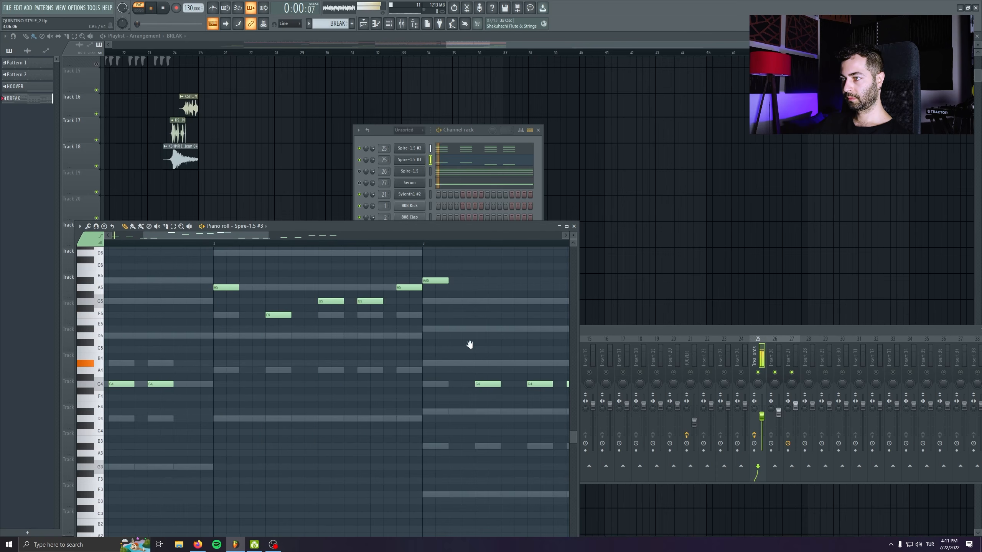
- Raise the remaining bar 3 notes one octave to G5 and change the first two notes of bar 4 to A5 and F5
mouse_move(283, 388)
left_mouse_down()
mouse_move(295, 291)
mouse_move(295, 384)
mouse_move(282, 384)
left_mouse_up()
key("ctrl+Up")
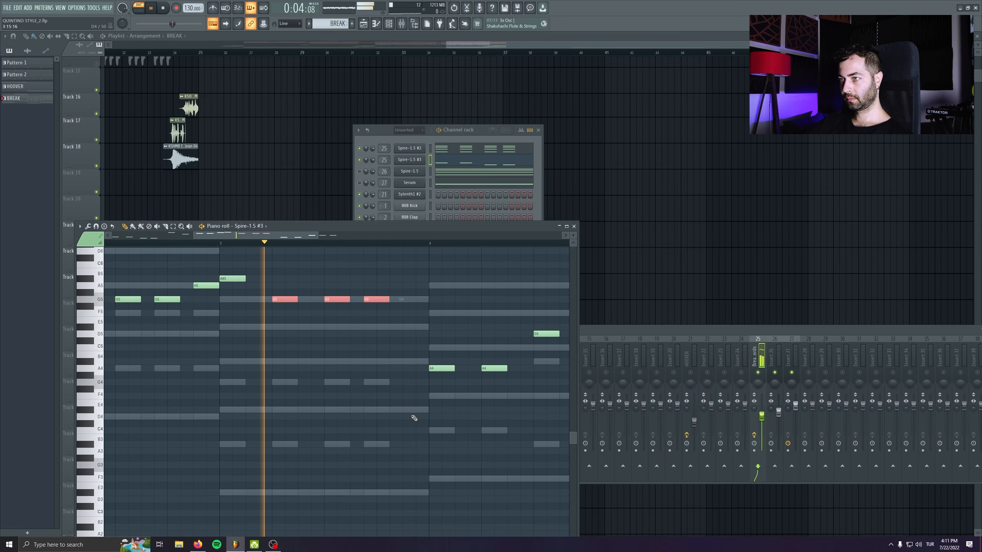
key("space")
left_click_drag(427, 324, 239, 318)
left_click(248, 279)
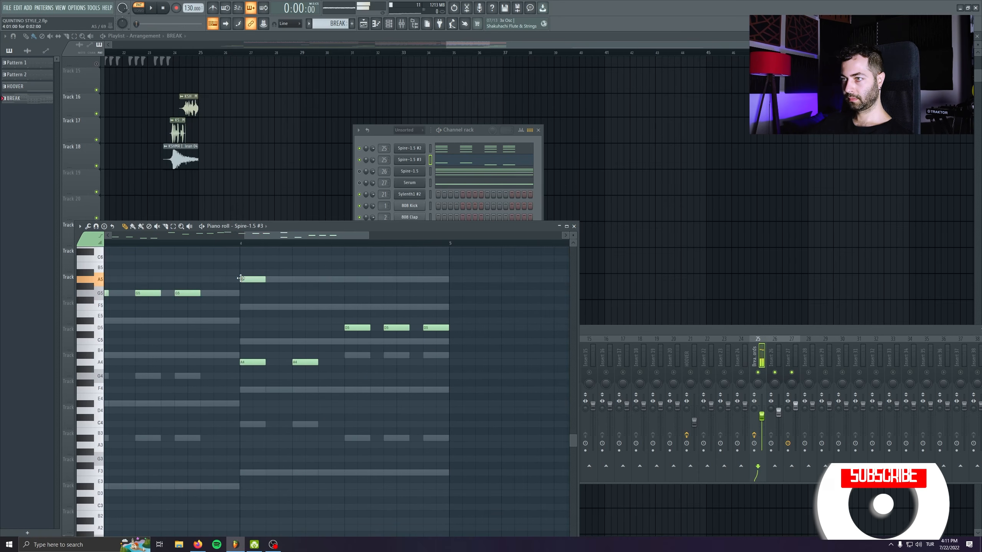
right_click(253, 363)
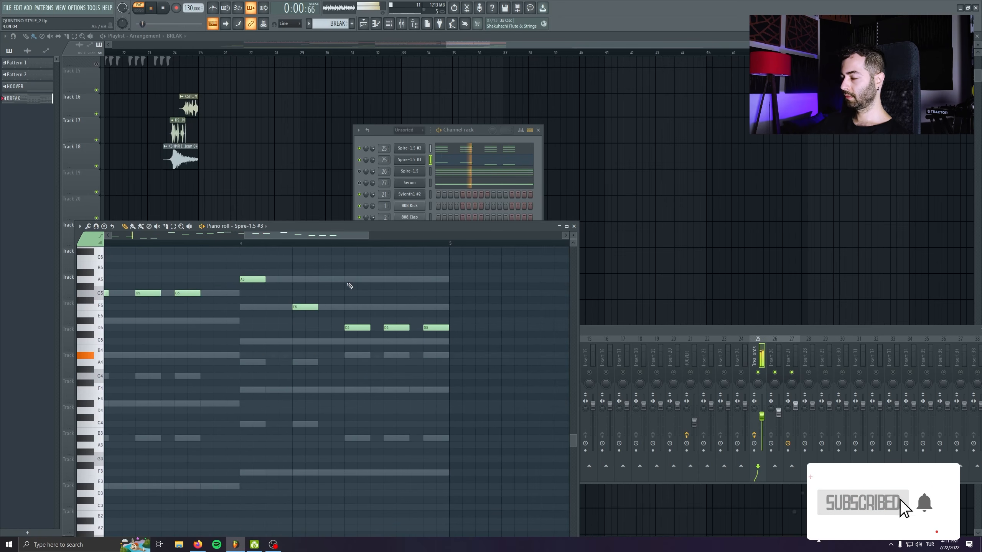
- Try the opening melody note of bar 2 at A4 and at G5 during playback
left_click_drag(147, 397, 458, 435)
scroll(394, 427, "down", 2)
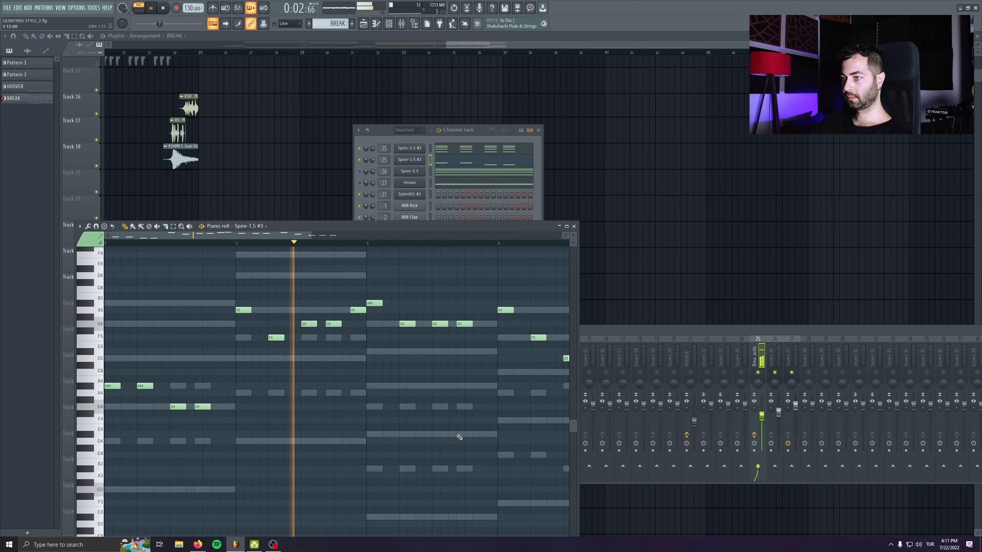
left_click_drag(242, 308, 243, 393)
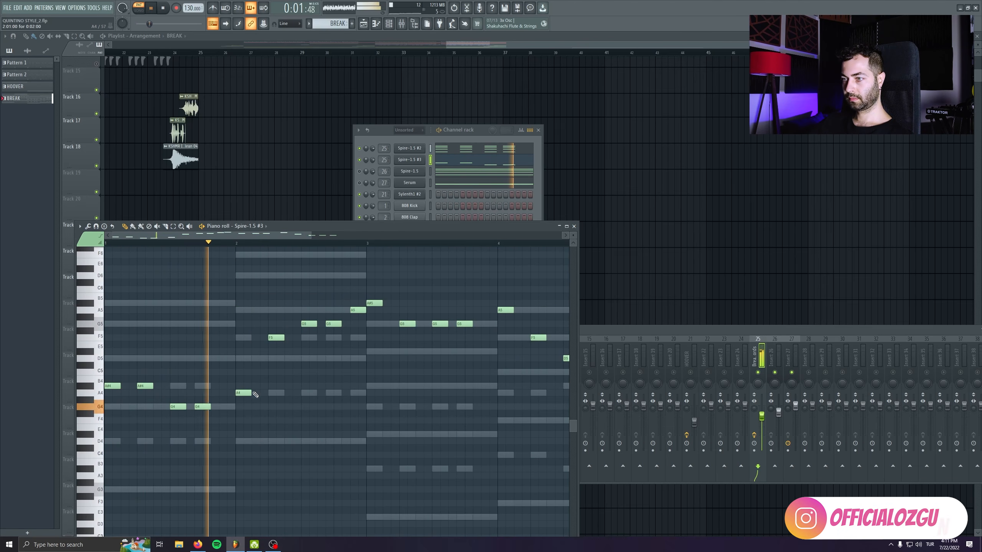
key("space")
scroll(248, 386, "down", 1)
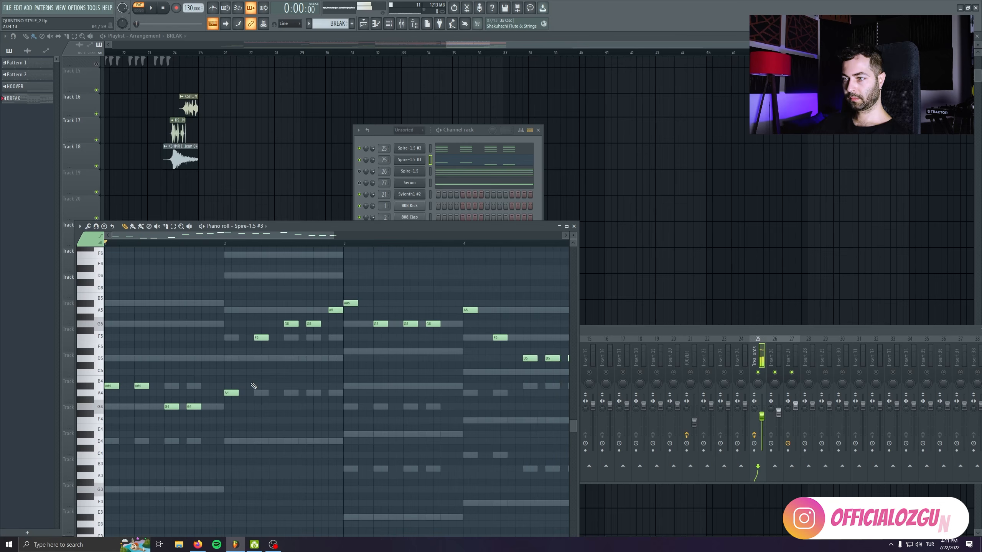
scroll(248, 305, "down", 2)
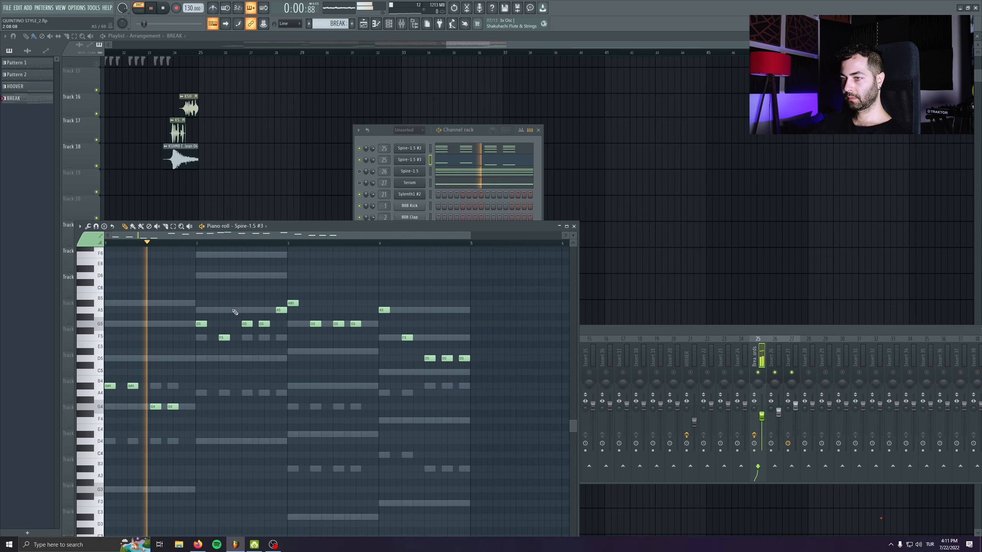
- Raise all four bar 1 melody notes one octave and lower the final note of bar 4 to C5
left_click_drag(186, 358, 78, 468)
key("space")
key("space")
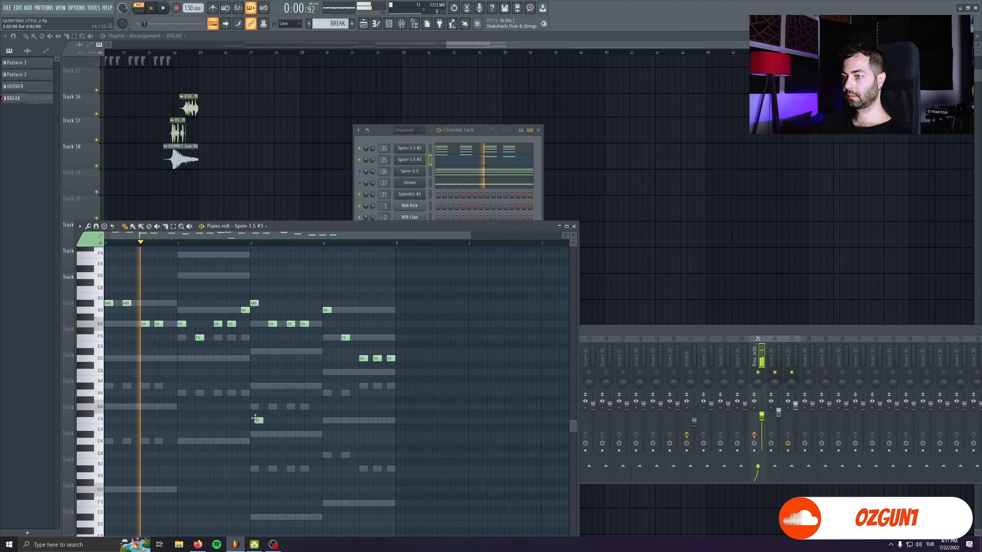
scroll(352, 407, "up", 2)
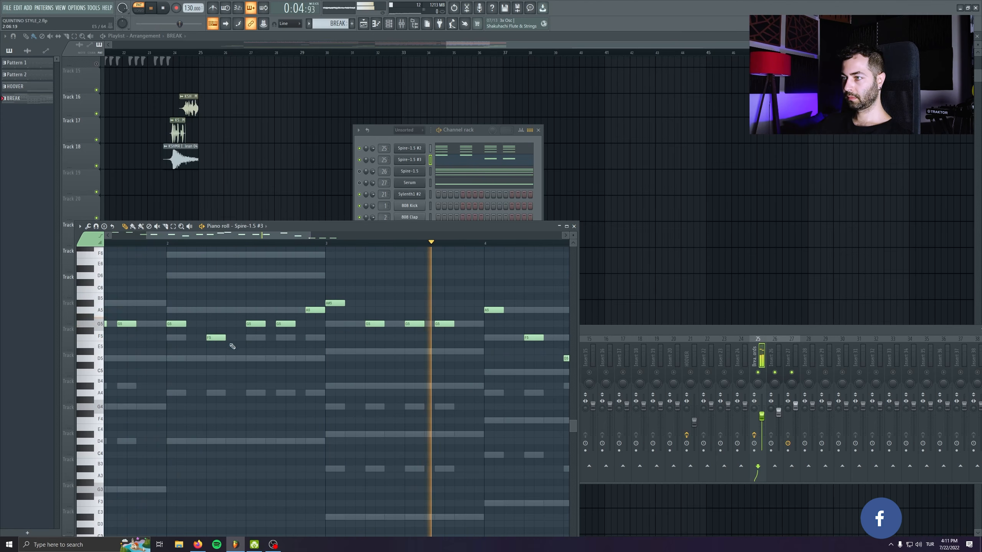
scroll(413, 376, "down", 2)
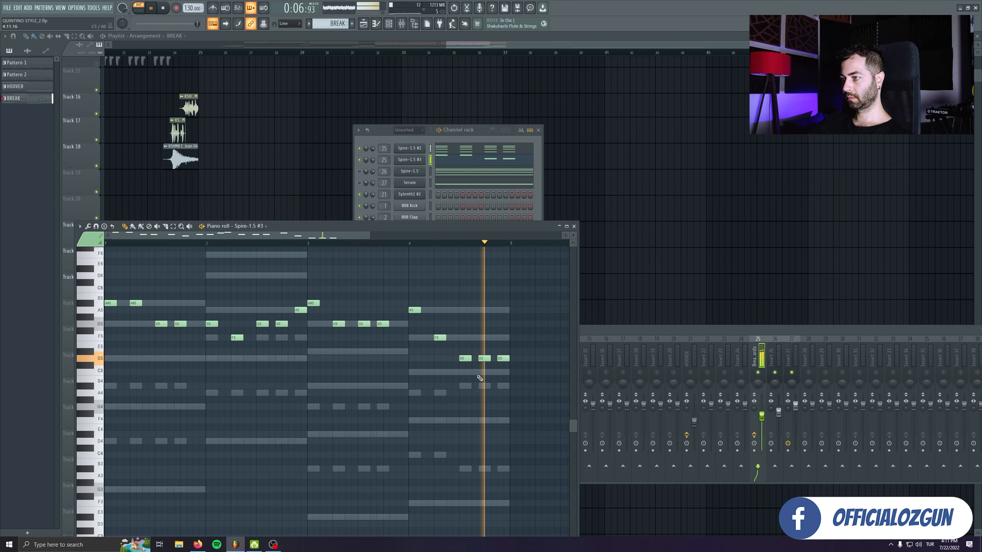
left_click(502, 372)
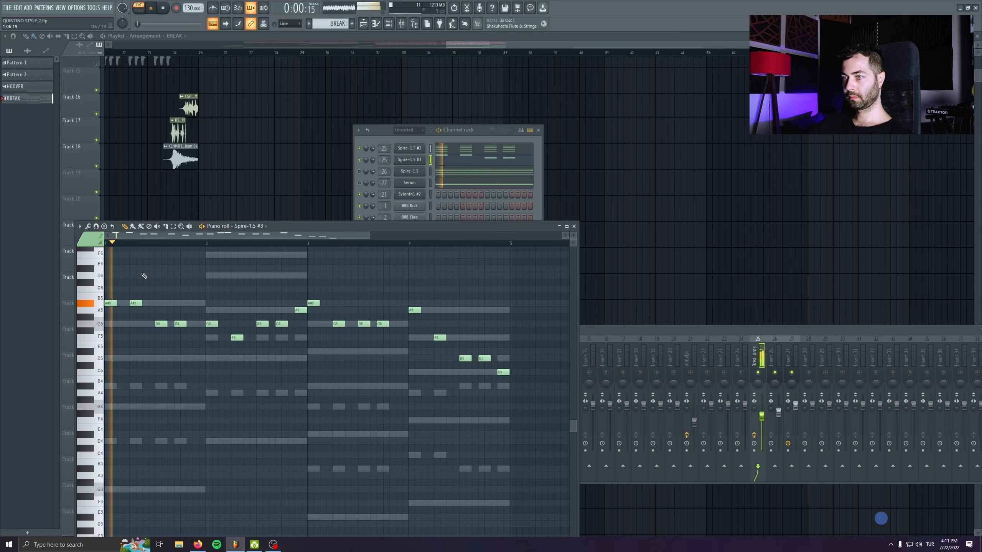
- Set the first two melody notes of bar 2 to A5
scroll(162, 309, "up", 2)
key("space")
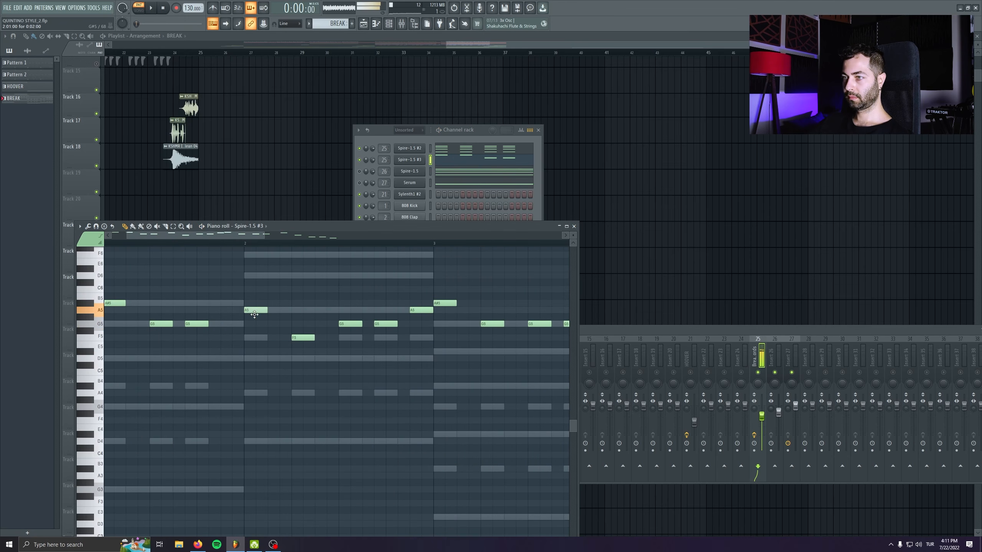
left_click_drag(305, 337, 304, 309)
scroll(324, 367, "down", 2)
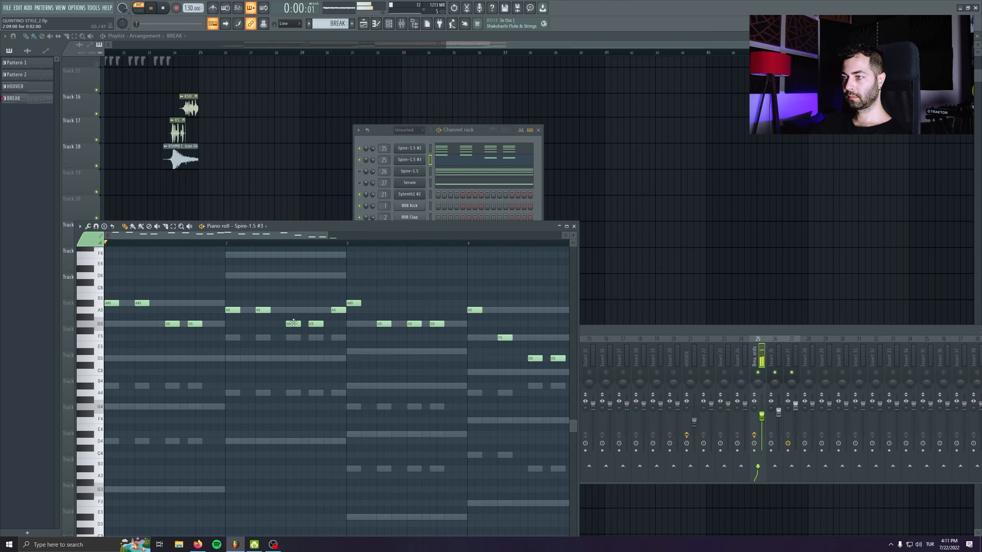
- Set the third and fourth notes of bar 2 to F5 and G5, and the second note of bar 3 to A#5
left_click_drag(294, 323, 293, 337)
key("ctrl+s")
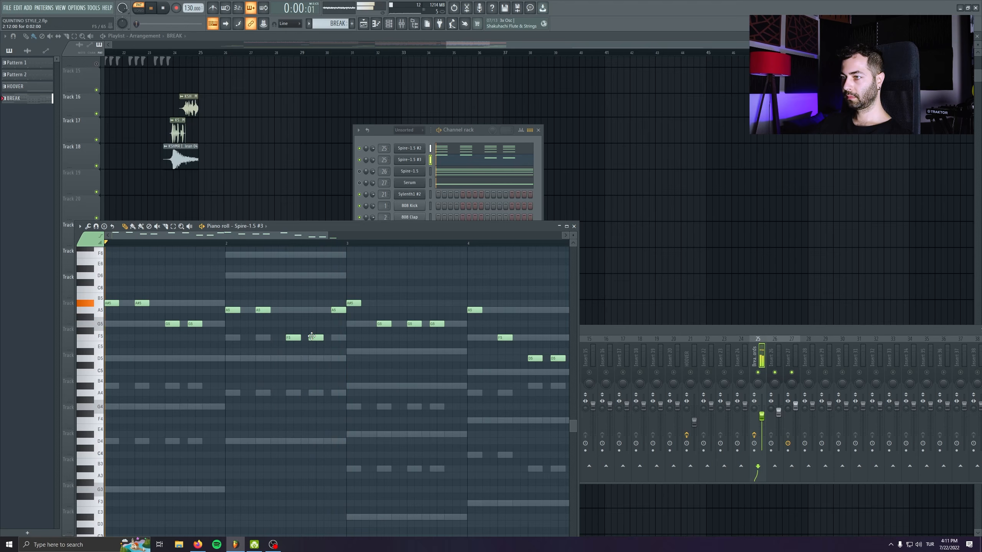
left_click_drag(312, 336, 312, 322)
left_click(417, 394)
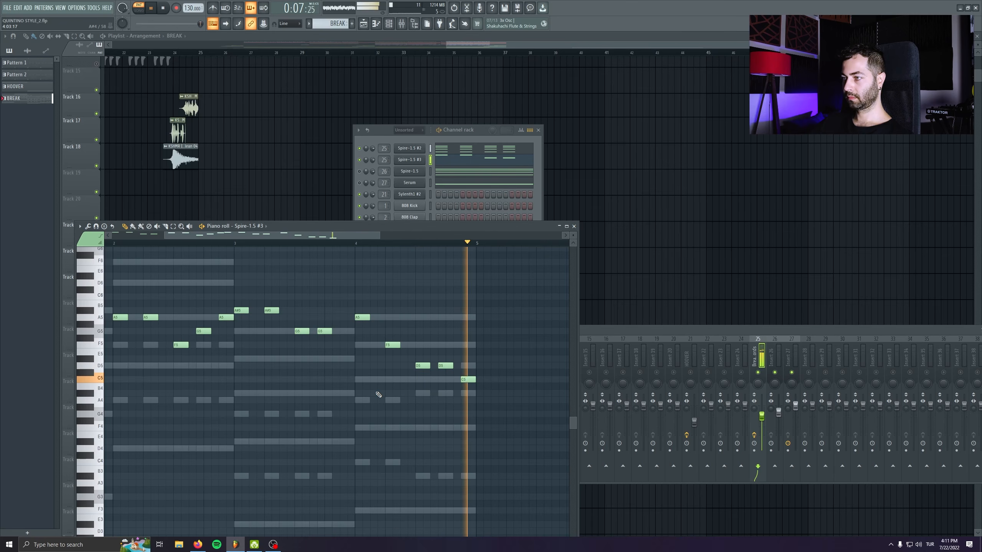
scroll(378, 395, "down", 2)
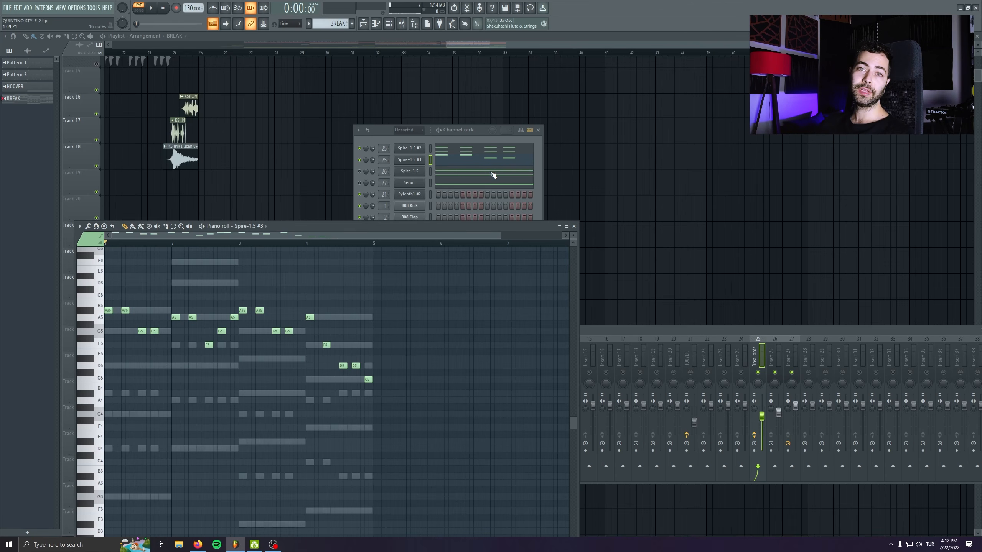
- Close the piano roll and channel rack, and select both BREAK clips on playlist Track 23
left_click(573, 227)
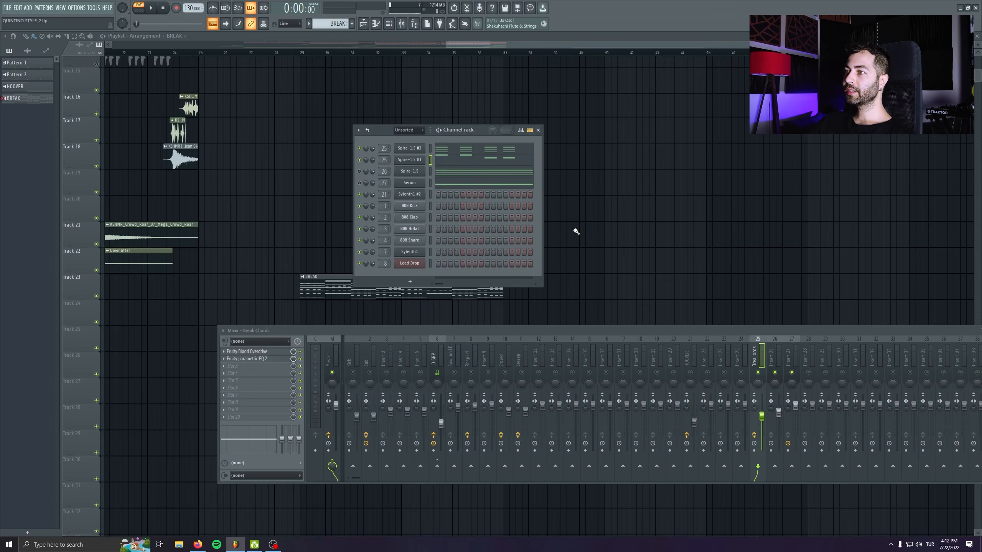
left_click(538, 130)
left_click_drag(332, 172, 594, 186)
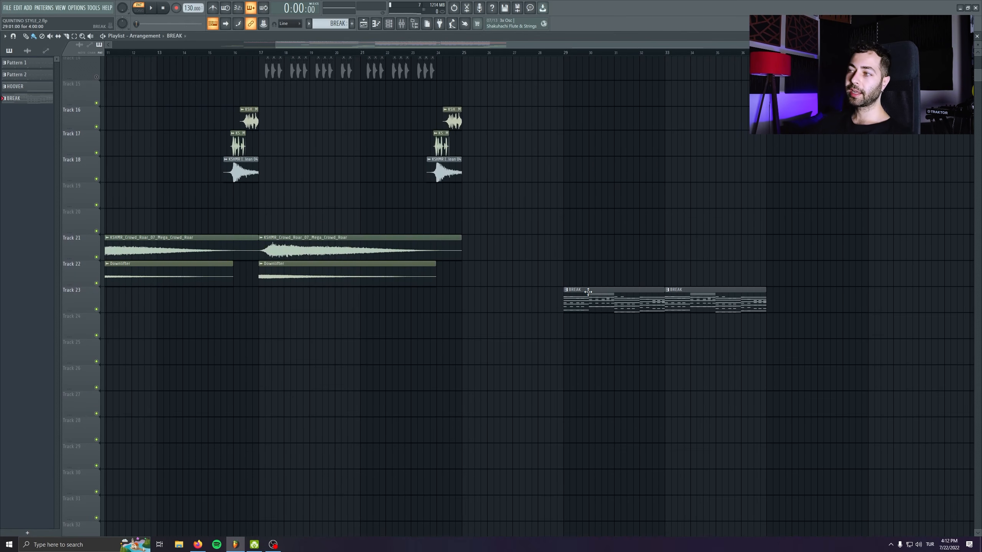
scroll(433, 257, "up", 8)
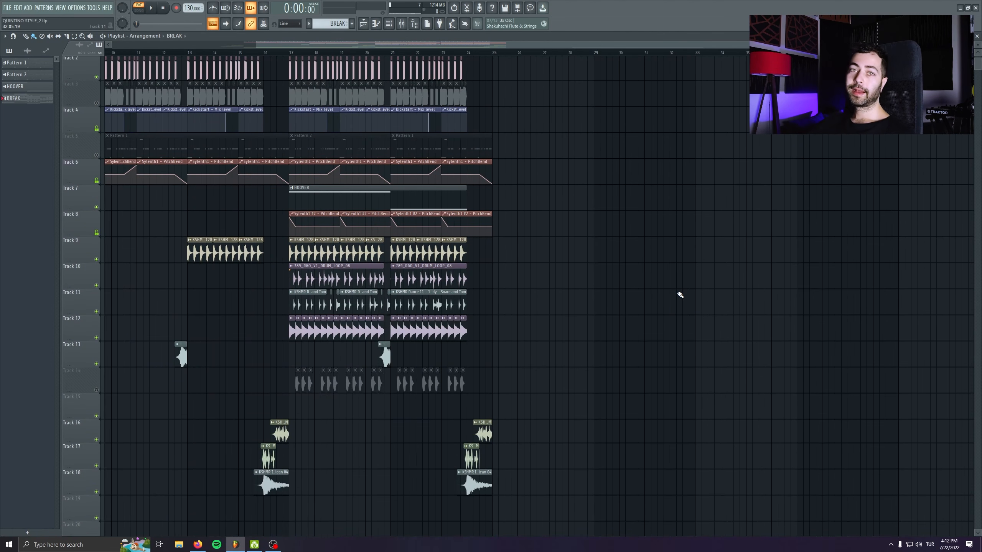
scroll(398, 210, "down", 5)
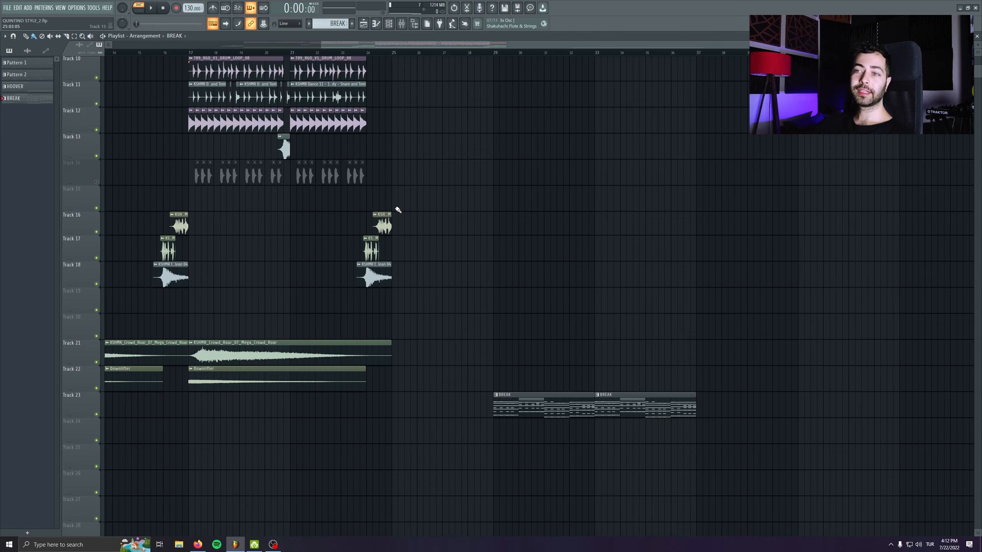
scroll(397, 210, "down", 2)
left_click_drag(297, 351, 739, 387)
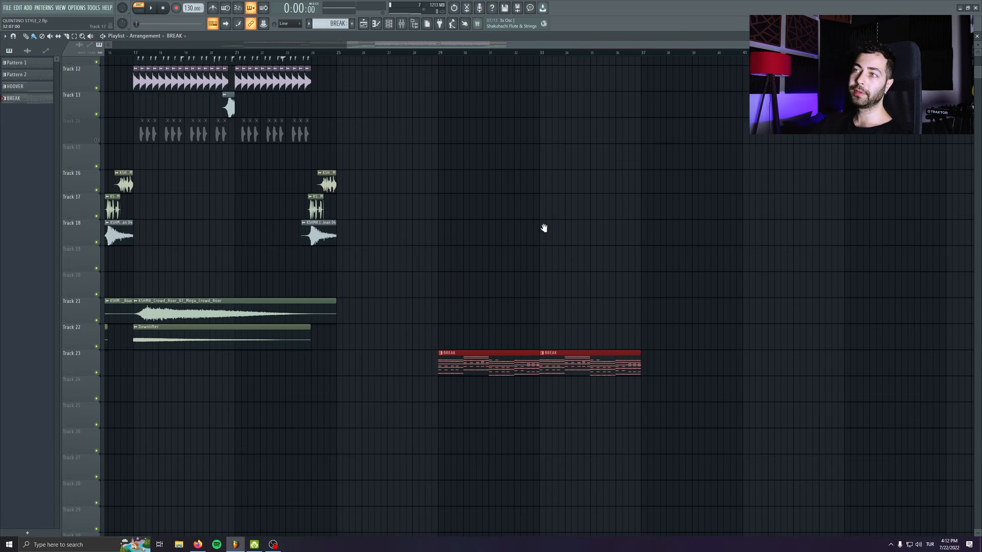
- Unmute playlist Tracks 3, 5 and 14 and set up song playback from bar 17
scroll(534, 221, "up", 5)
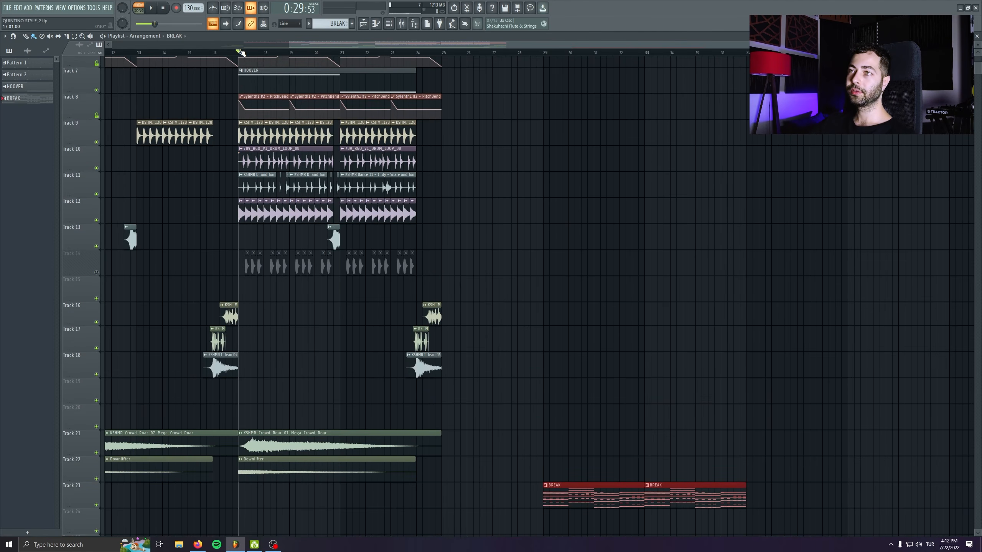
scroll(442, 249, "down", 2)
left_click_drag(442, 248, 446, 276)
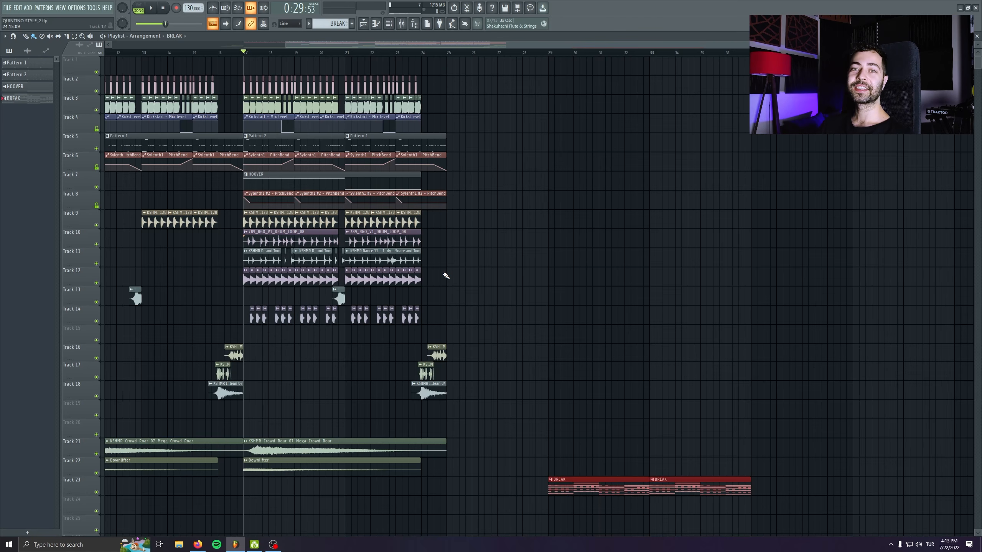
- Play the arrangement from bar 17, and audition bars 9, 17 and 23 and the BREAK section at bar 29
key("space")
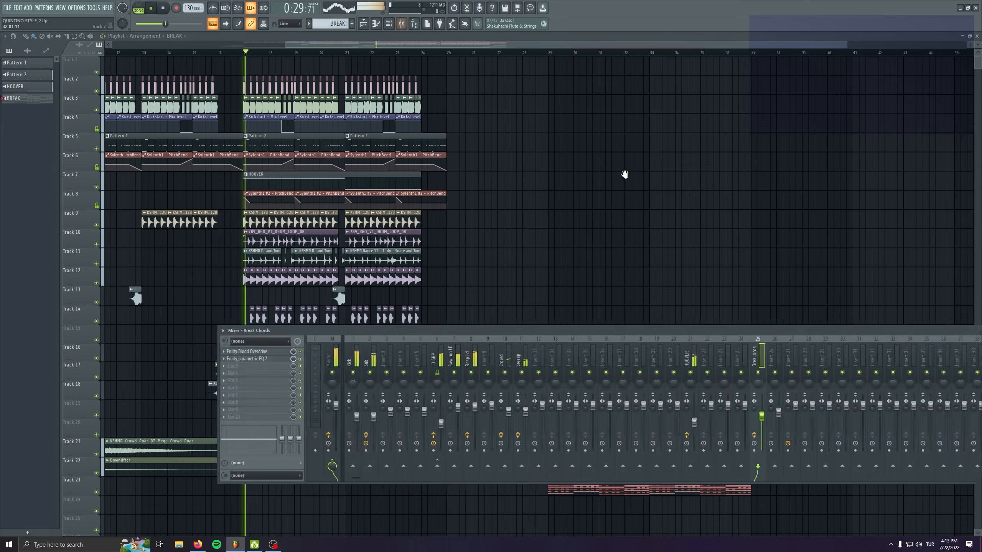
scroll(249, 84, "left", 4)
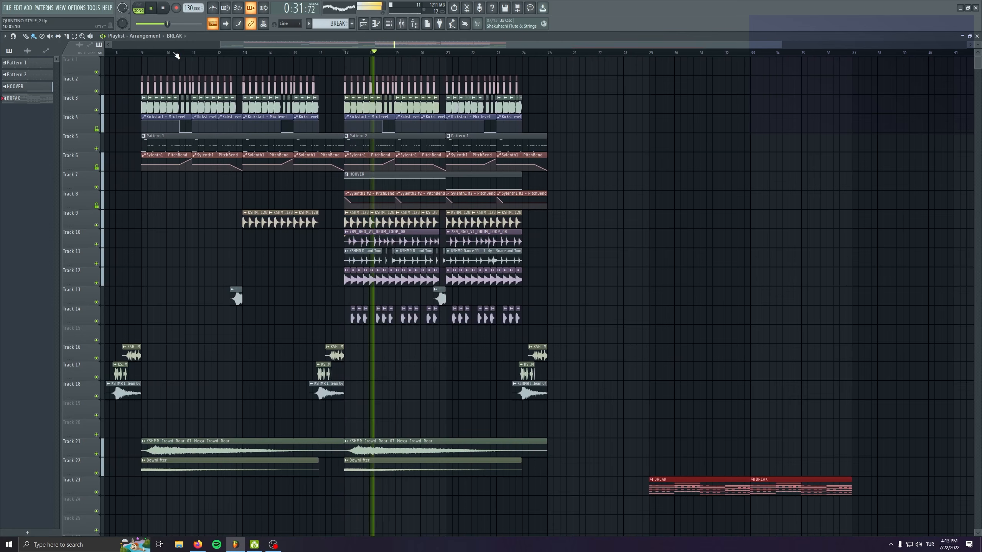
left_click(144, 52)
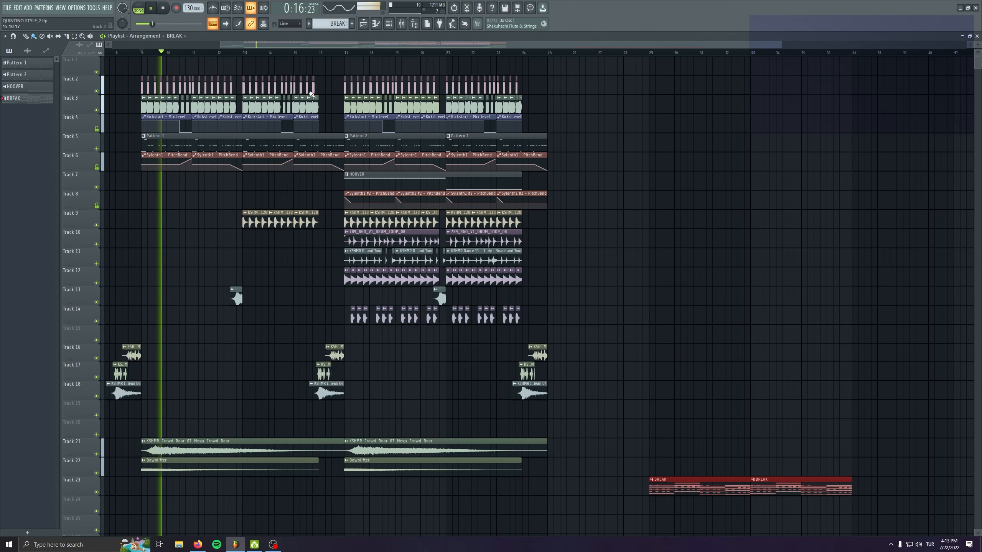
left_click(346, 53)
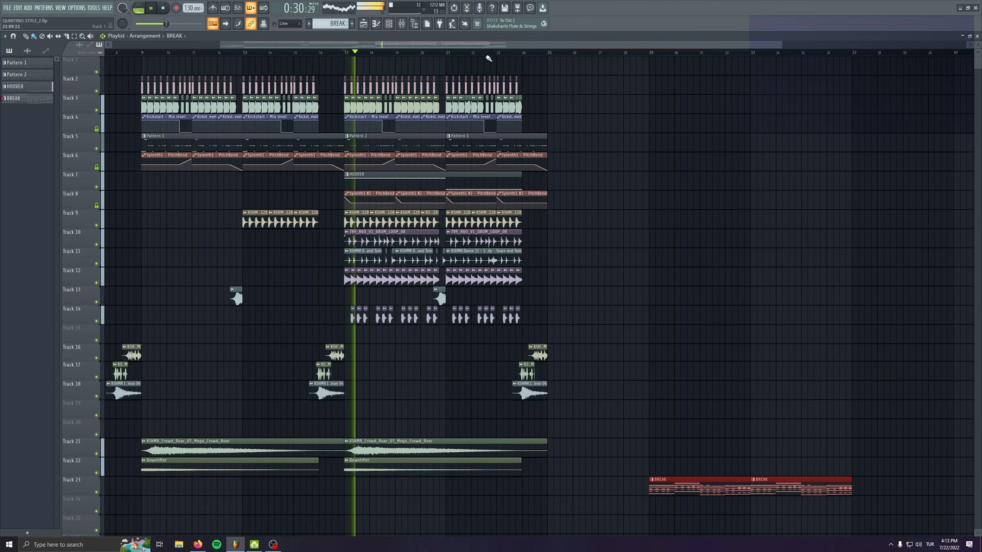
left_click(501, 54)
scroll(512, 135, "right", 5)
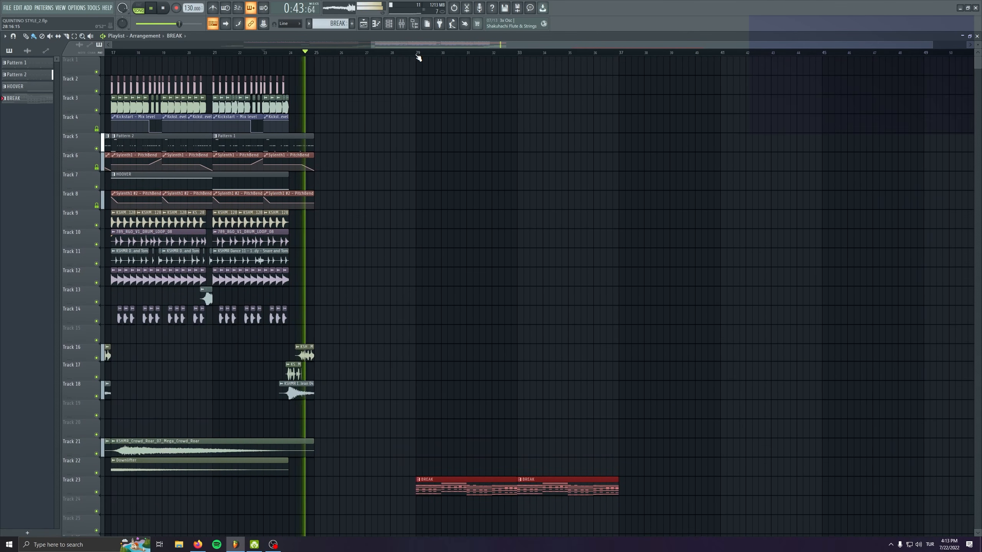
left_click(417, 56)
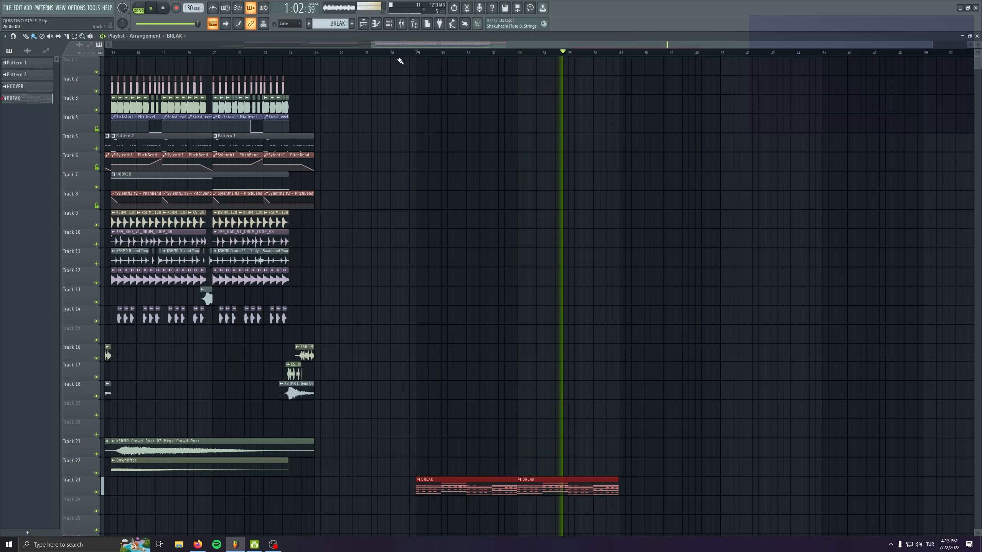
- Unmute the Spire-1.5 and Serum channels and replay the song from bar 21 towards the break
left_click(390, 24)
left_click(360, 171)
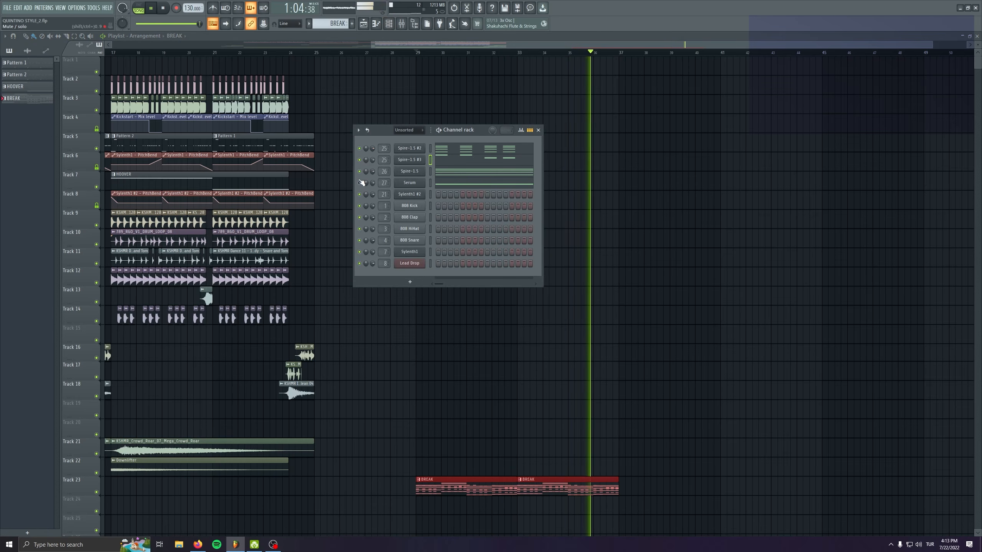
left_click_drag(468, 130, 684, 160)
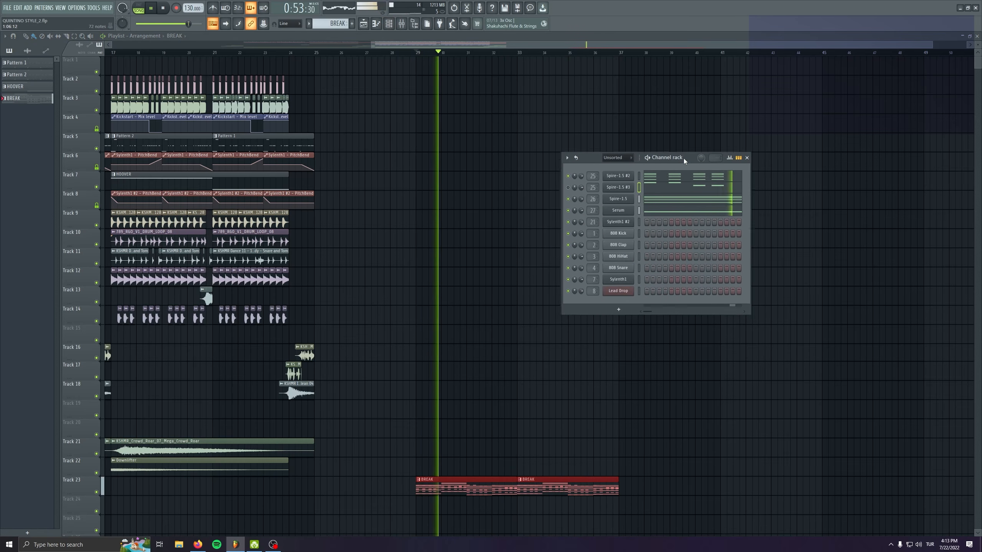
left_click(212, 52)
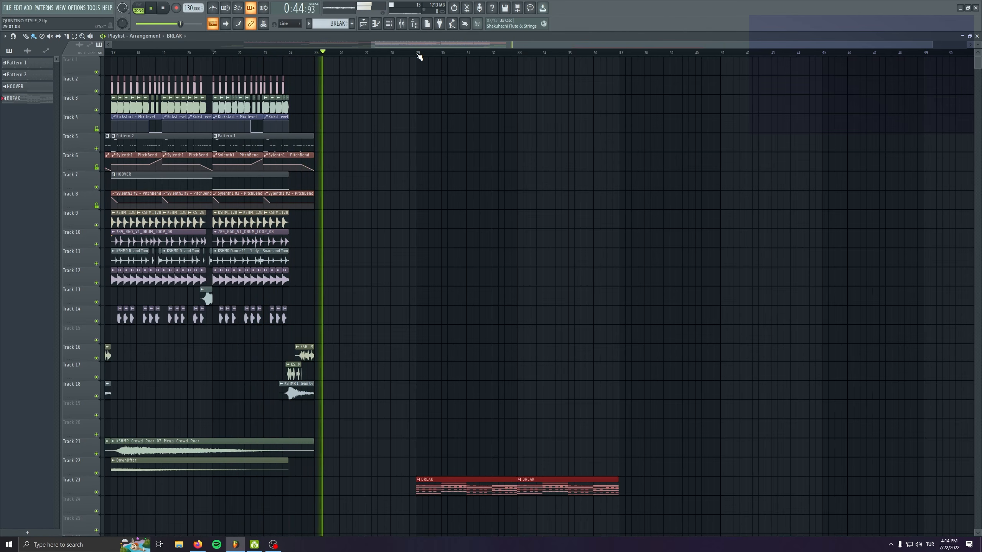
- Open the Spire-1.5 #2 chord synth, place its window clear of the clips and lower its filter 1 cutoff
left_click(388, 24)
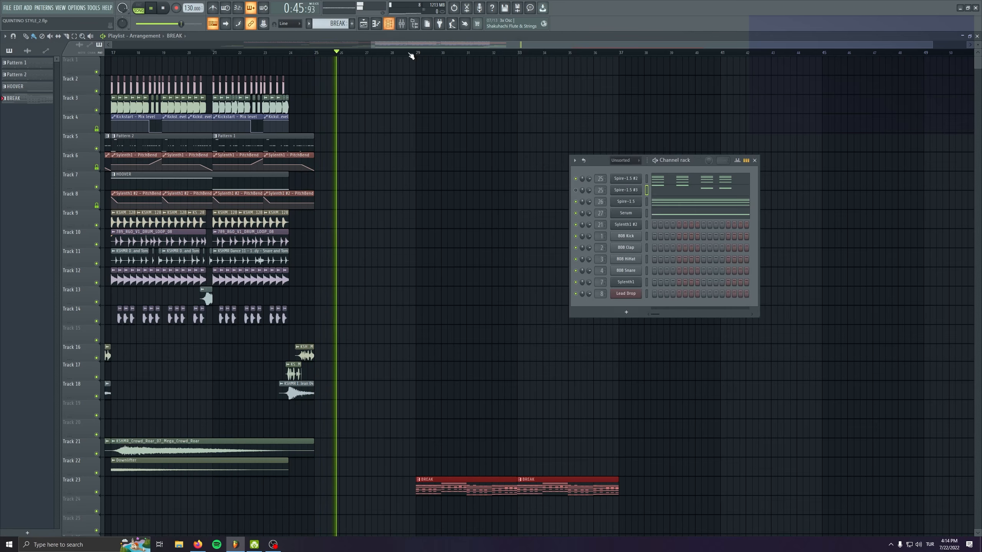
left_click(623, 179)
left_click_drag(513, 265, 823, 163)
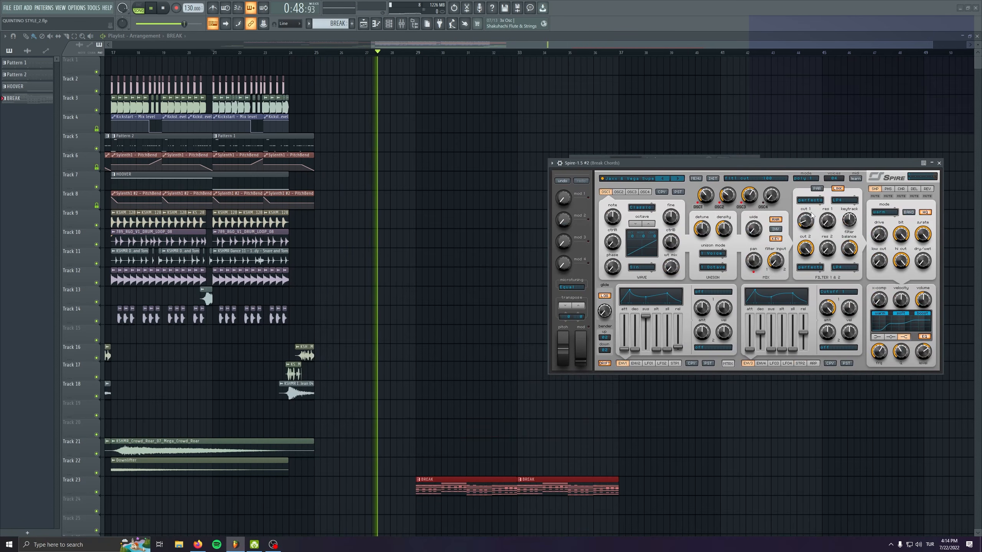
left_click_drag(806, 217, 807, 224)
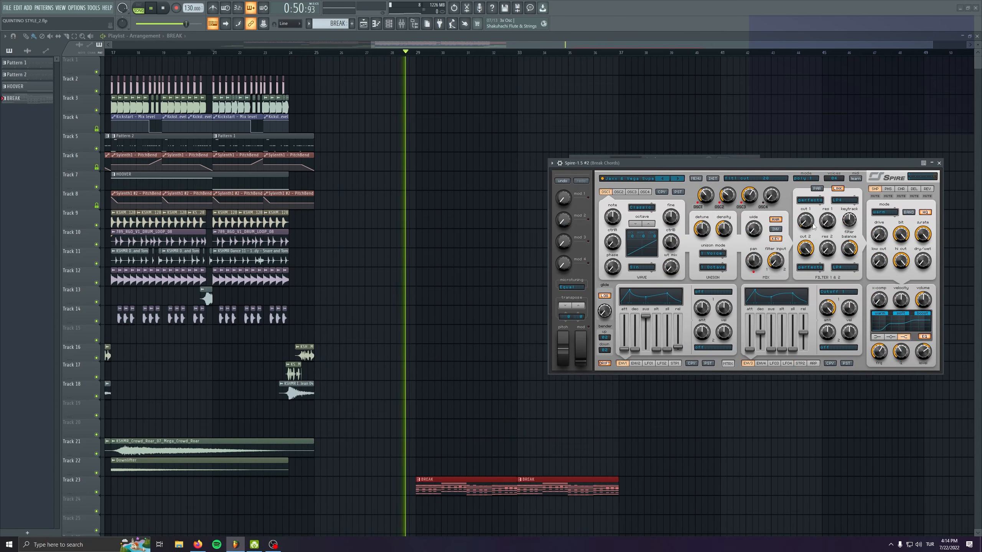